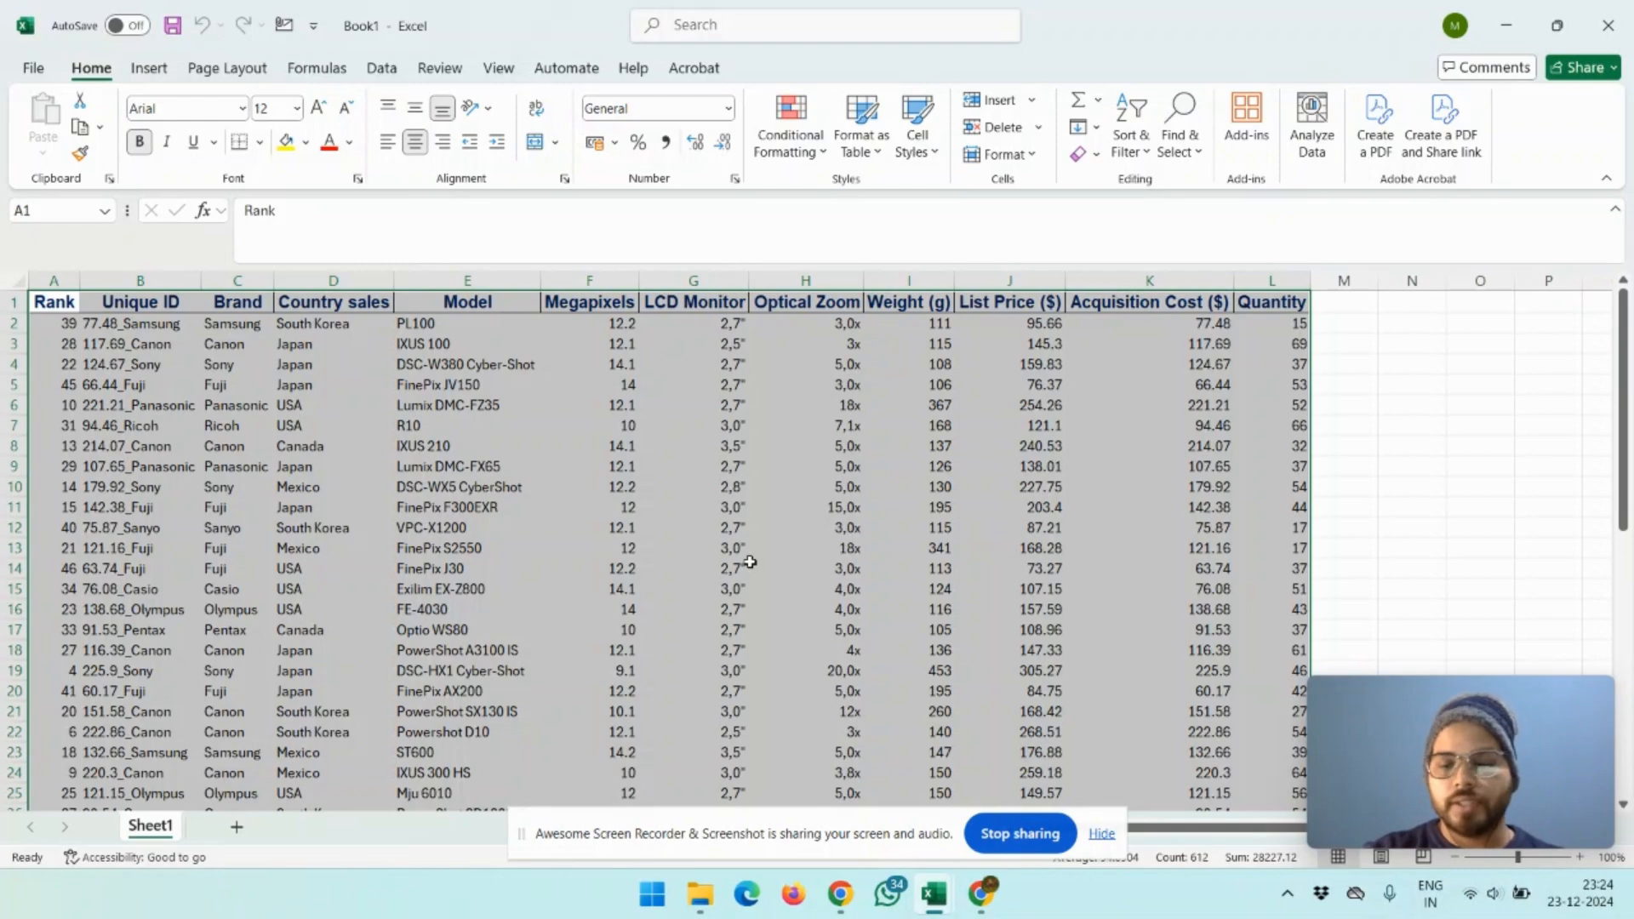
Step: Insert a PivotTable on a new worksheet from the selected camera data range
{"action": "scroll", "coordinate": [749, 562], "scroll_direction": "down", "scroll_amount": 9}
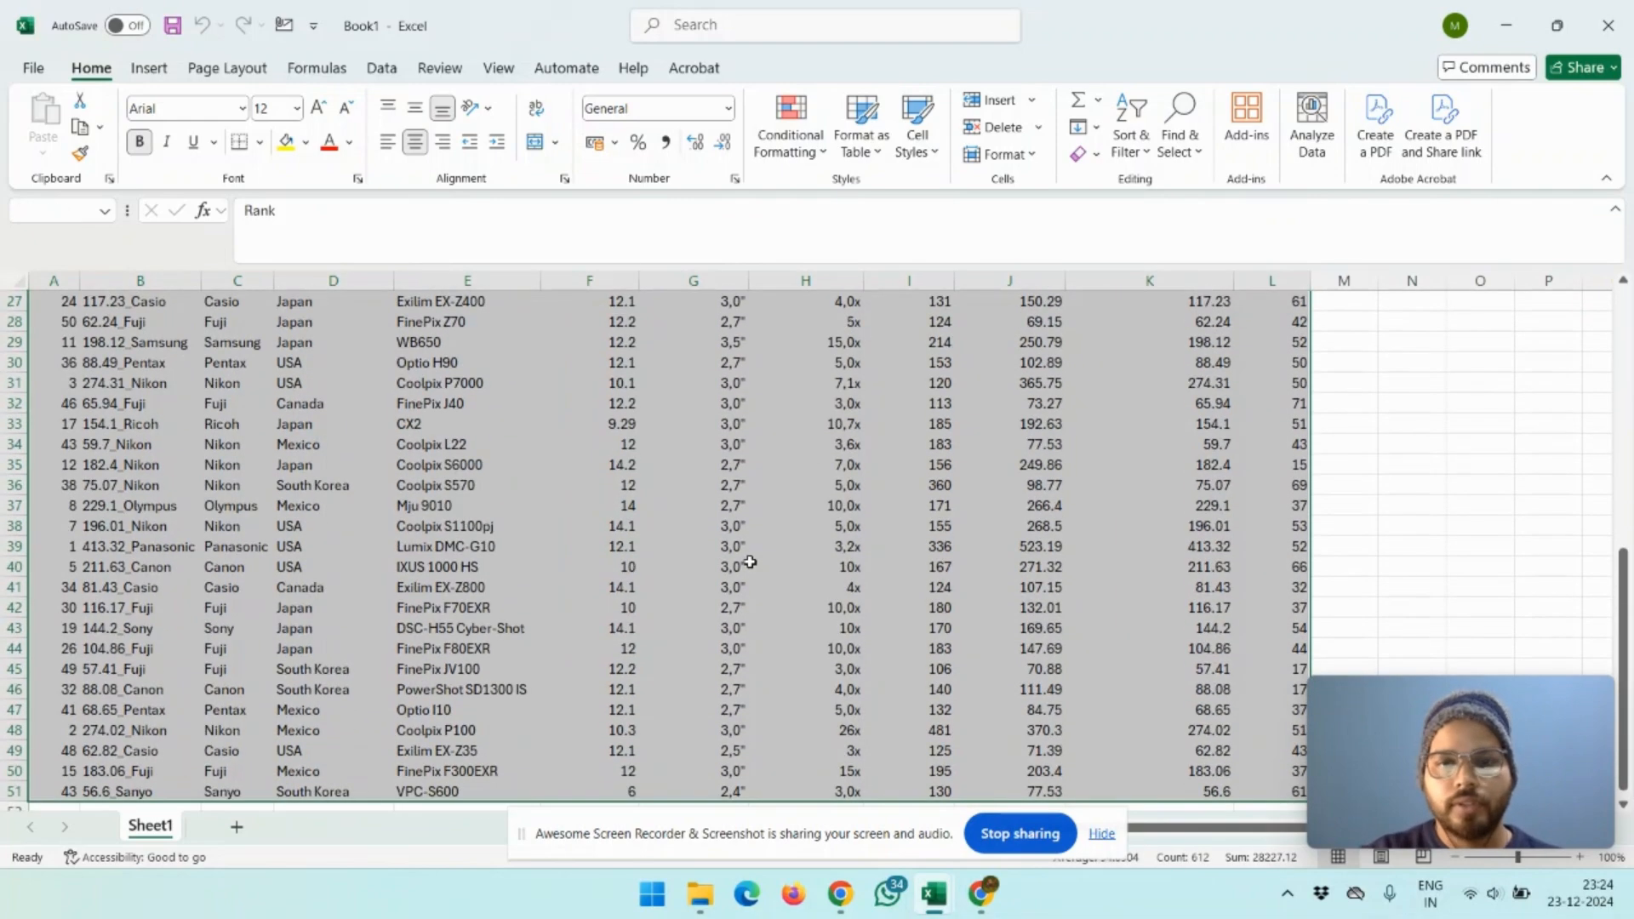
{"action": "scroll", "coordinate": [749, 562], "scroll_direction": "up", "scroll_amount": 9}
{"action": "scroll", "coordinate": [750, 562], "scroll_direction": "down", "scroll_amount": 9}
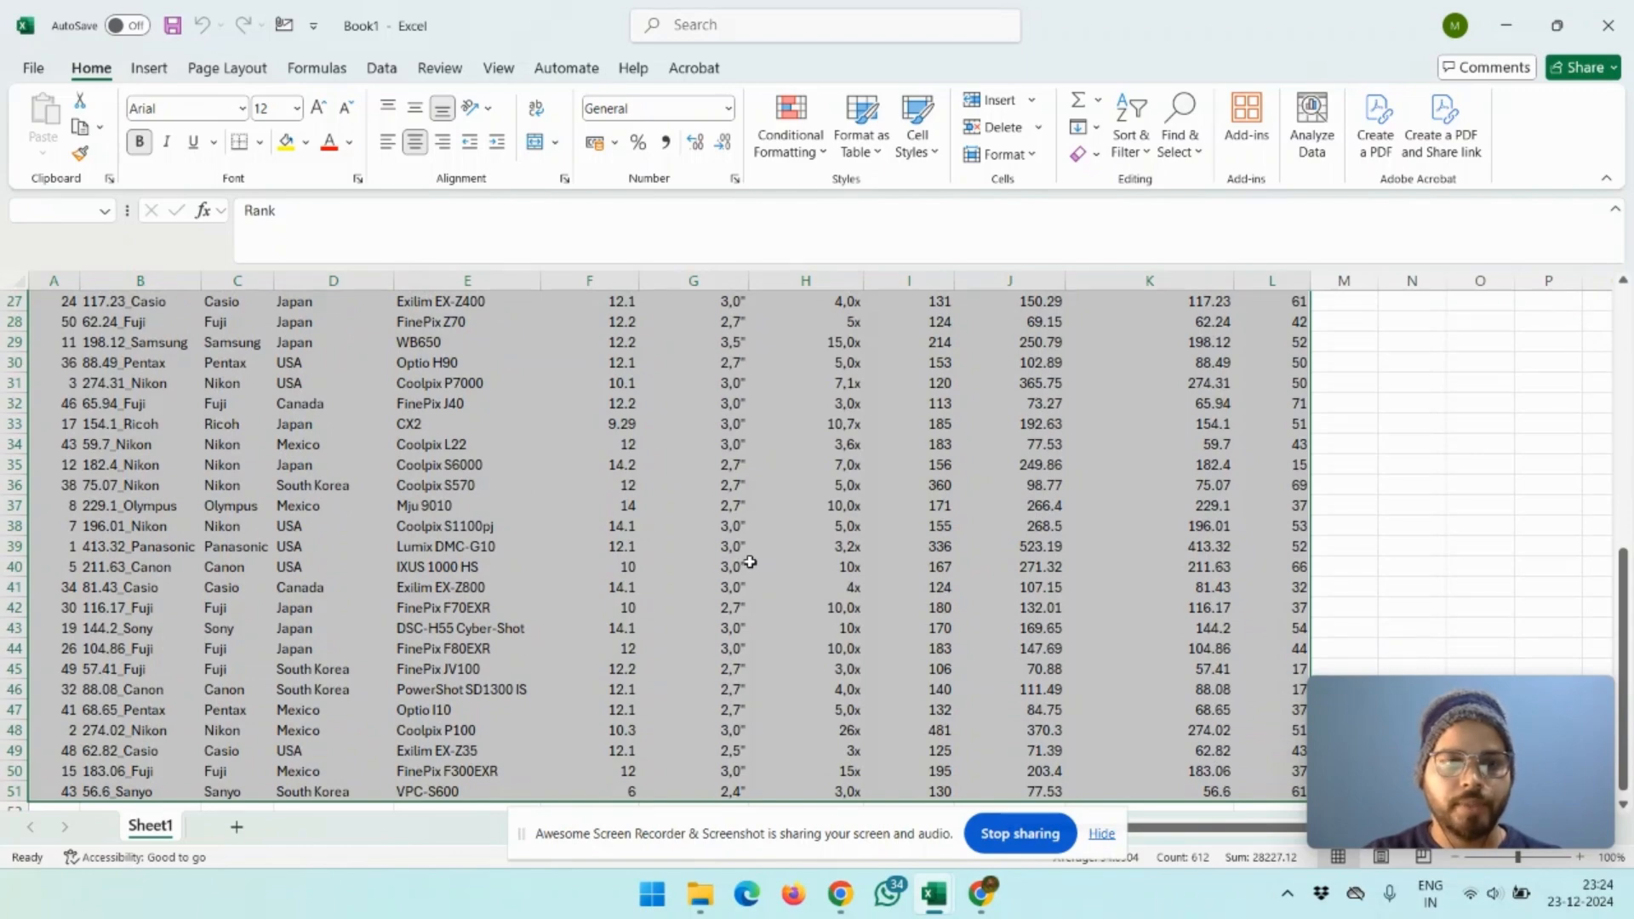
{"action": "key", "text": "alt"}
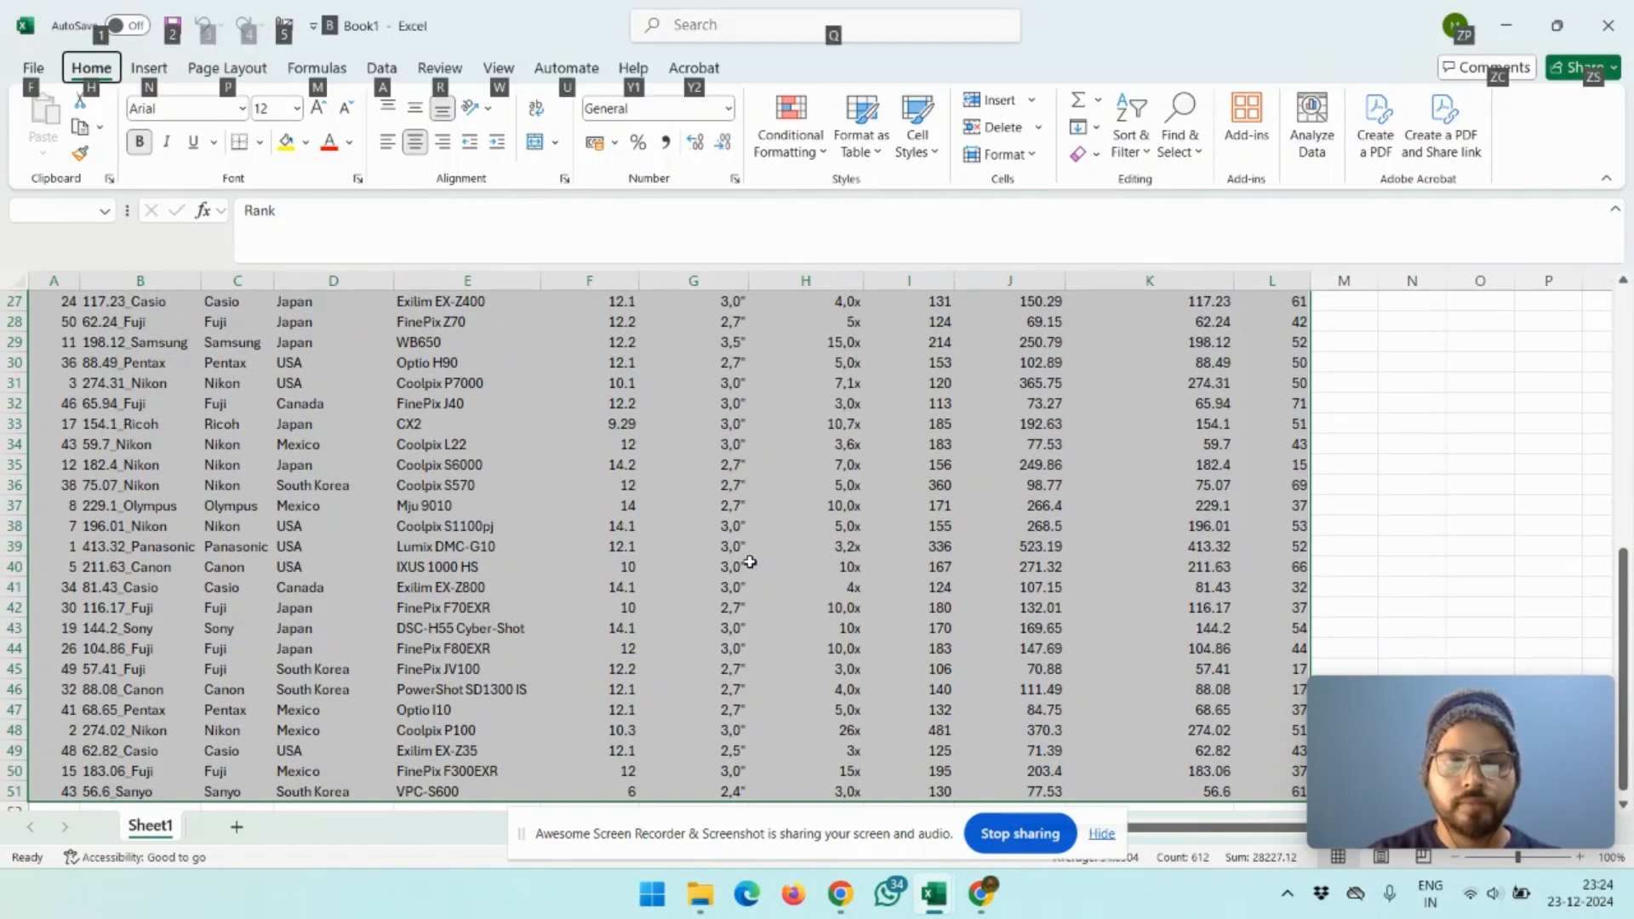
{"action": "key", "text": "n"}
{"action": "key", "text": "v"}
{"action": "key", "text": "t"}
{"action": "key", "text": "Return"}
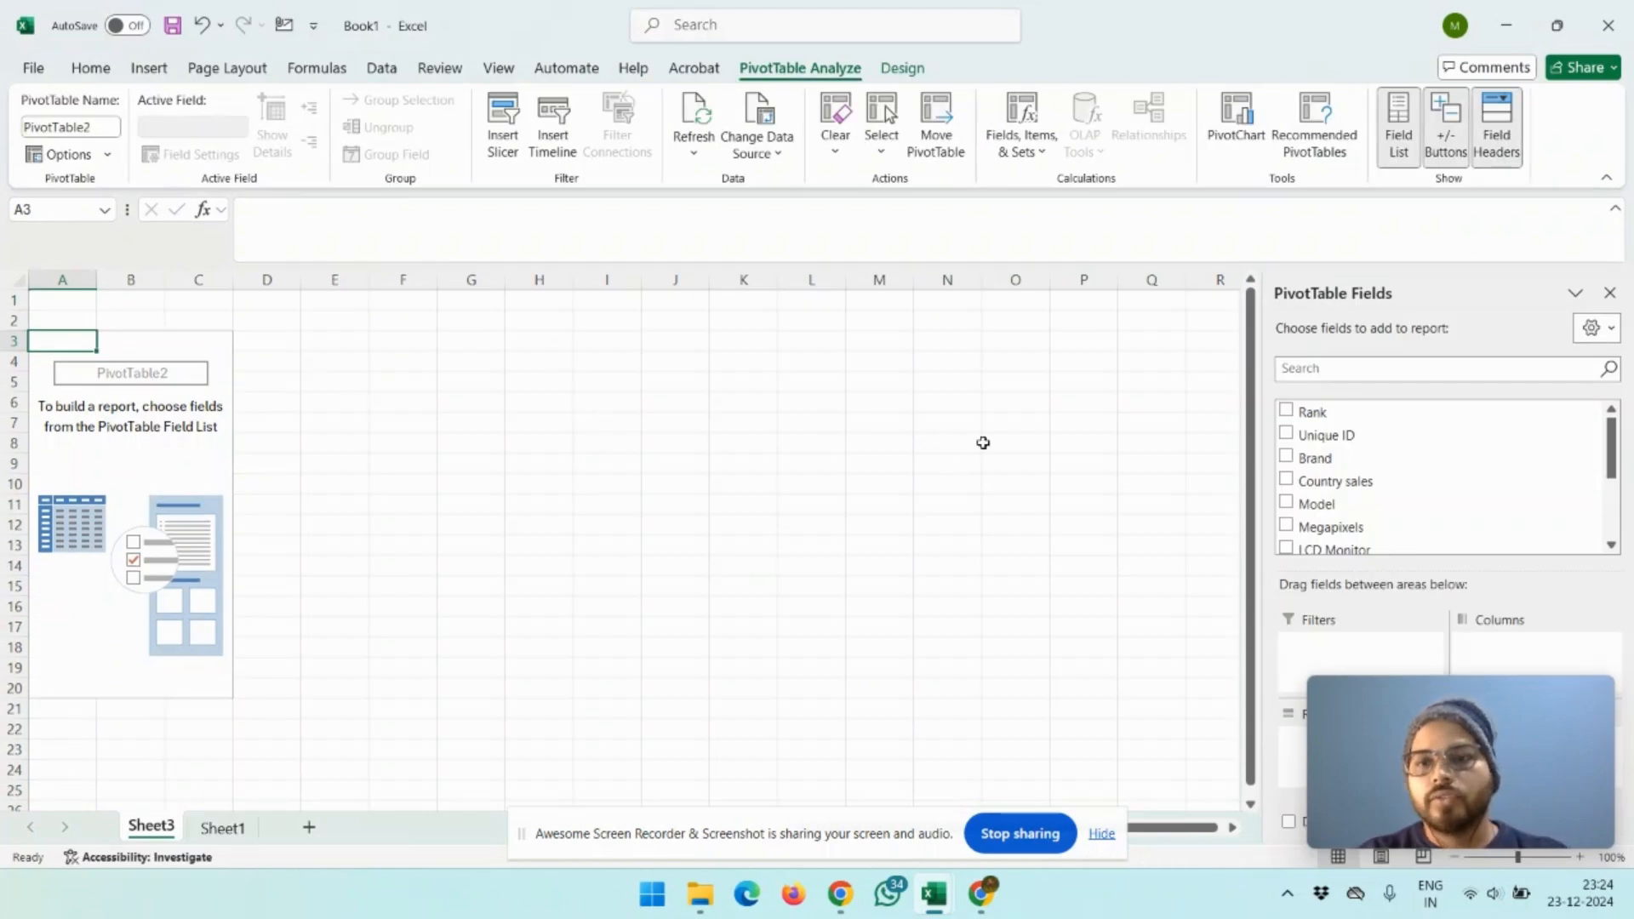
{"action": "left_click_drag", "start_coordinate": [1401, 711], "coordinate": [1029, 669]}
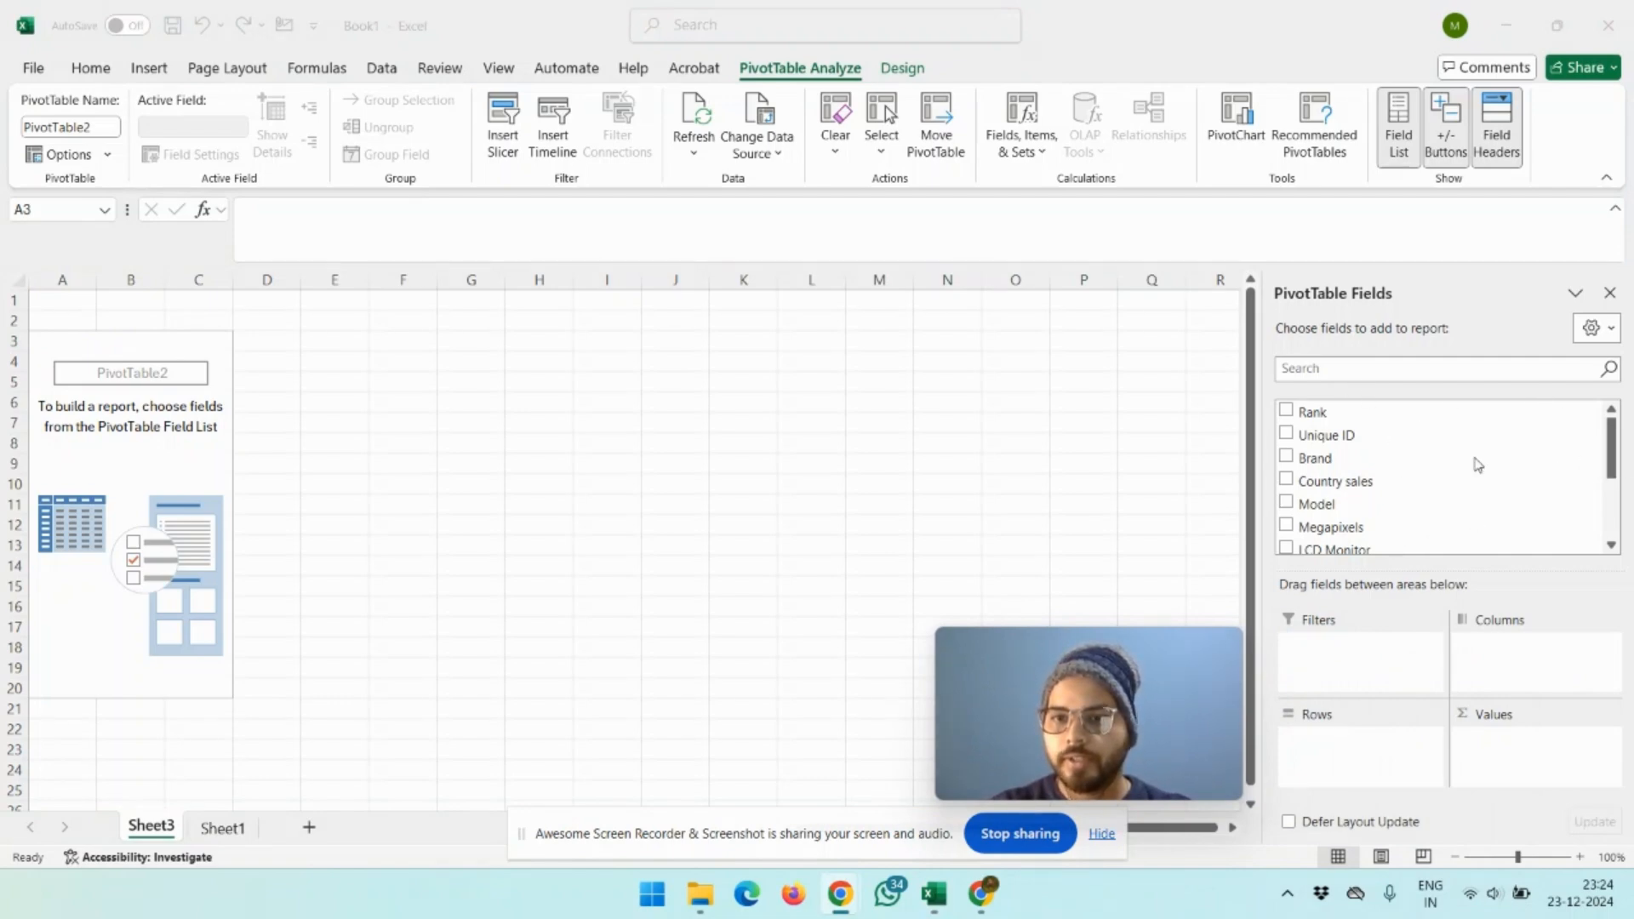
Step: Lay out the PivotTable with Brand as rows, the sum of List Price ($) as values and Country sales as the report filter
{"action": "left_click_drag", "start_coordinate": [1292, 464], "coordinate": [1365, 762]}
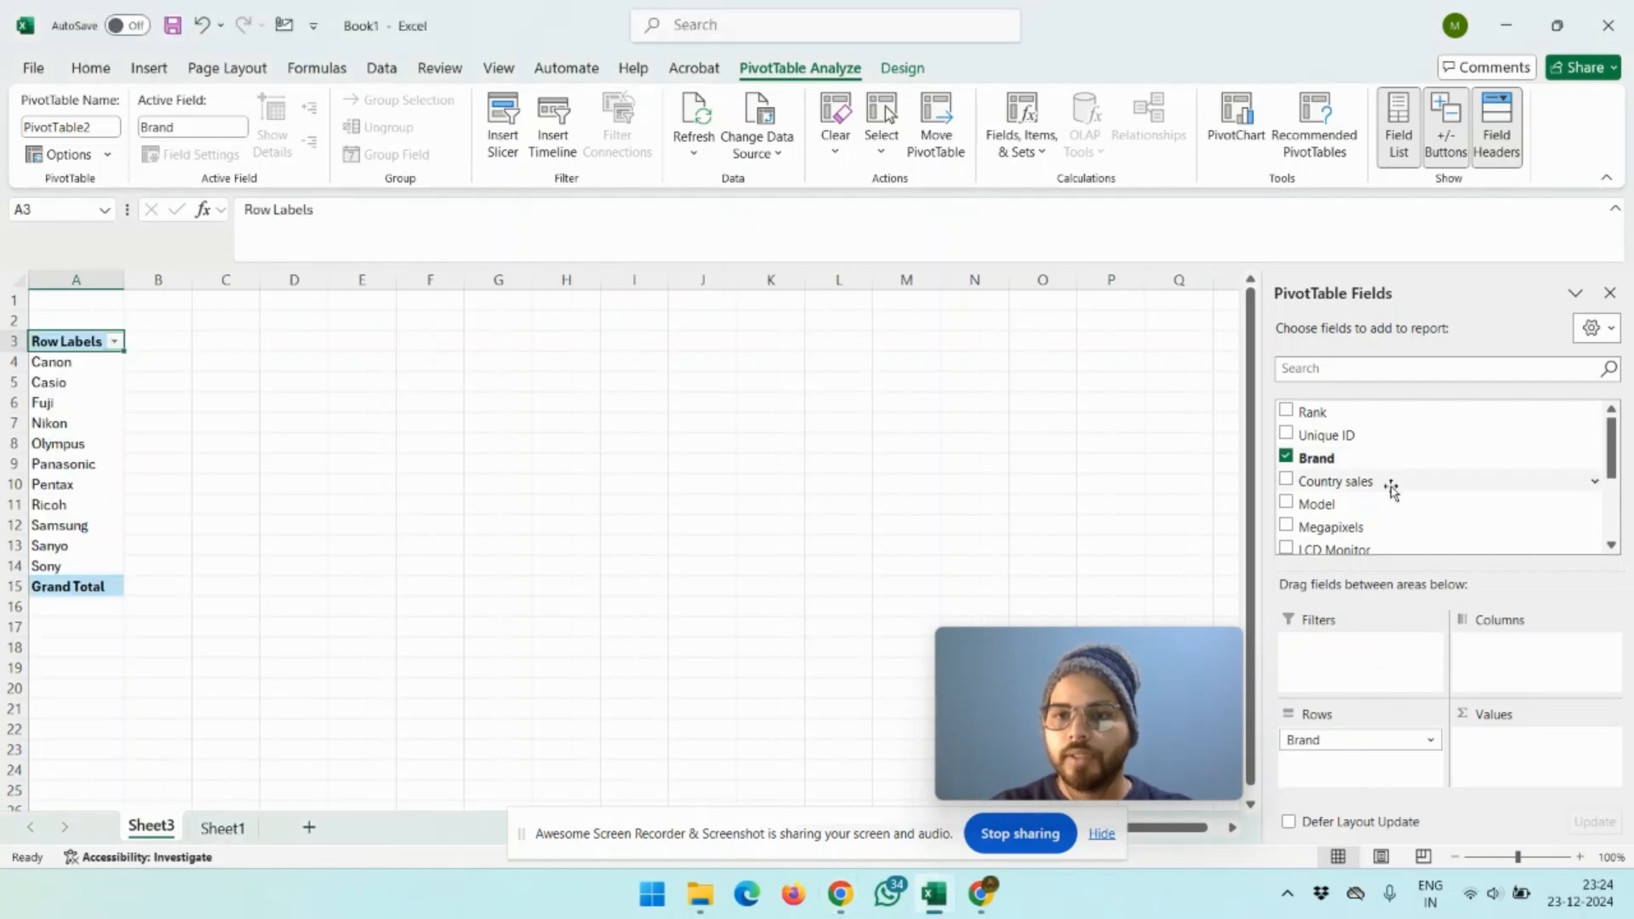
{"action": "scroll", "coordinate": [1592, 463], "scroll_direction": "down", "scroll_amount": 2}
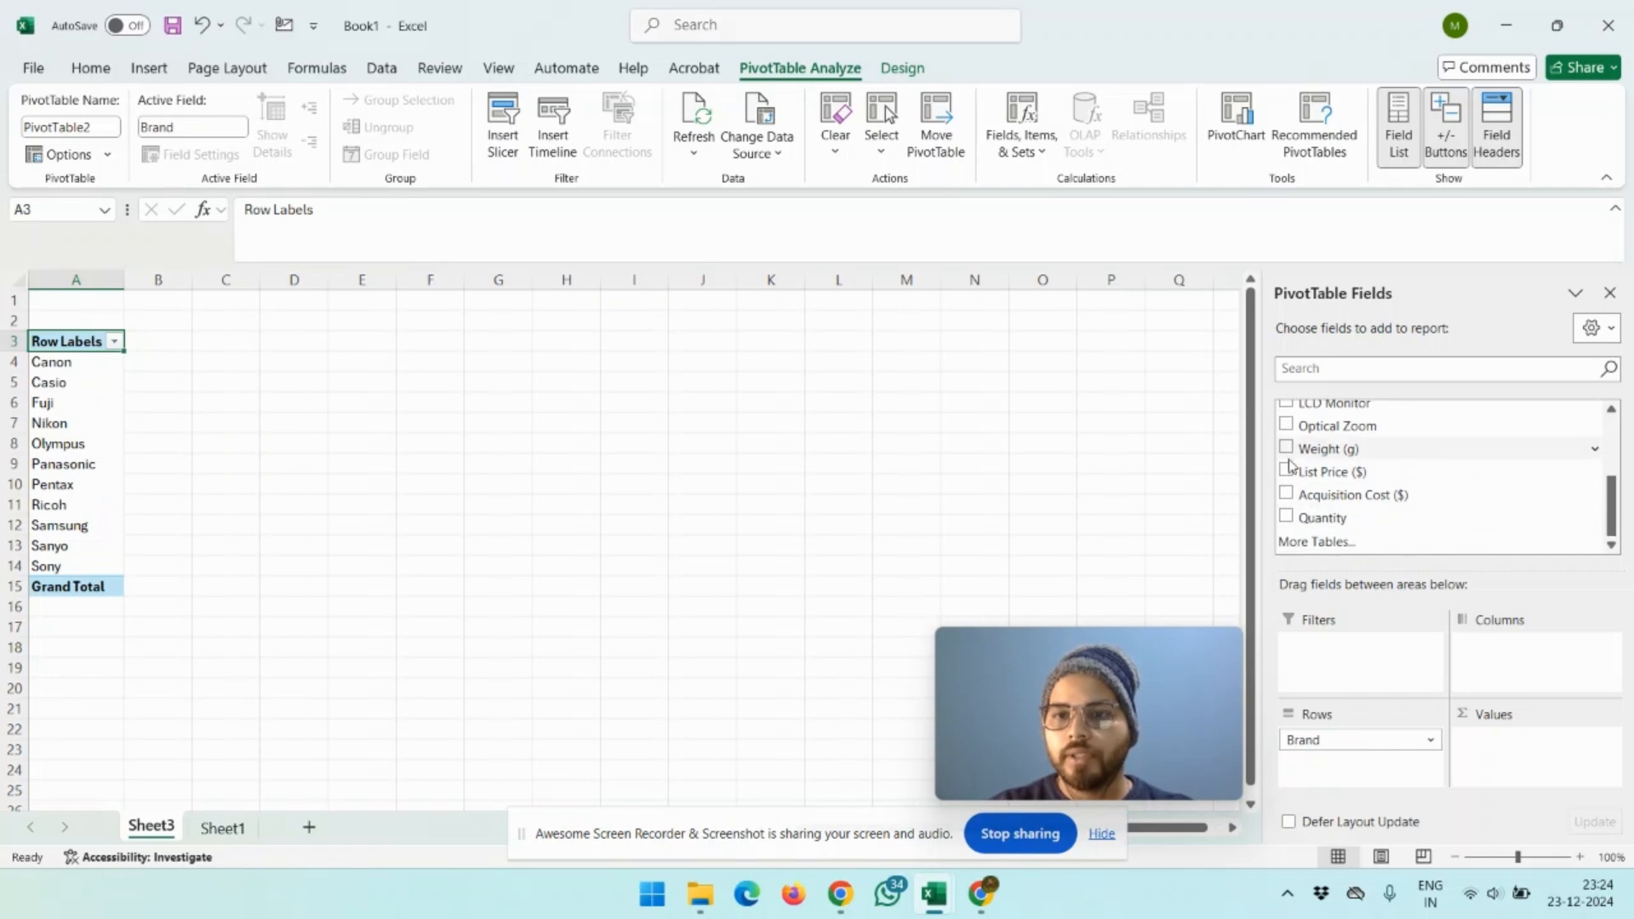
{"action": "left_click_drag", "start_coordinate": [1286, 476], "coordinate": [1491, 747]}
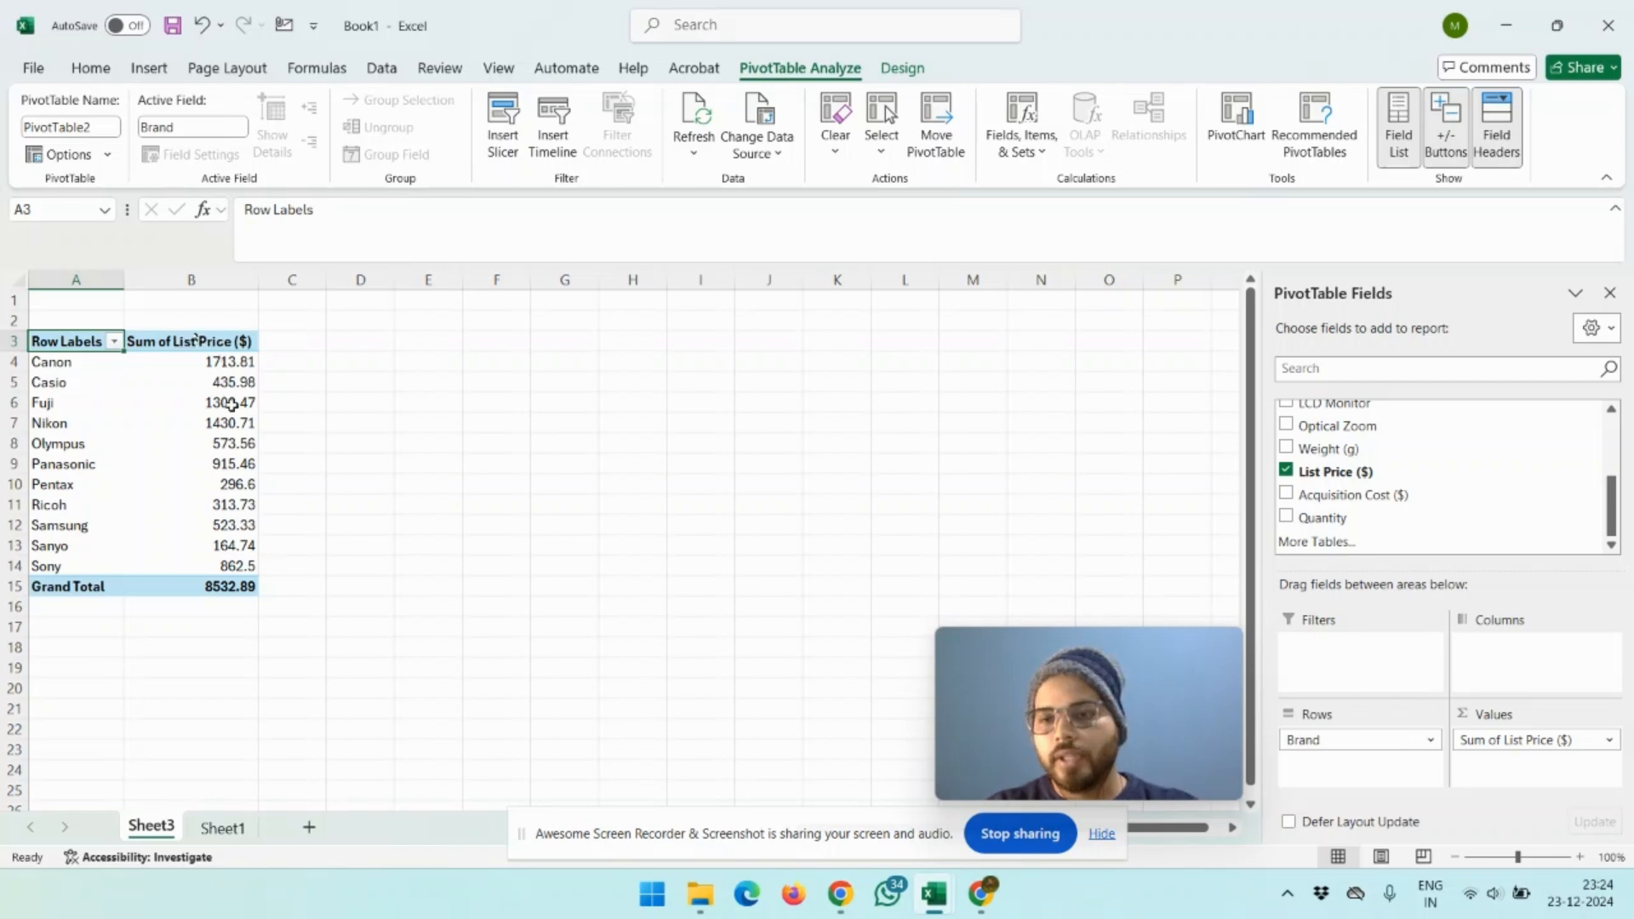
{"action": "mouse_move", "coordinate": [229, 477]}
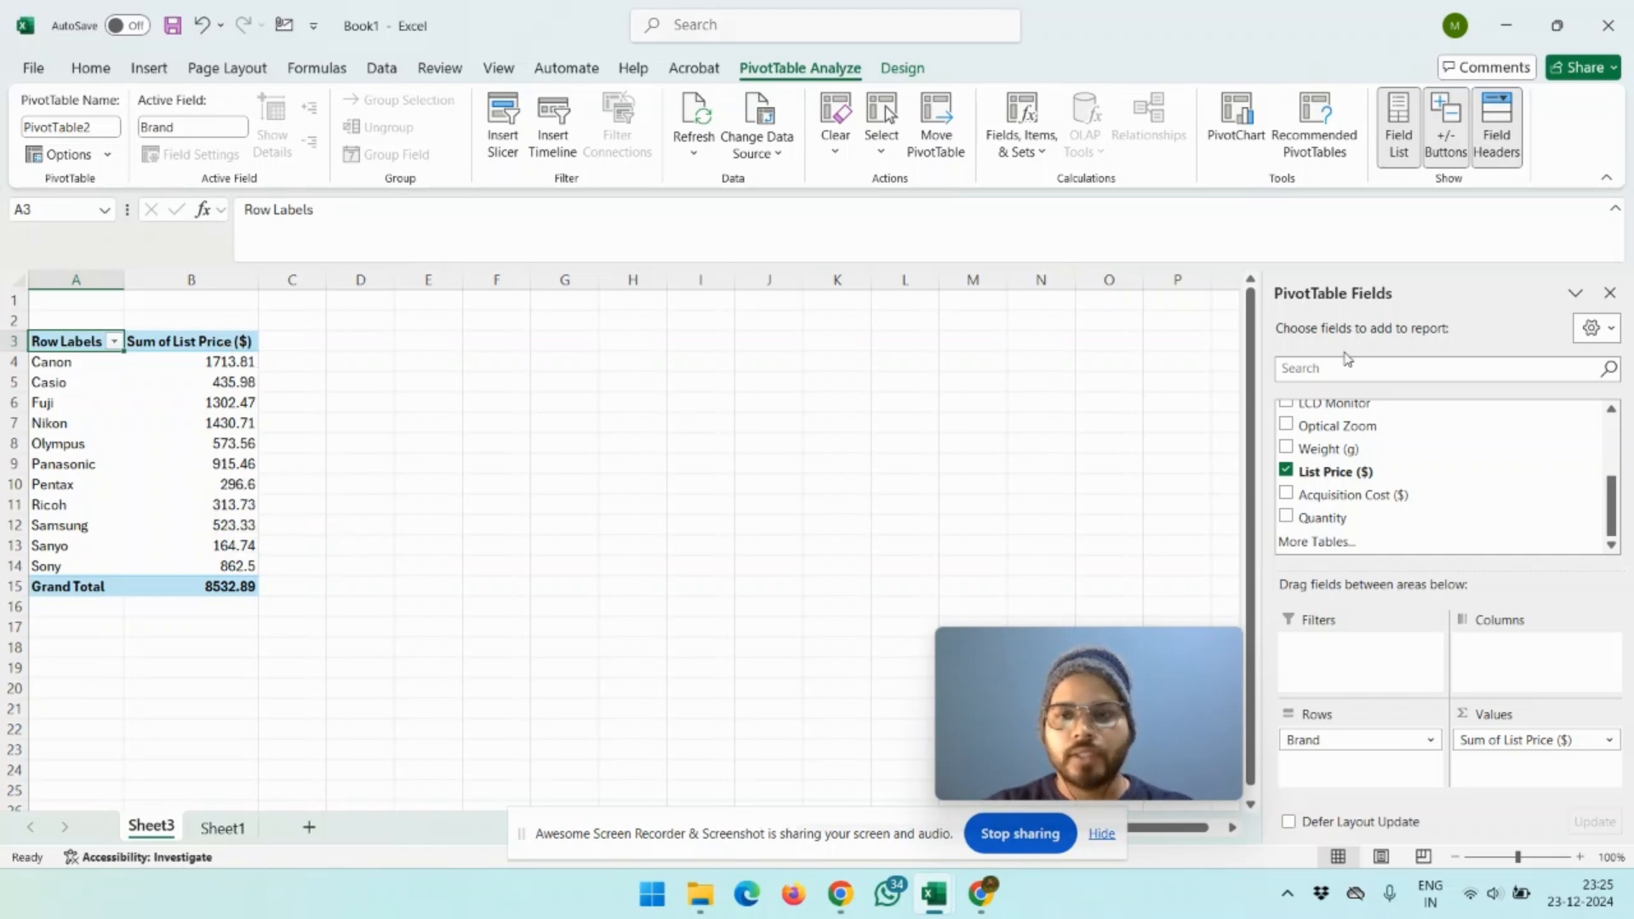
{"action": "left_click", "coordinate": [1610, 446]}
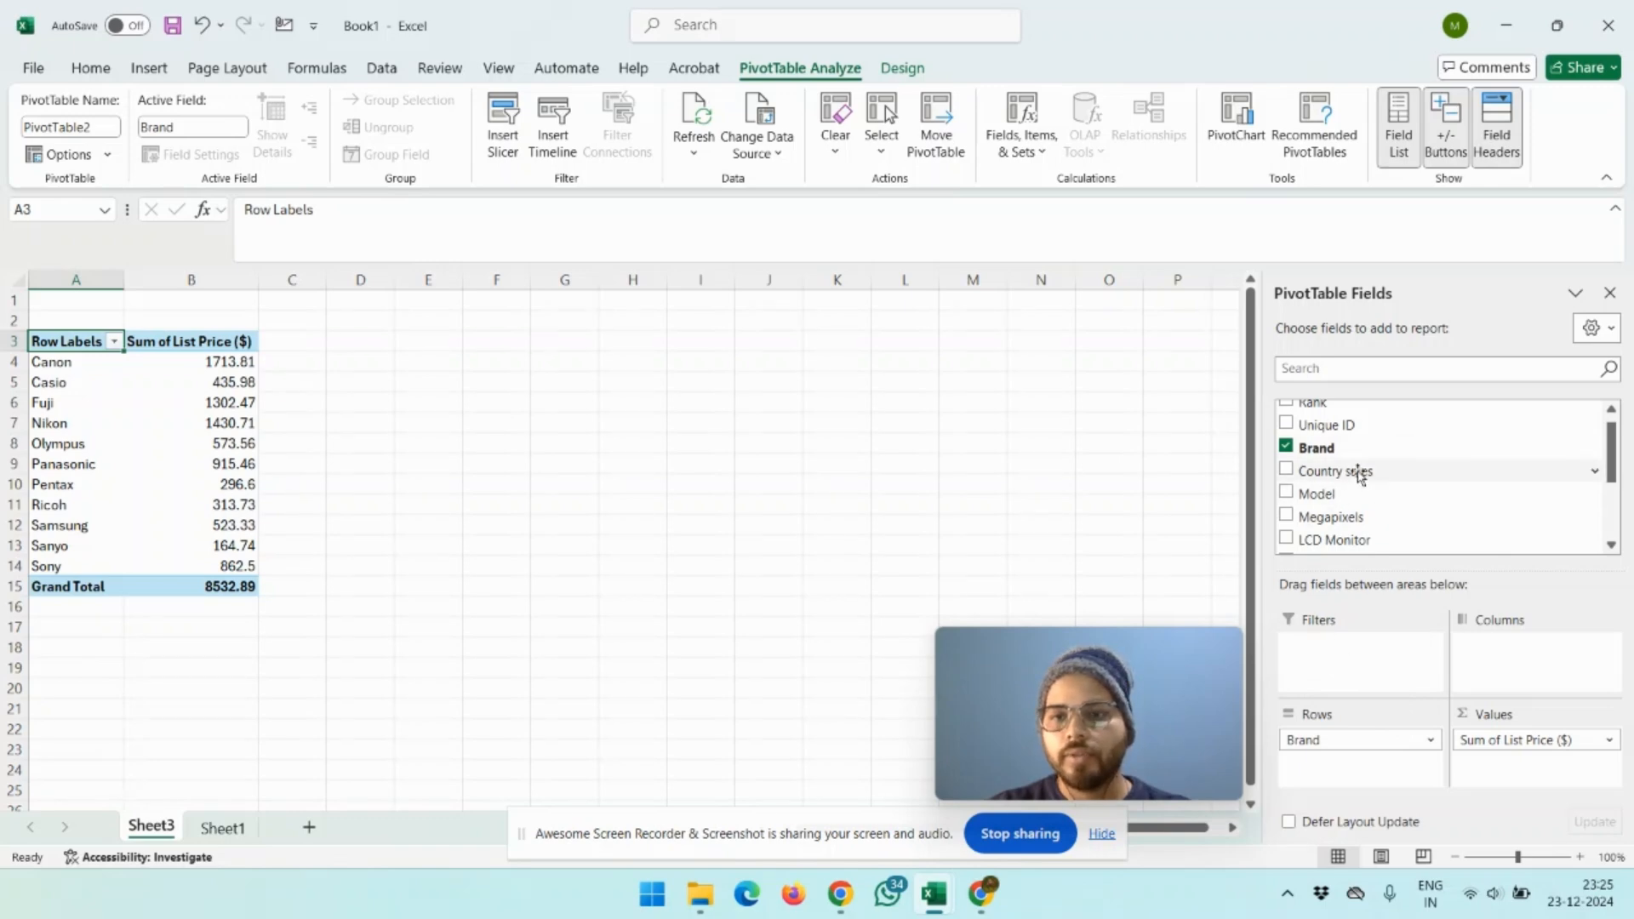
{"action": "left_click_drag", "start_coordinate": [1328, 478], "coordinate": [1332, 670]}
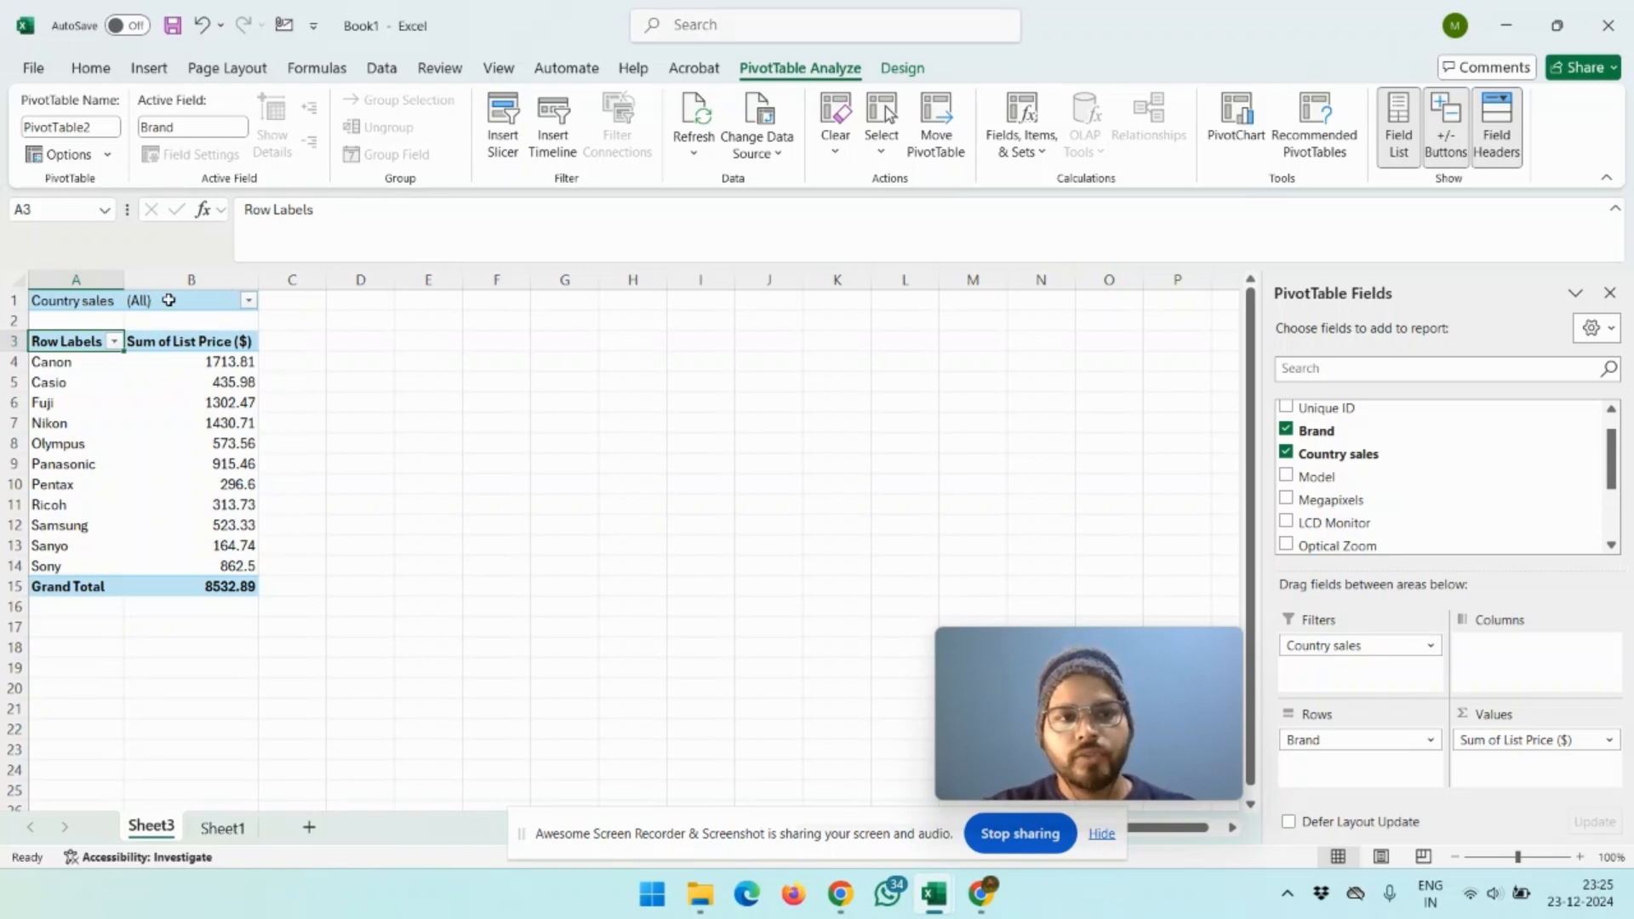
Step: Filter the PivotTable's Country sales to Canada only, leaving multiple selection off
{"action": "left_click", "coordinate": [249, 302]}
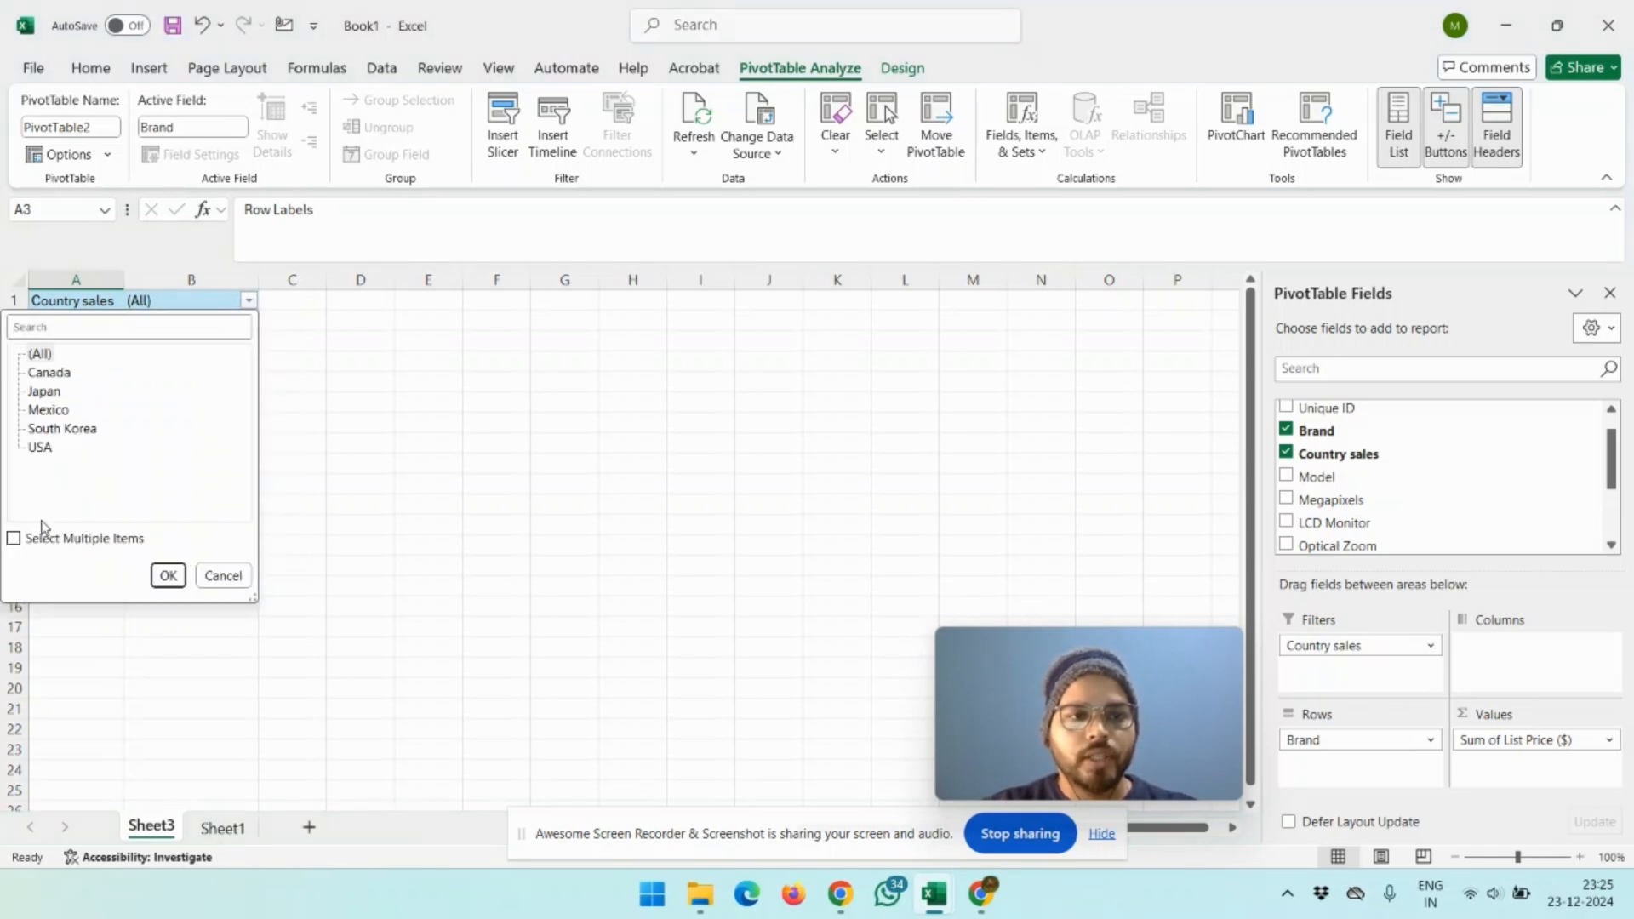
{"action": "left_click", "coordinate": [49, 375]}
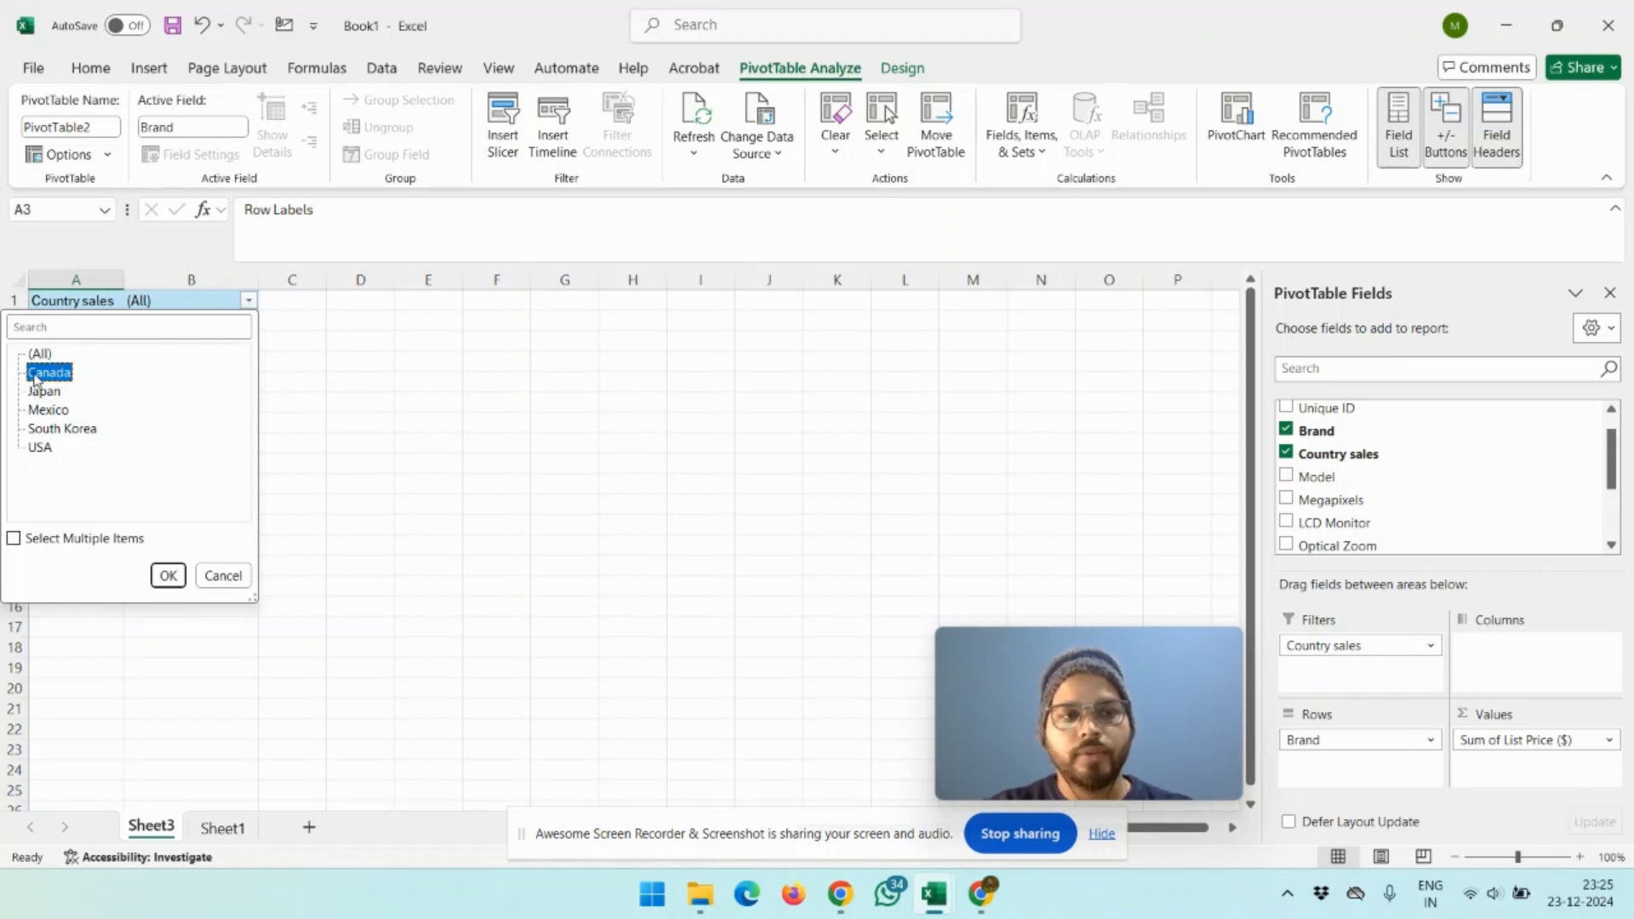
{"action": "left_click", "coordinate": [39, 354]}
{"action": "left_click", "coordinate": [17, 539]}
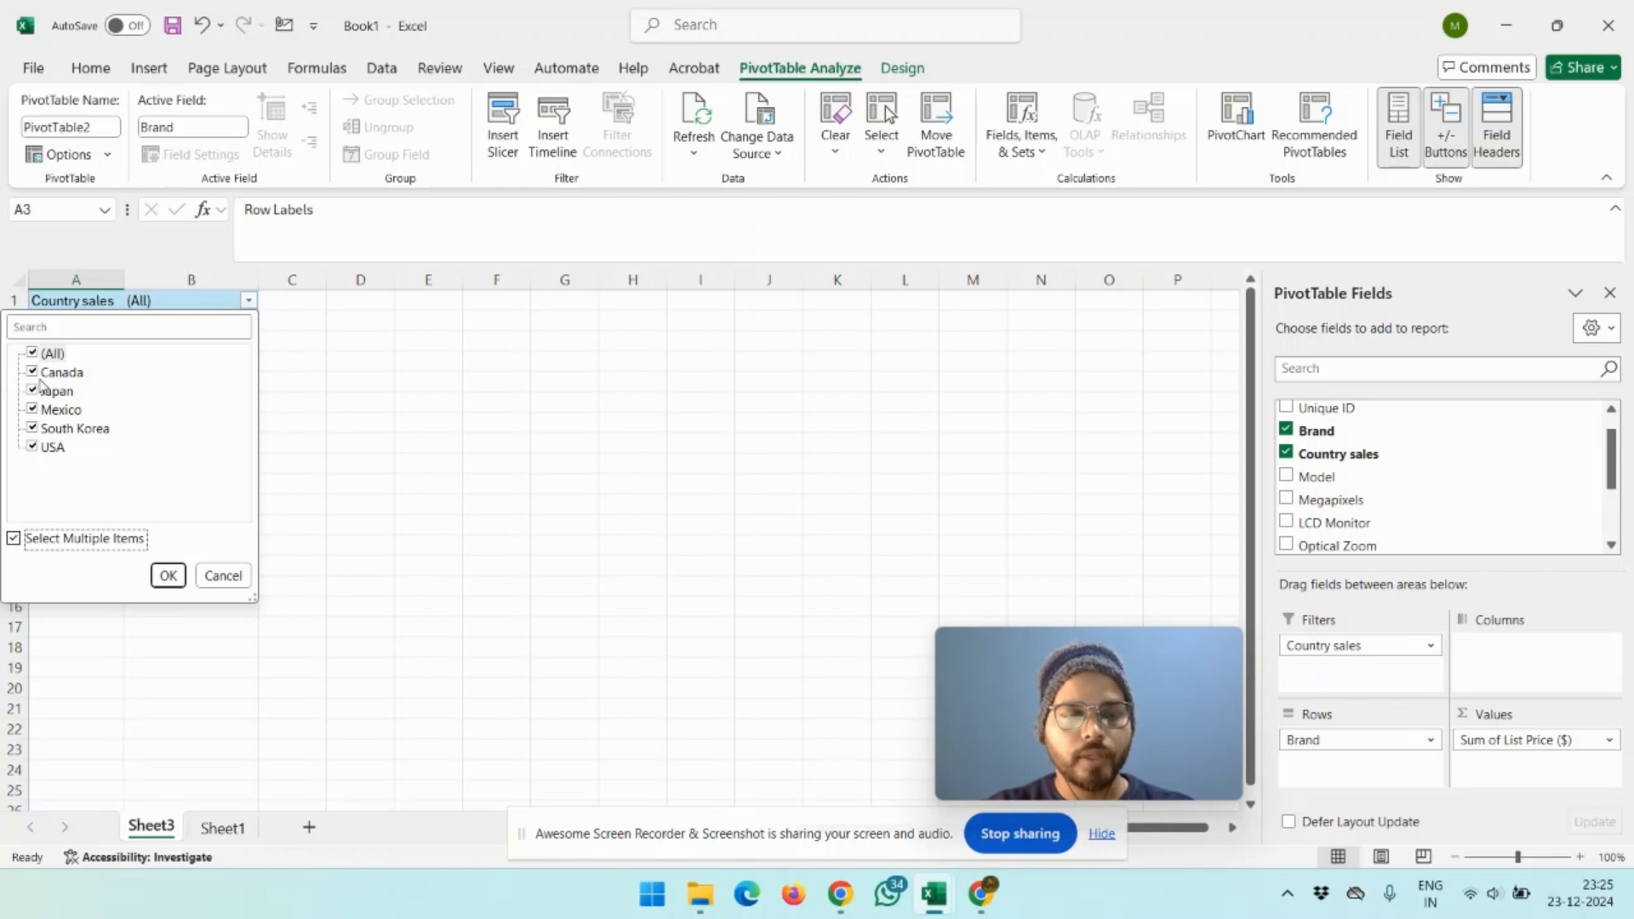
{"action": "left_click", "coordinate": [17, 540]}
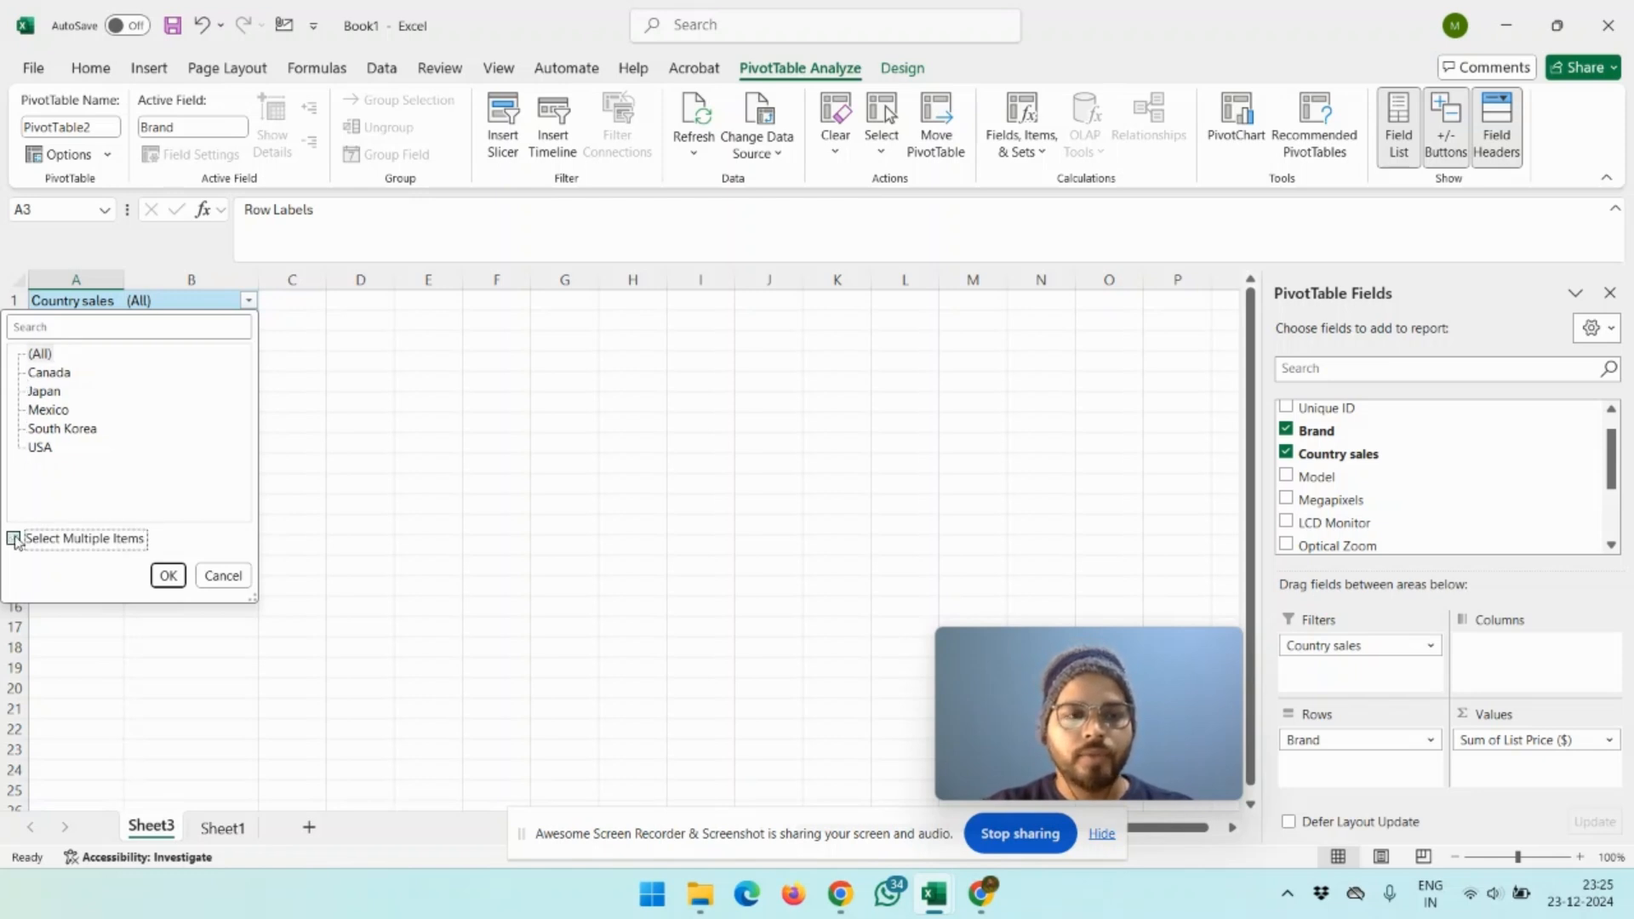
{"action": "left_click", "coordinate": [43, 374]}
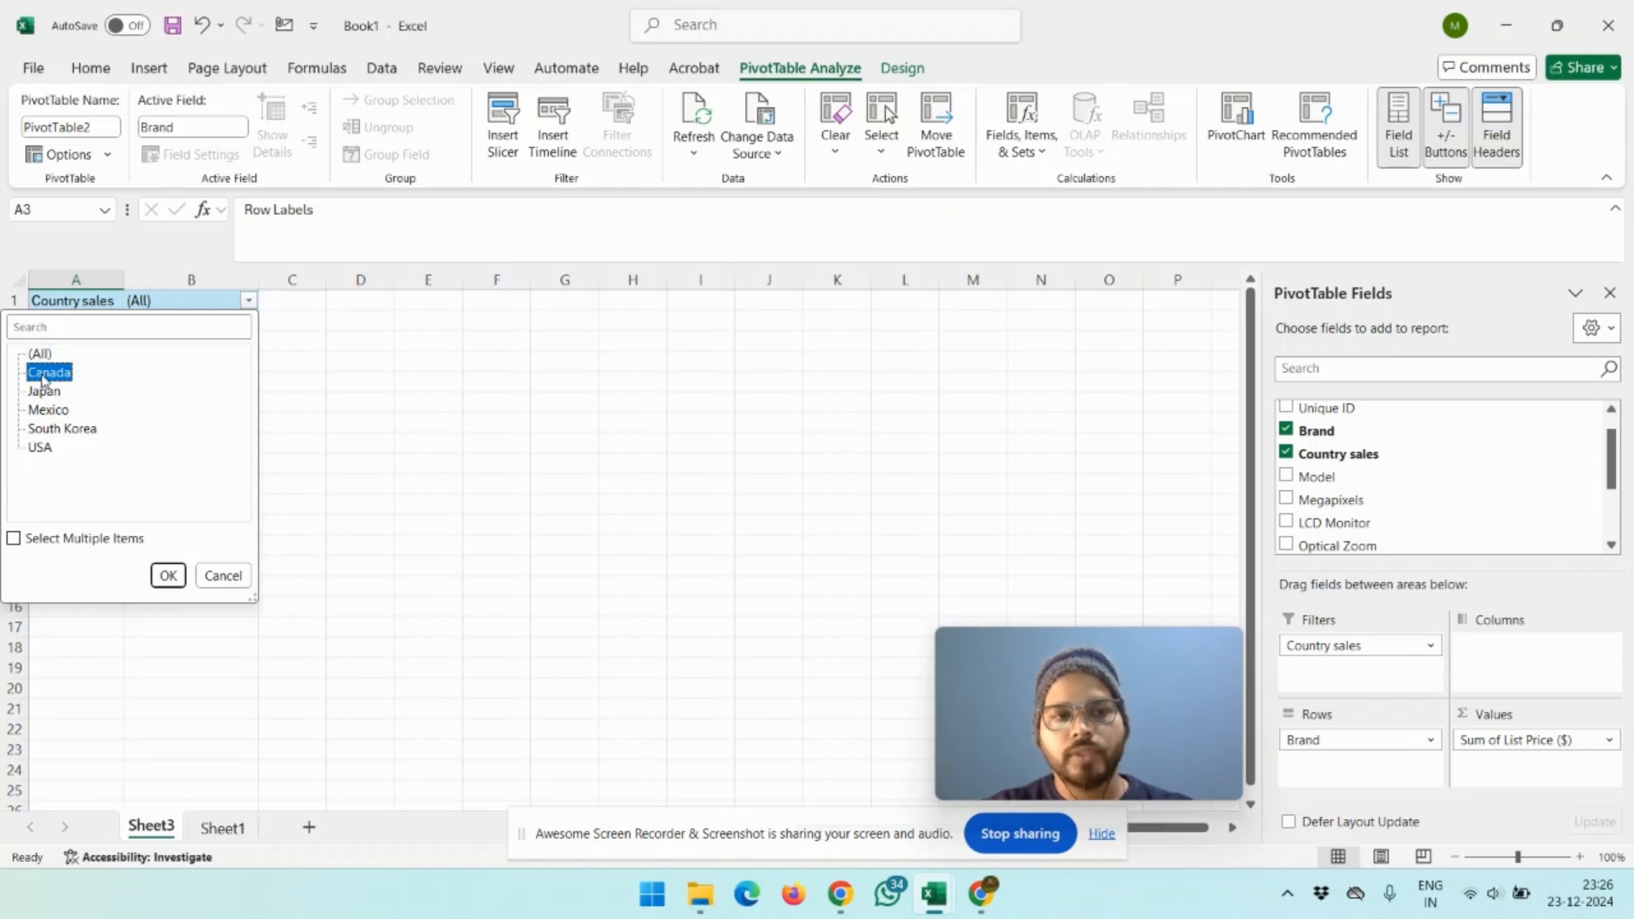
{"action": "left_click", "coordinate": [168, 575]}
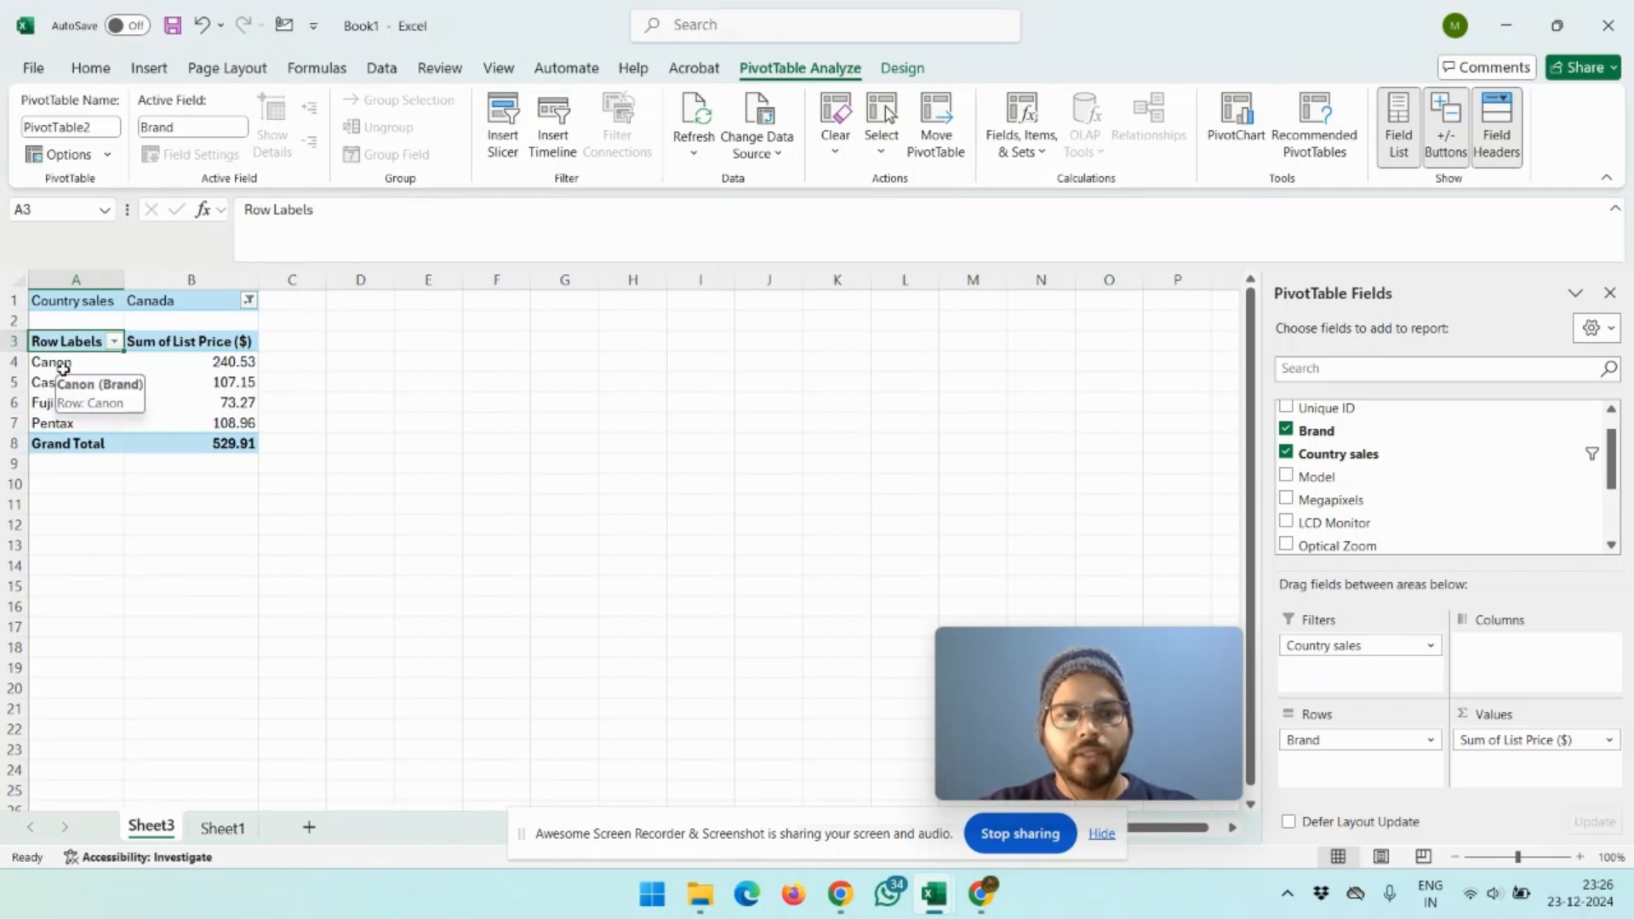
{"action": "mouse_move", "coordinate": [240, 362]}
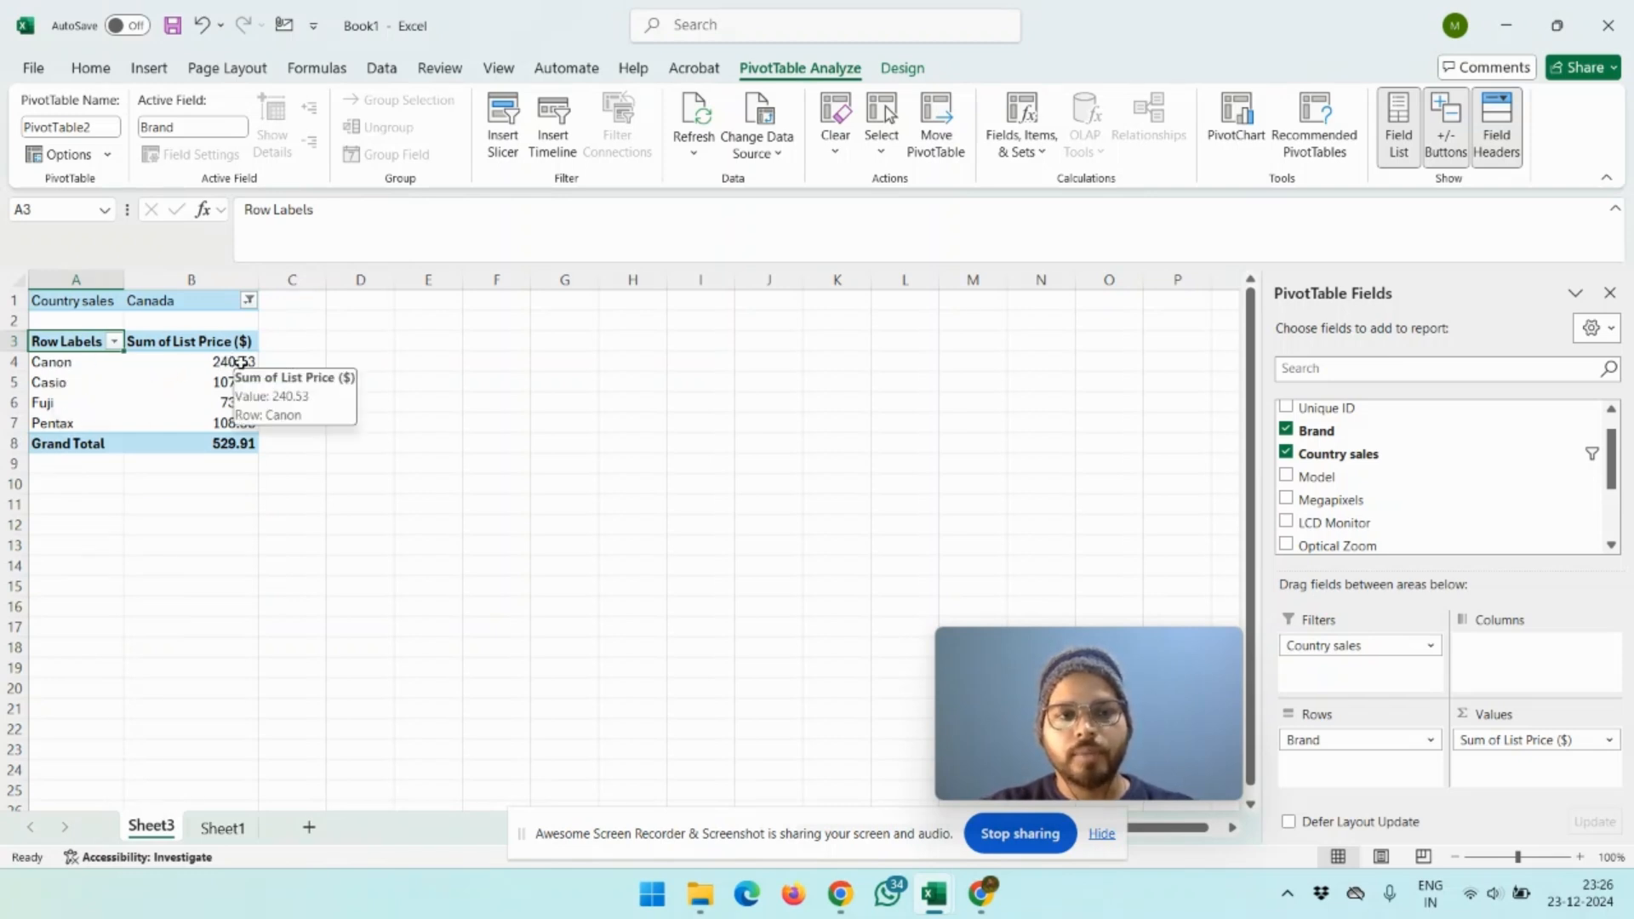
Step: Allow multiple items in the Country sales filter and add Japan alongside Canada
{"action": "left_click", "coordinate": [248, 300]}
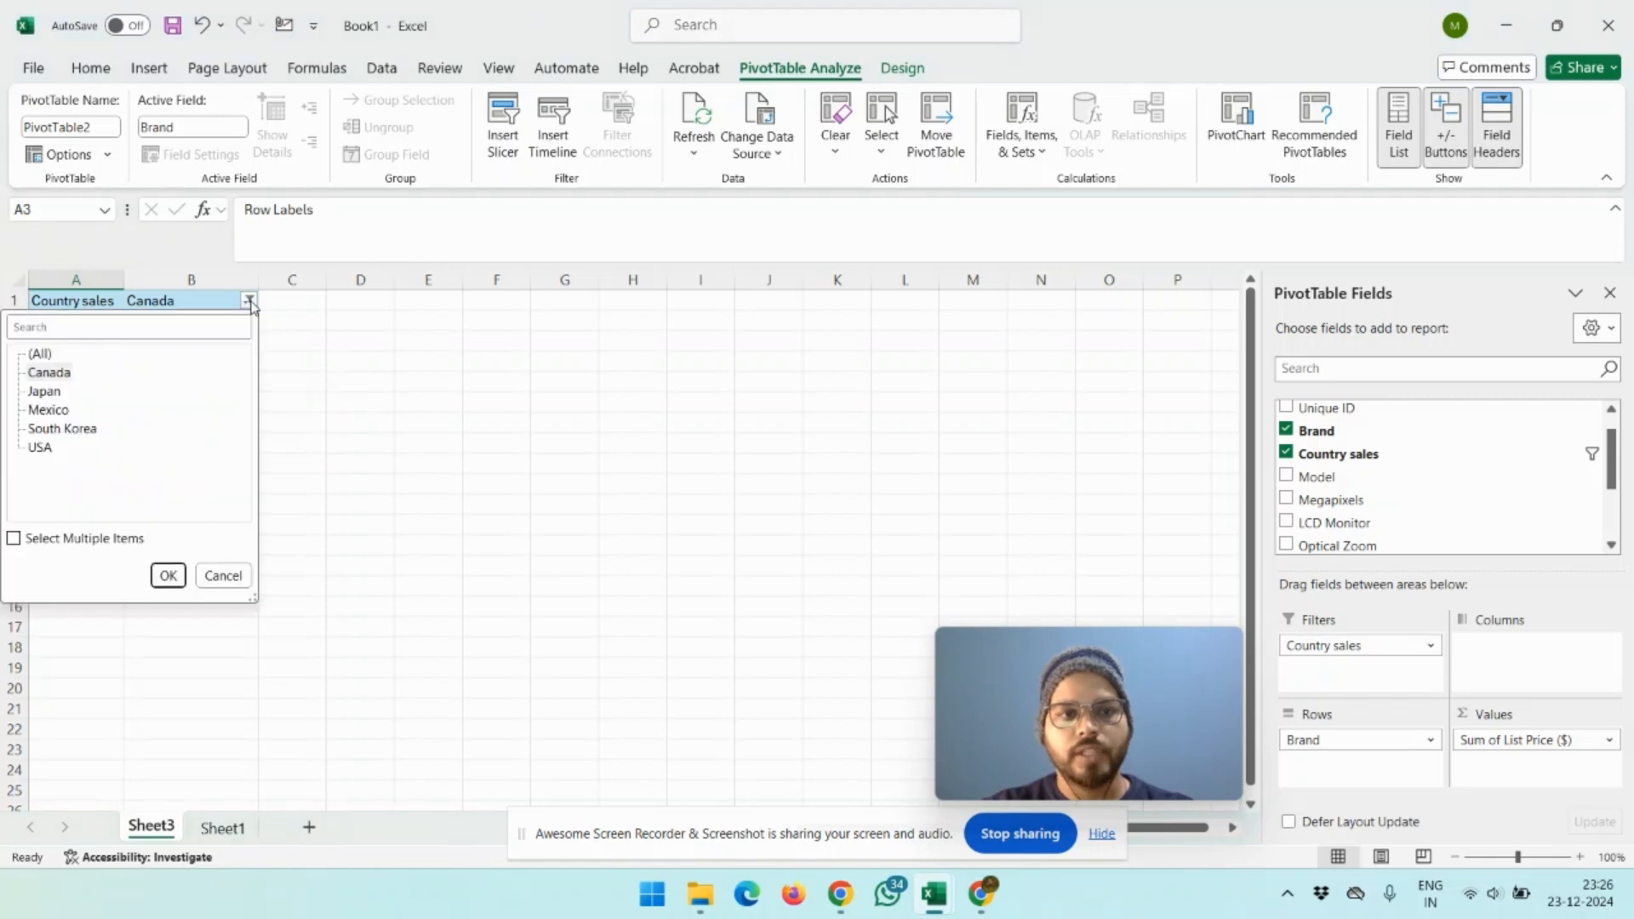
{"action": "left_click", "coordinate": [25, 542]}
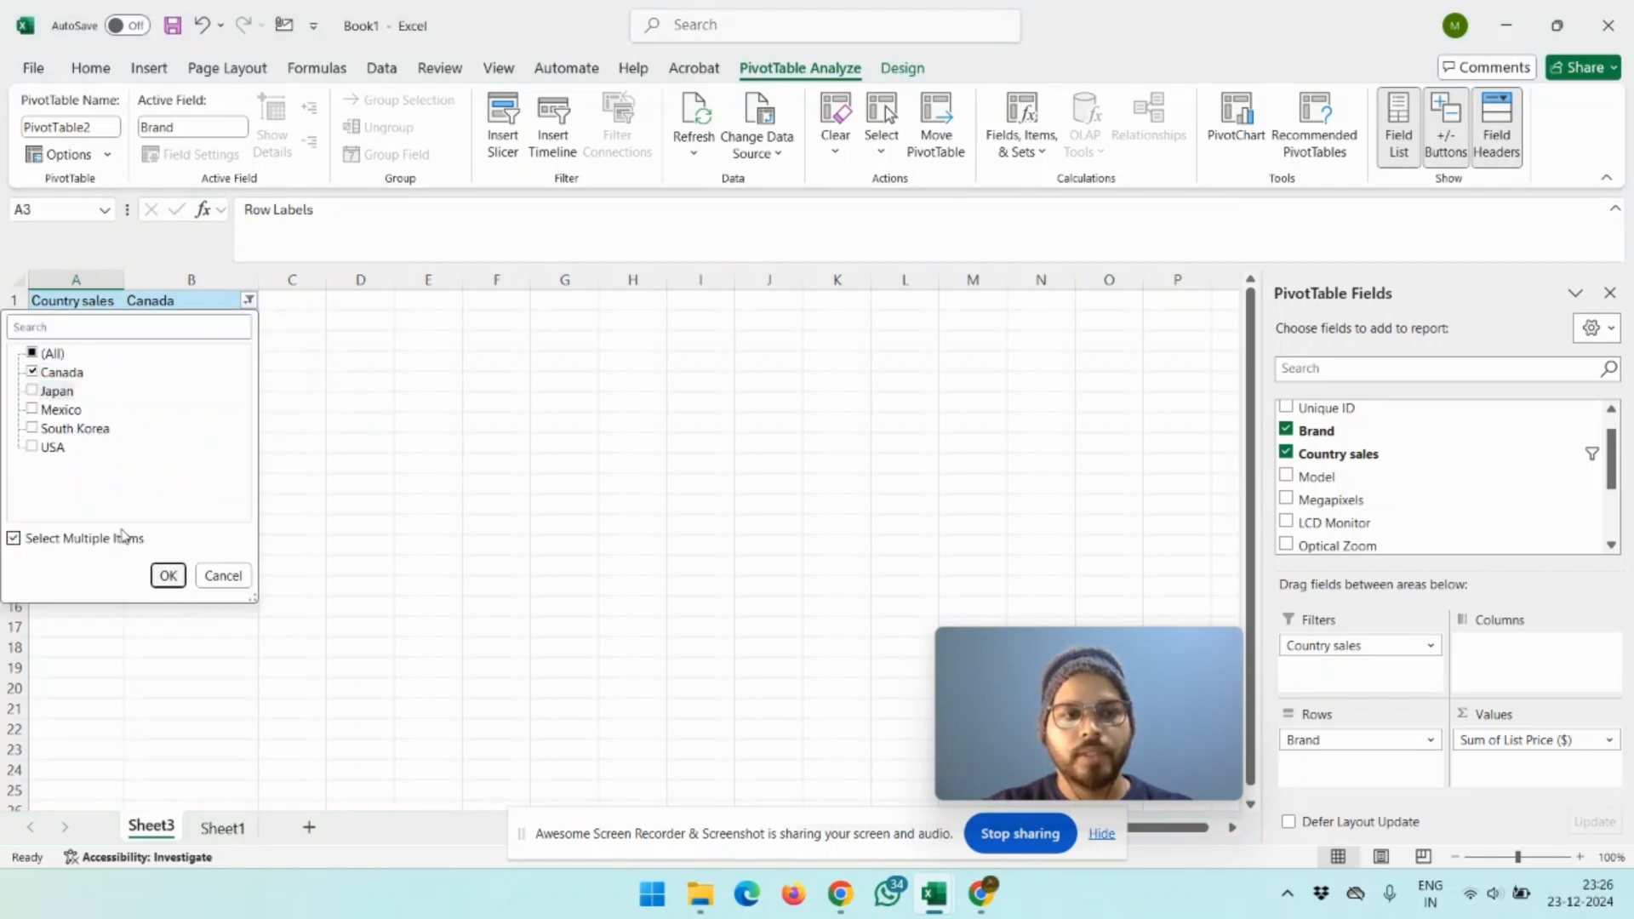
{"action": "left_click", "coordinate": [34, 392]}
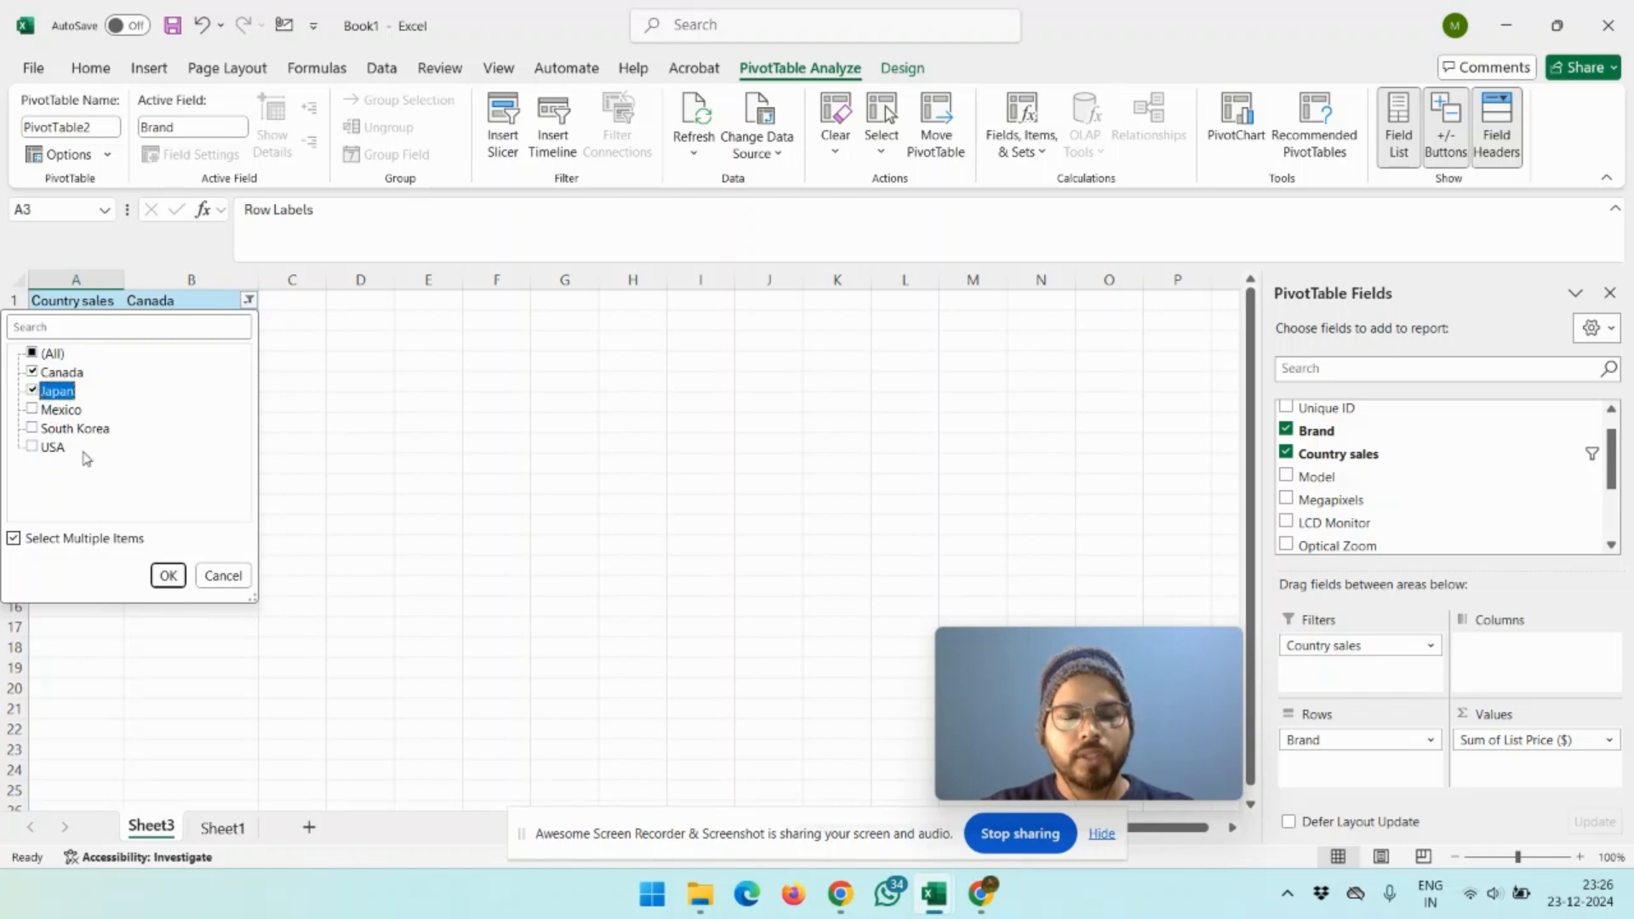
{"action": "left_click", "coordinate": [167, 575]}
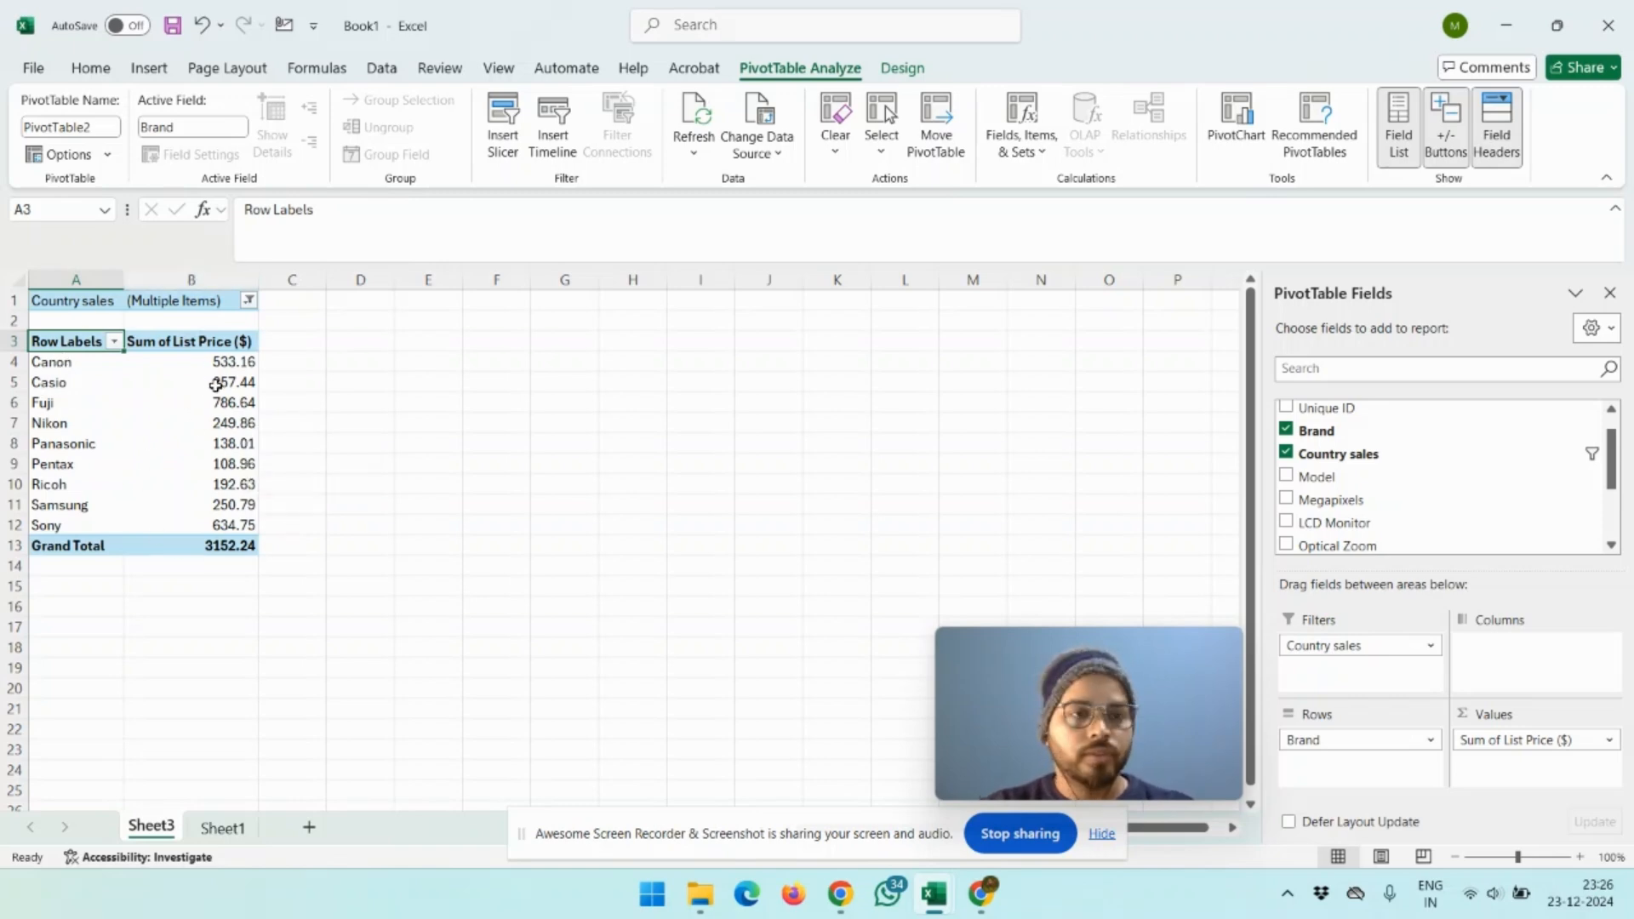
{"action": "mouse_move", "coordinate": [215, 385]}
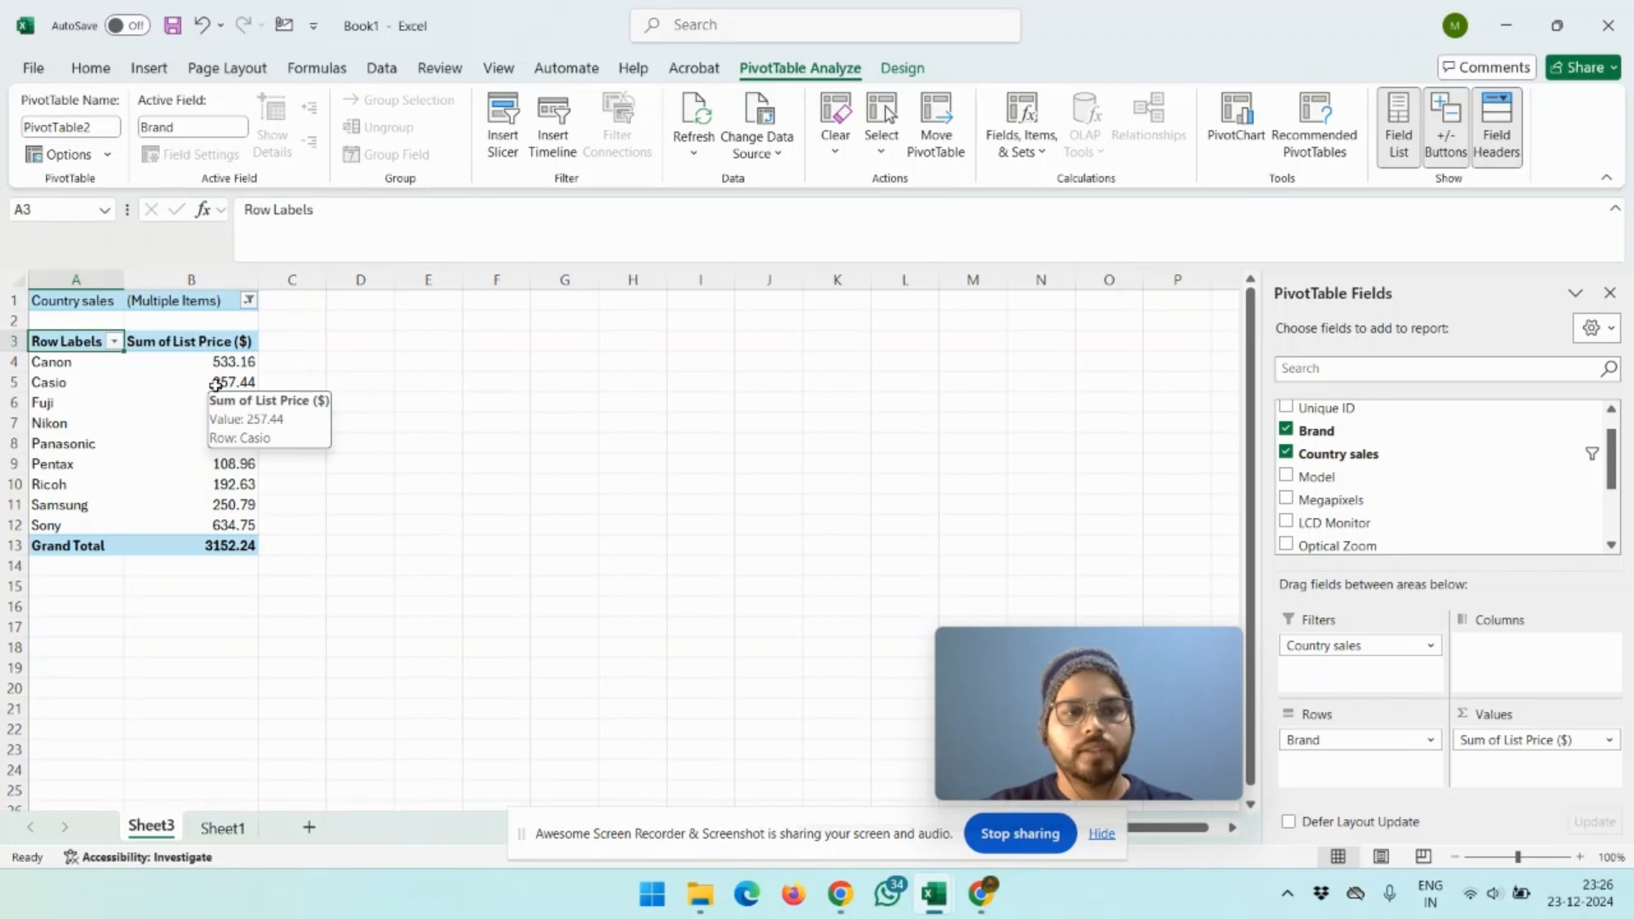
Step: Reset the Country sales filter to include all countries
{"action": "left_click", "coordinate": [248, 302]}
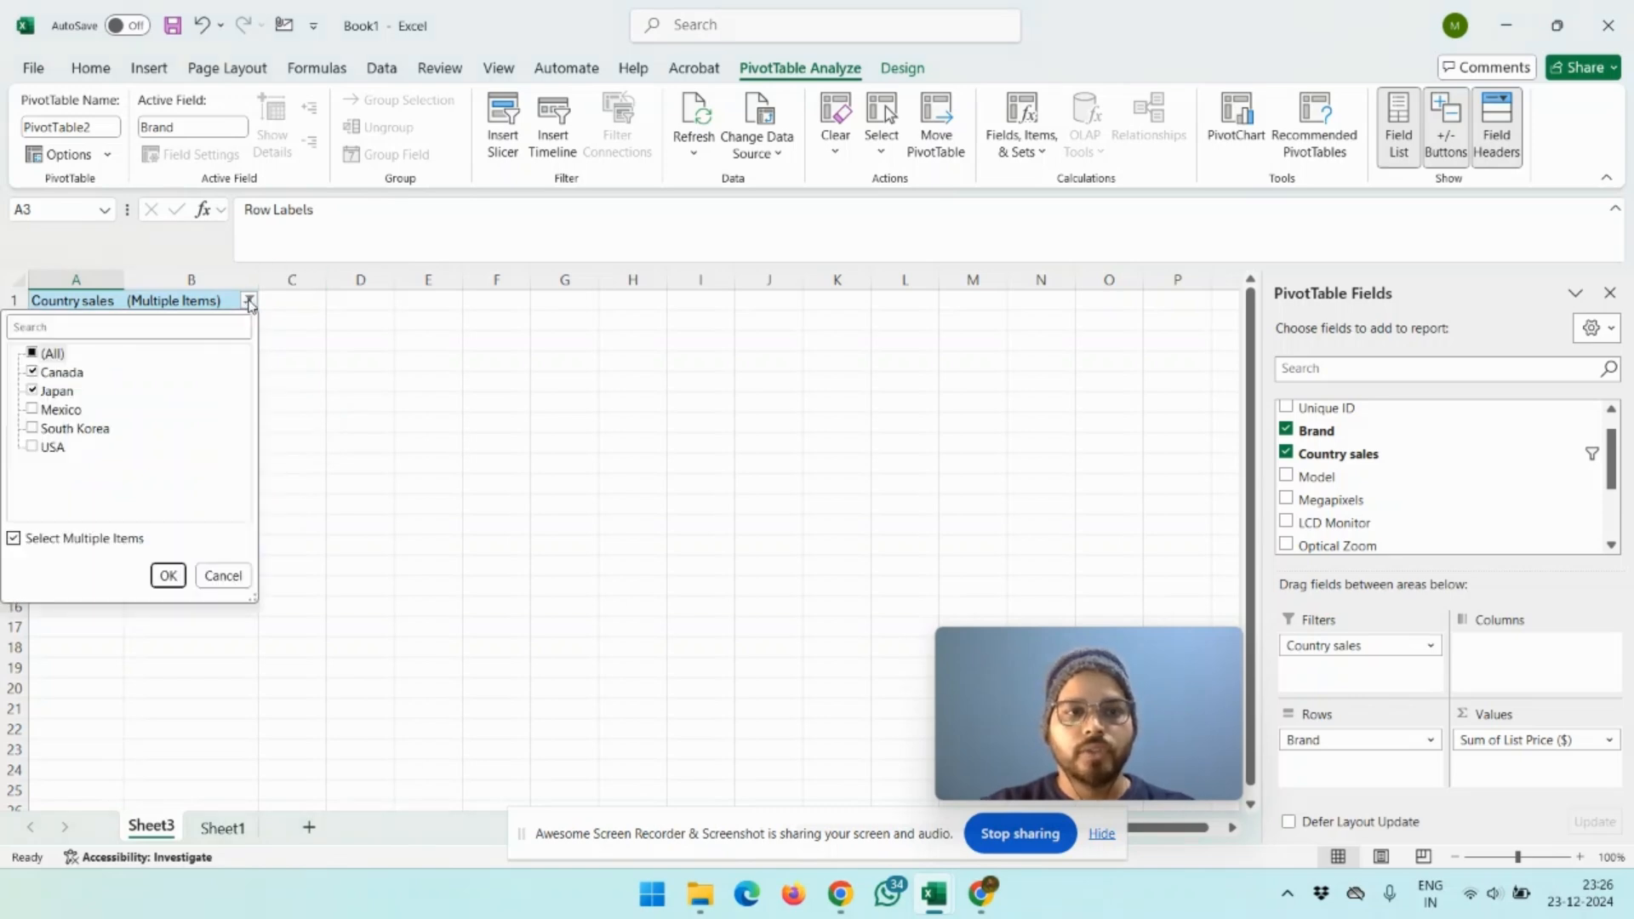
{"action": "left_click", "coordinate": [51, 352]}
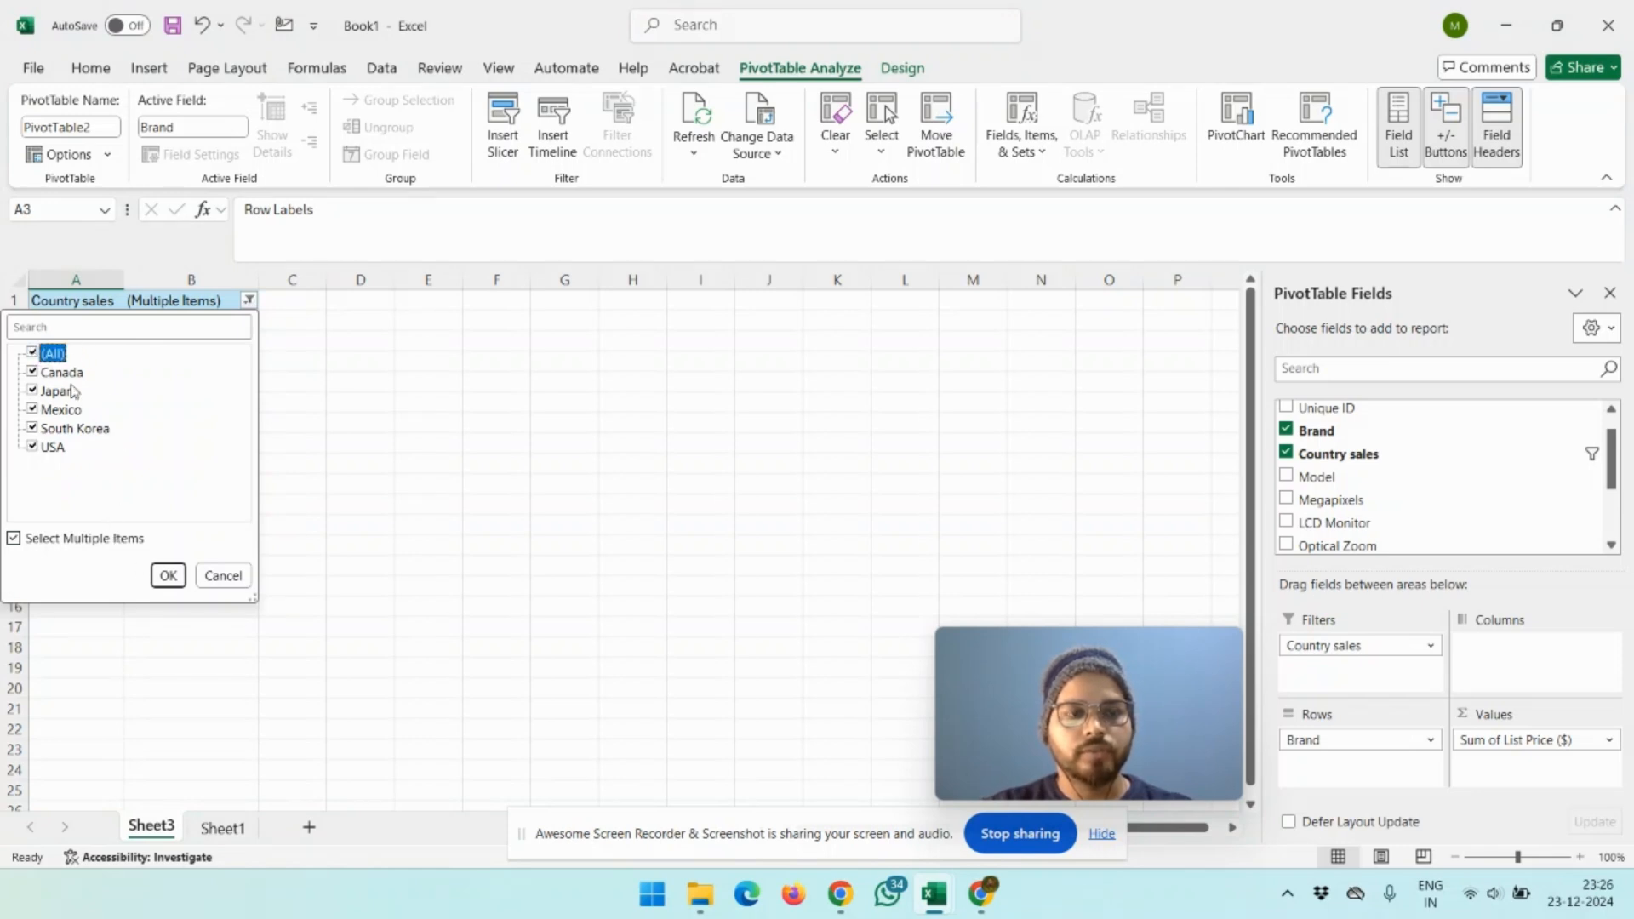
{"action": "left_click", "coordinate": [167, 576]}
Step: Insert a clustered column PivotChart based on the brand list price PivotTable
{"action": "left_click", "coordinate": [217, 420]}
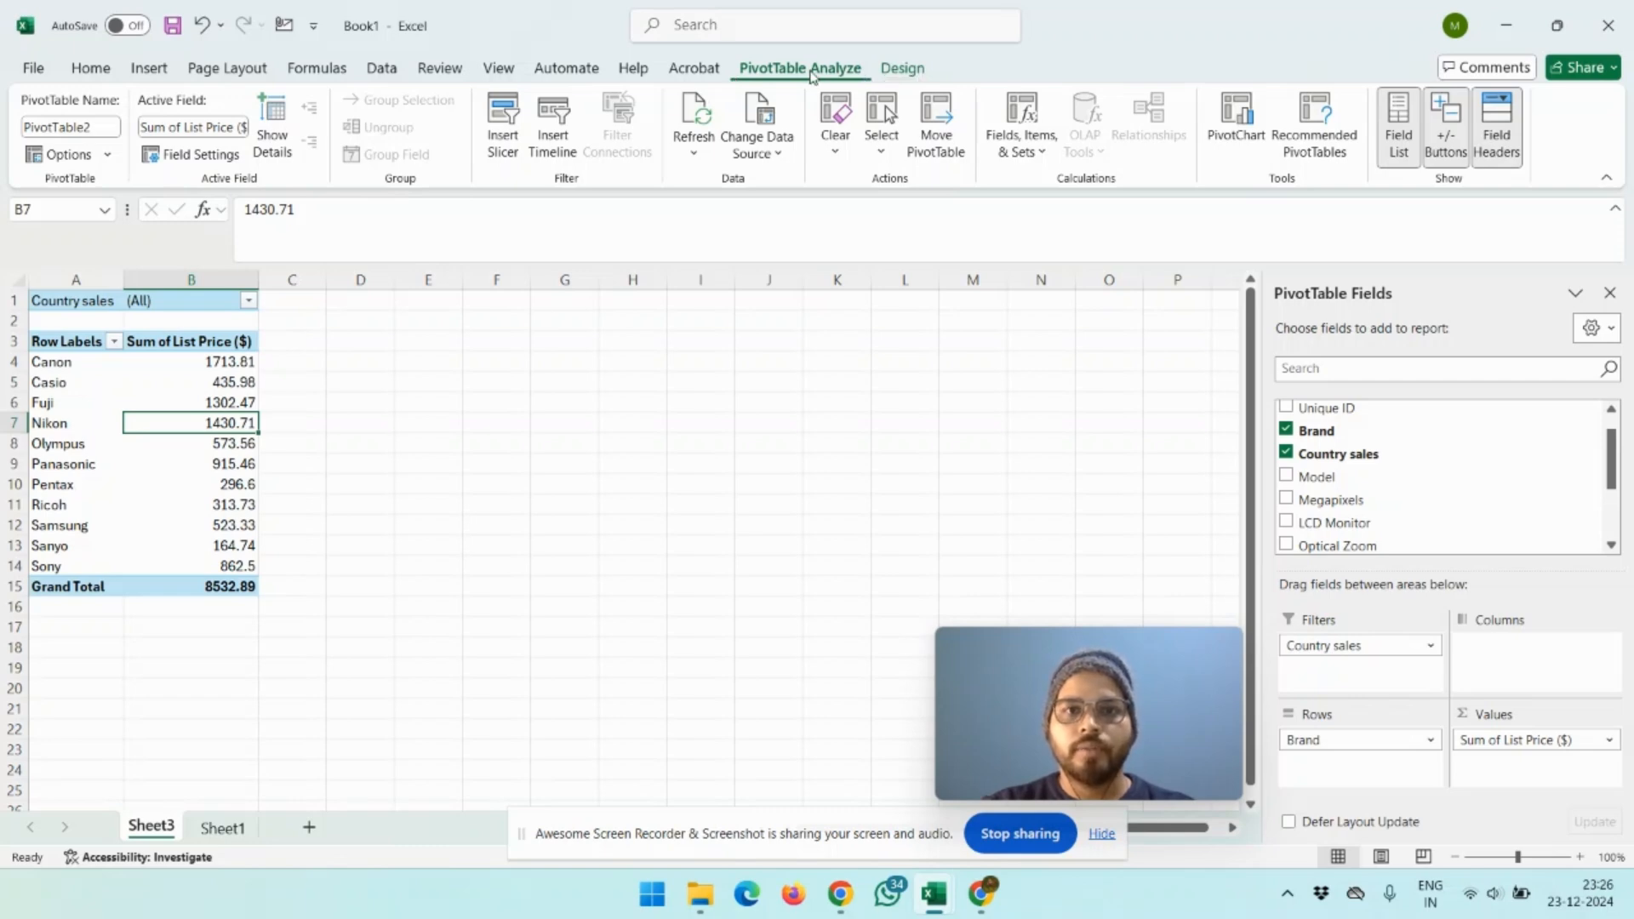
{"action": "left_click", "coordinate": [1230, 140]}
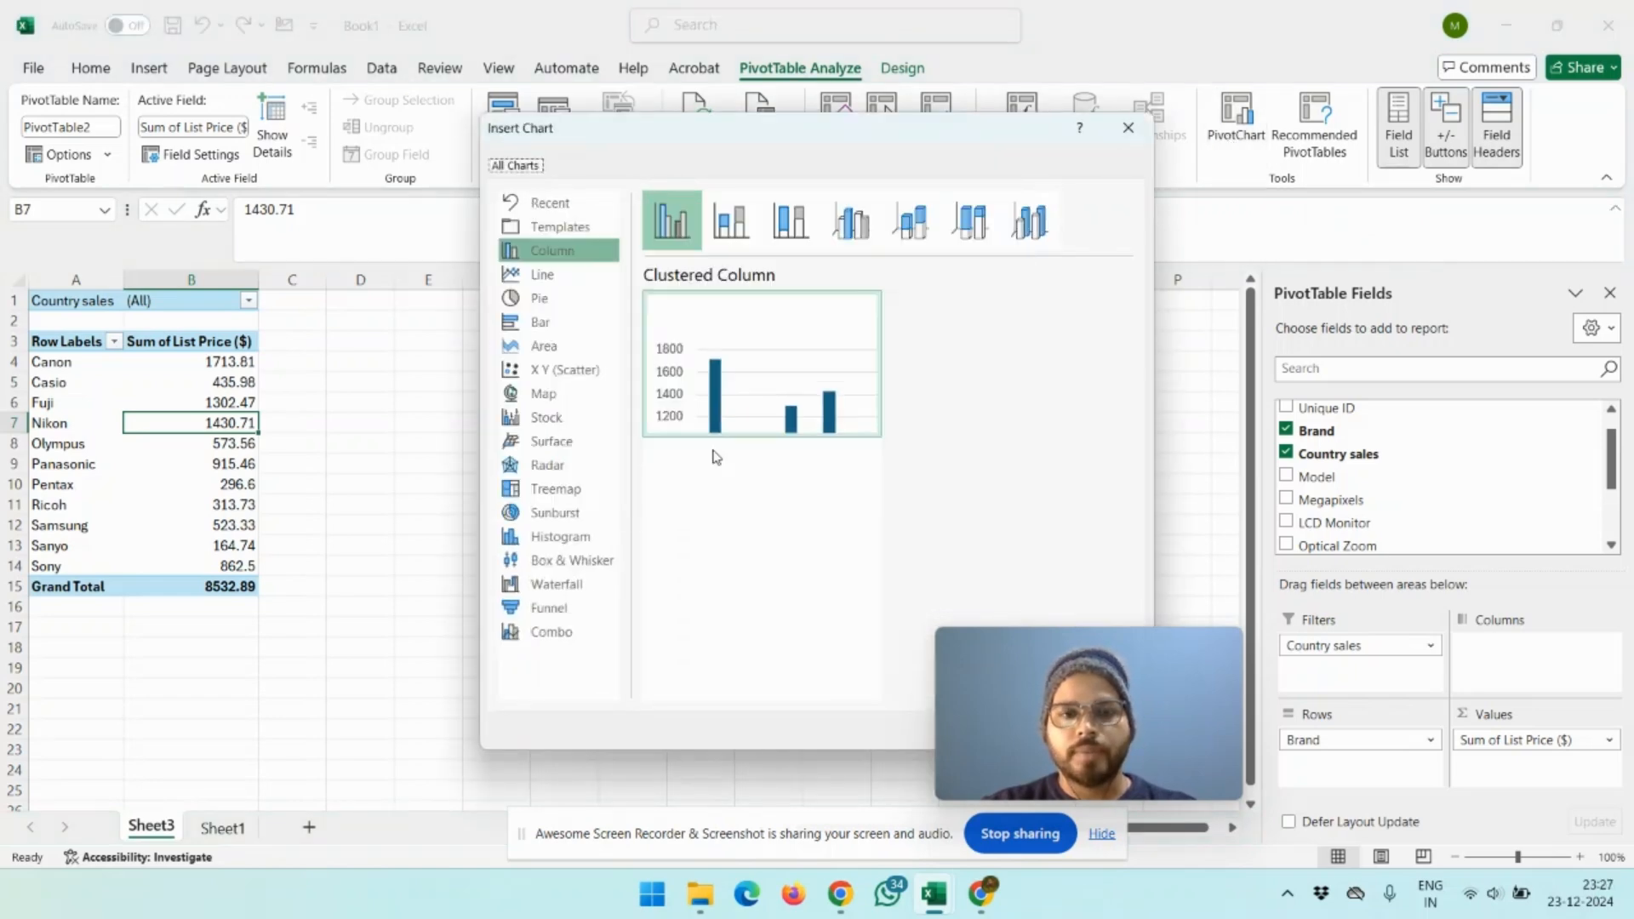
{"action": "mouse_move", "coordinate": [735, 348]}
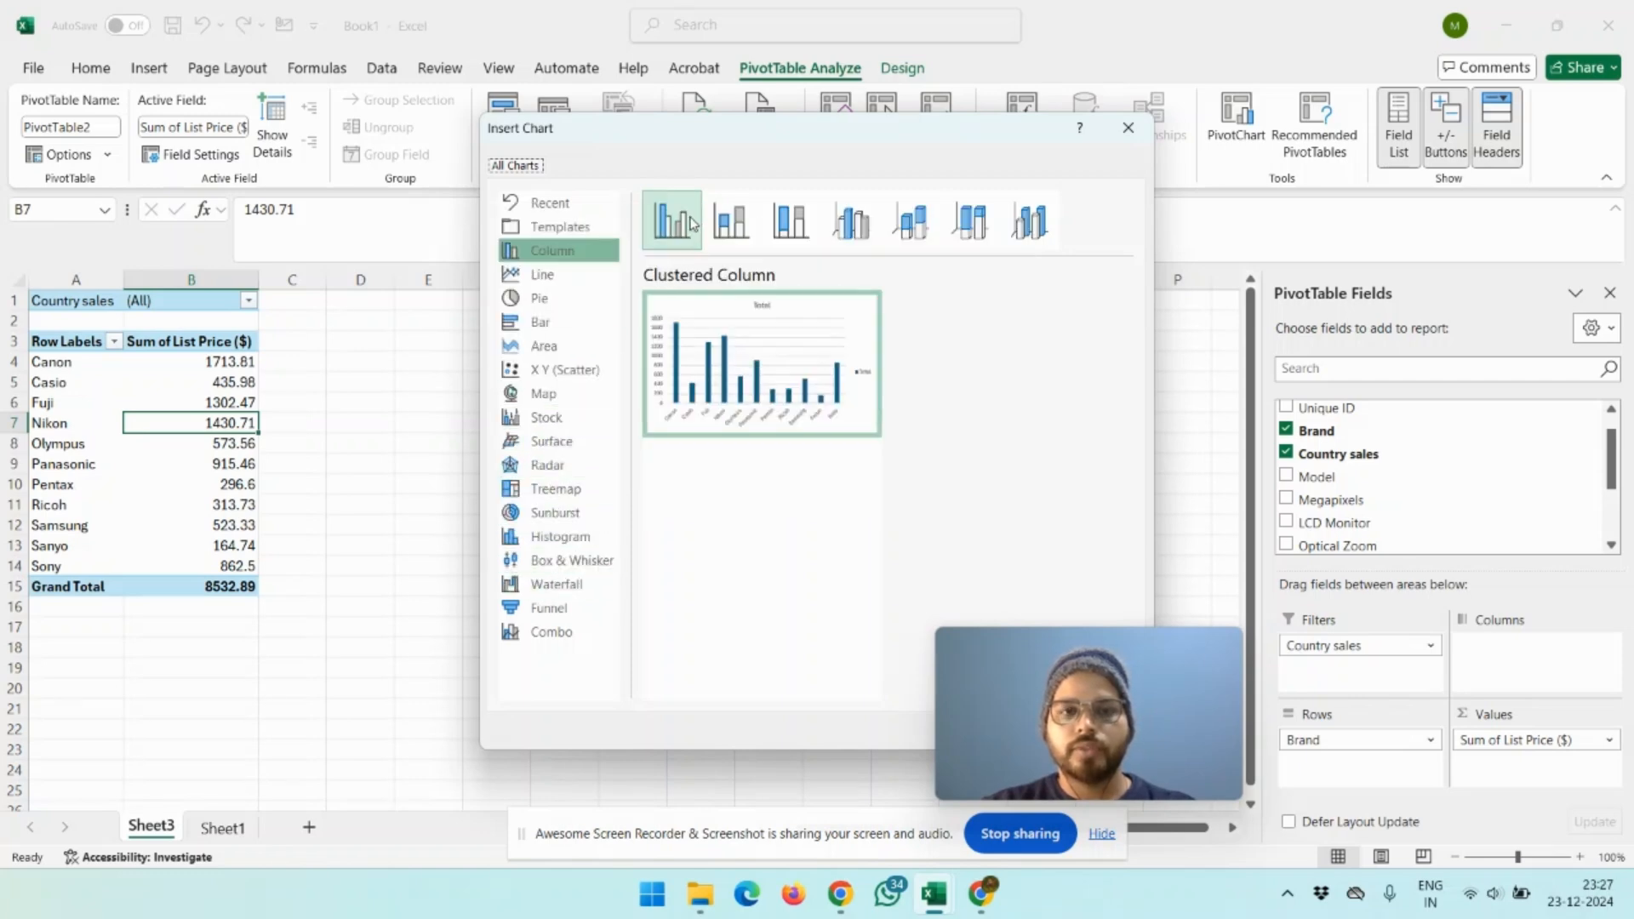
{"action": "left_click", "coordinate": [662, 234]}
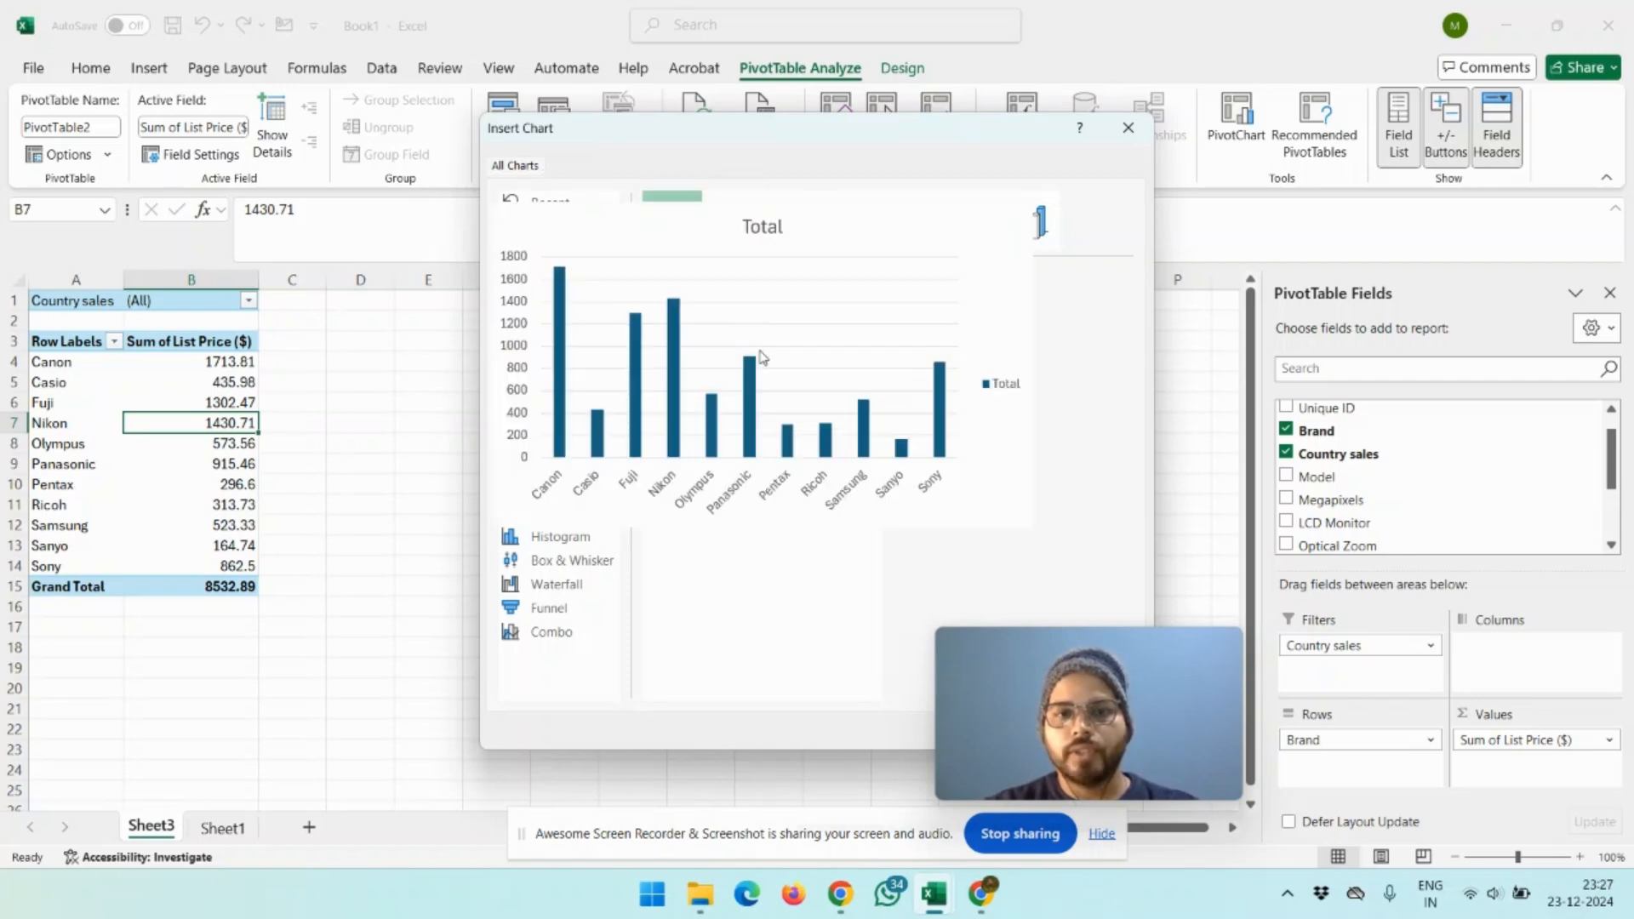
{"action": "left_click_drag", "start_coordinate": [1070, 691], "coordinate": [765, 686]}
{"action": "mouse_move", "coordinate": [747, 381]}
{"action": "left_click", "coordinate": [1028, 729]}
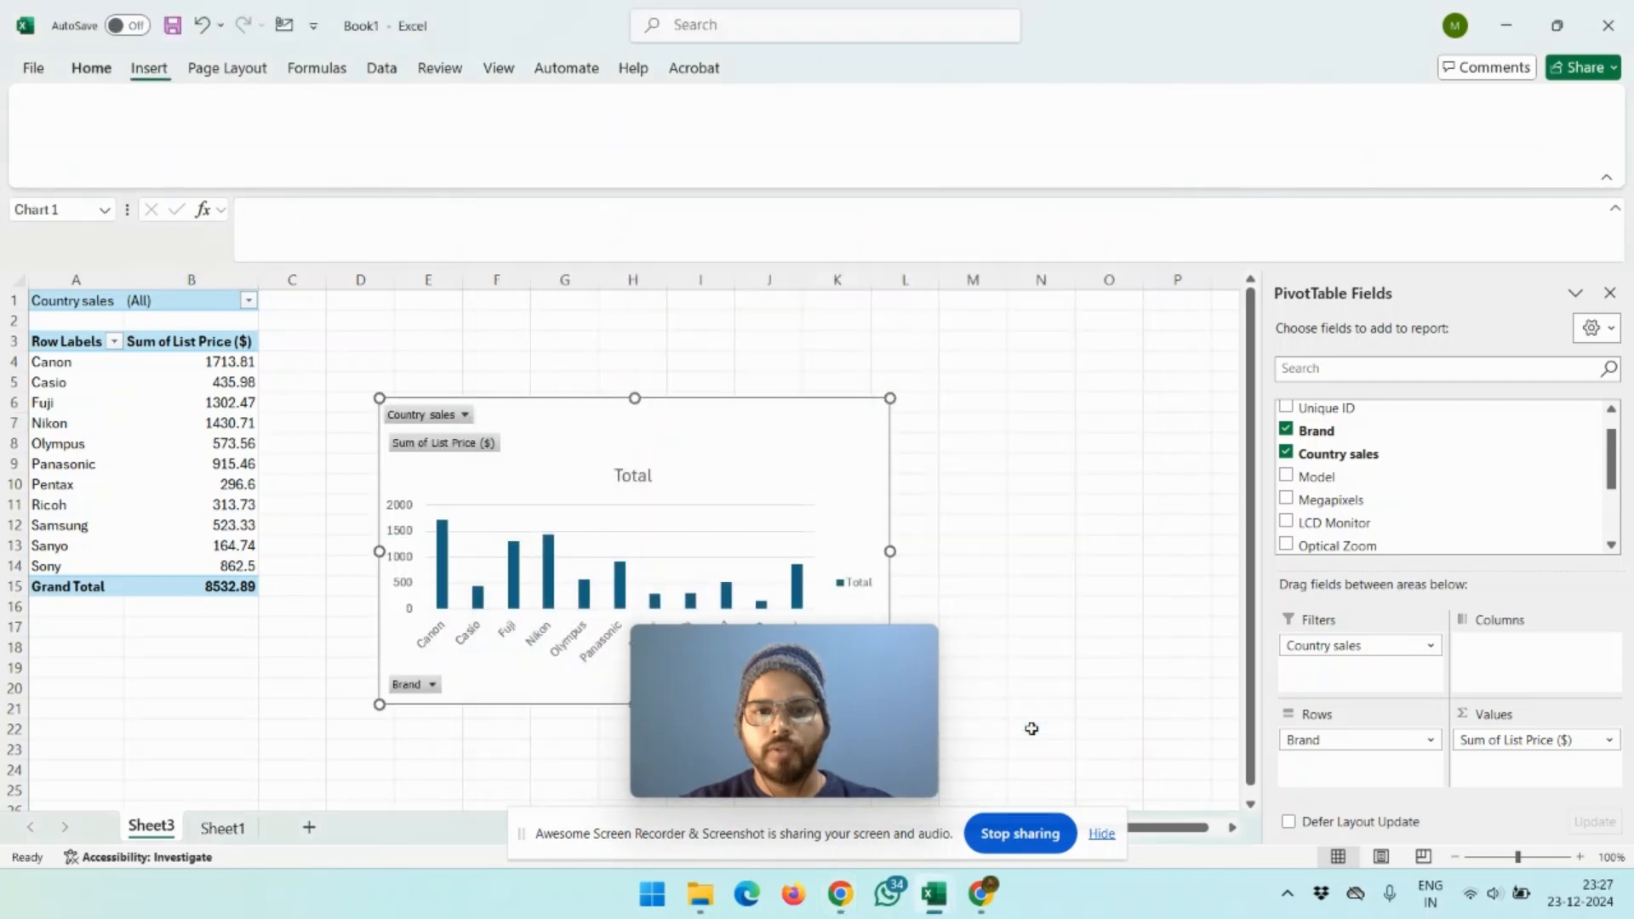
Step: Move the PivotChart next to the PivotTable, starting at column C near row 1
{"action": "left_click_drag", "start_coordinate": [533, 430], "coordinate": [446, 316]}
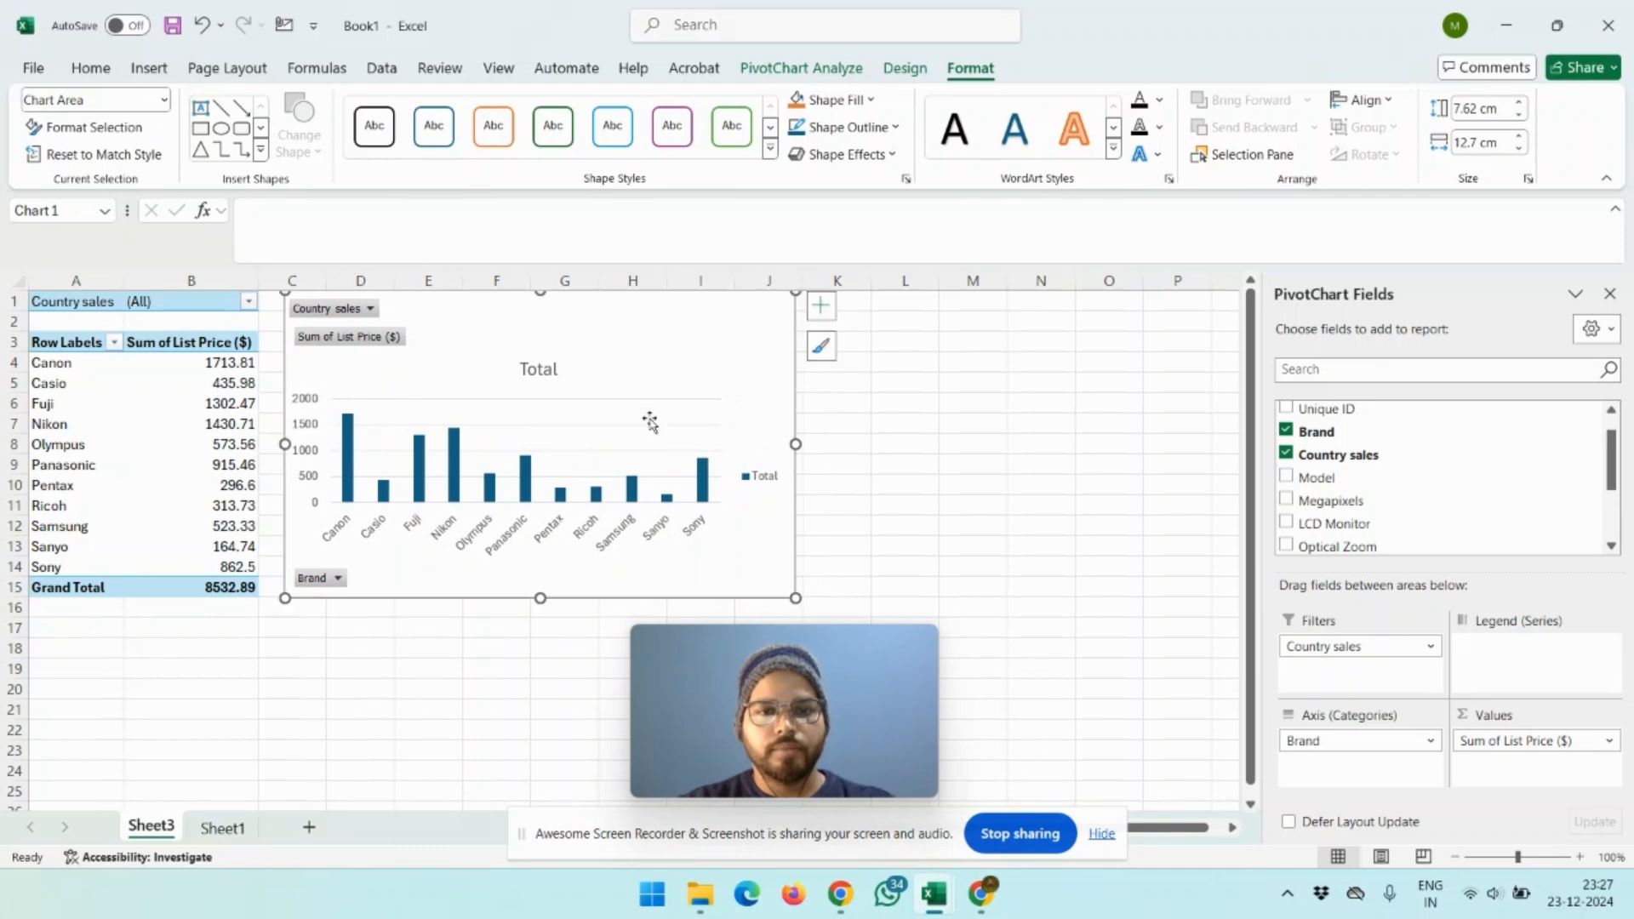
{"action": "left_click_drag", "start_coordinate": [832, 661], "coordinate": [1130, 681]}
{"action": "left_click", "coordinate": [567, 446]}
{"action": "left_click_drag", "start_coordinate": [569, 328], "coordinate": [522, 318]}
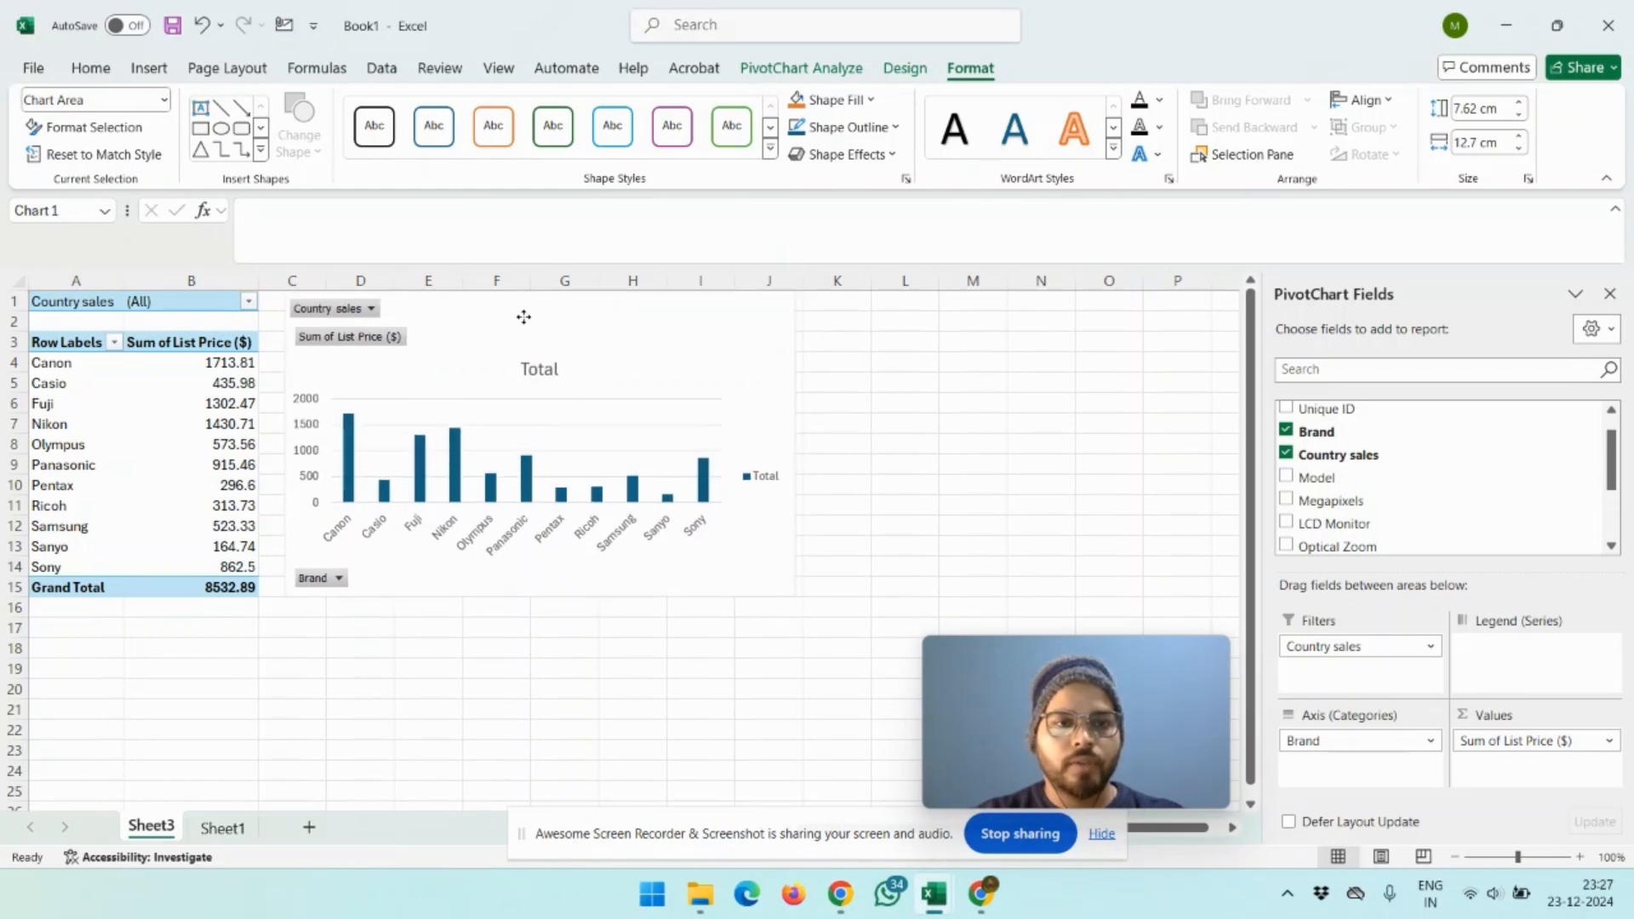
Step: Filter the PivotChart's Country sales field to South Korea only
{"action": "left_click", "coordinate": [372, 310]}
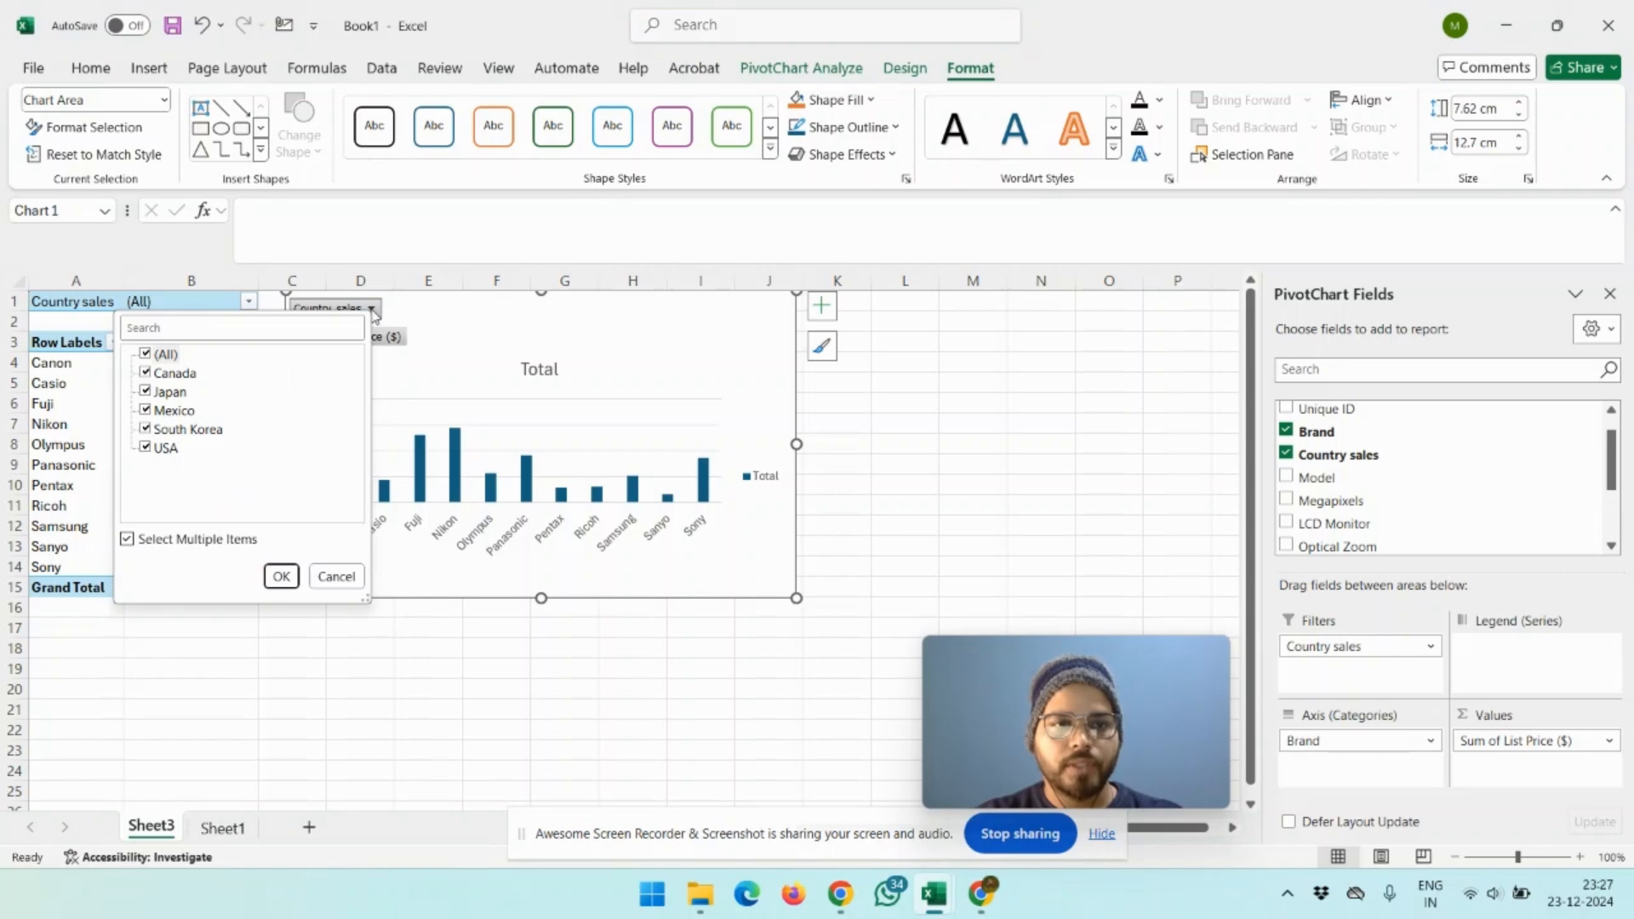
{"action": "left_click", "coordinate": [149, 355]}
{"action": "left_click", "coordinate": [144, 430]}
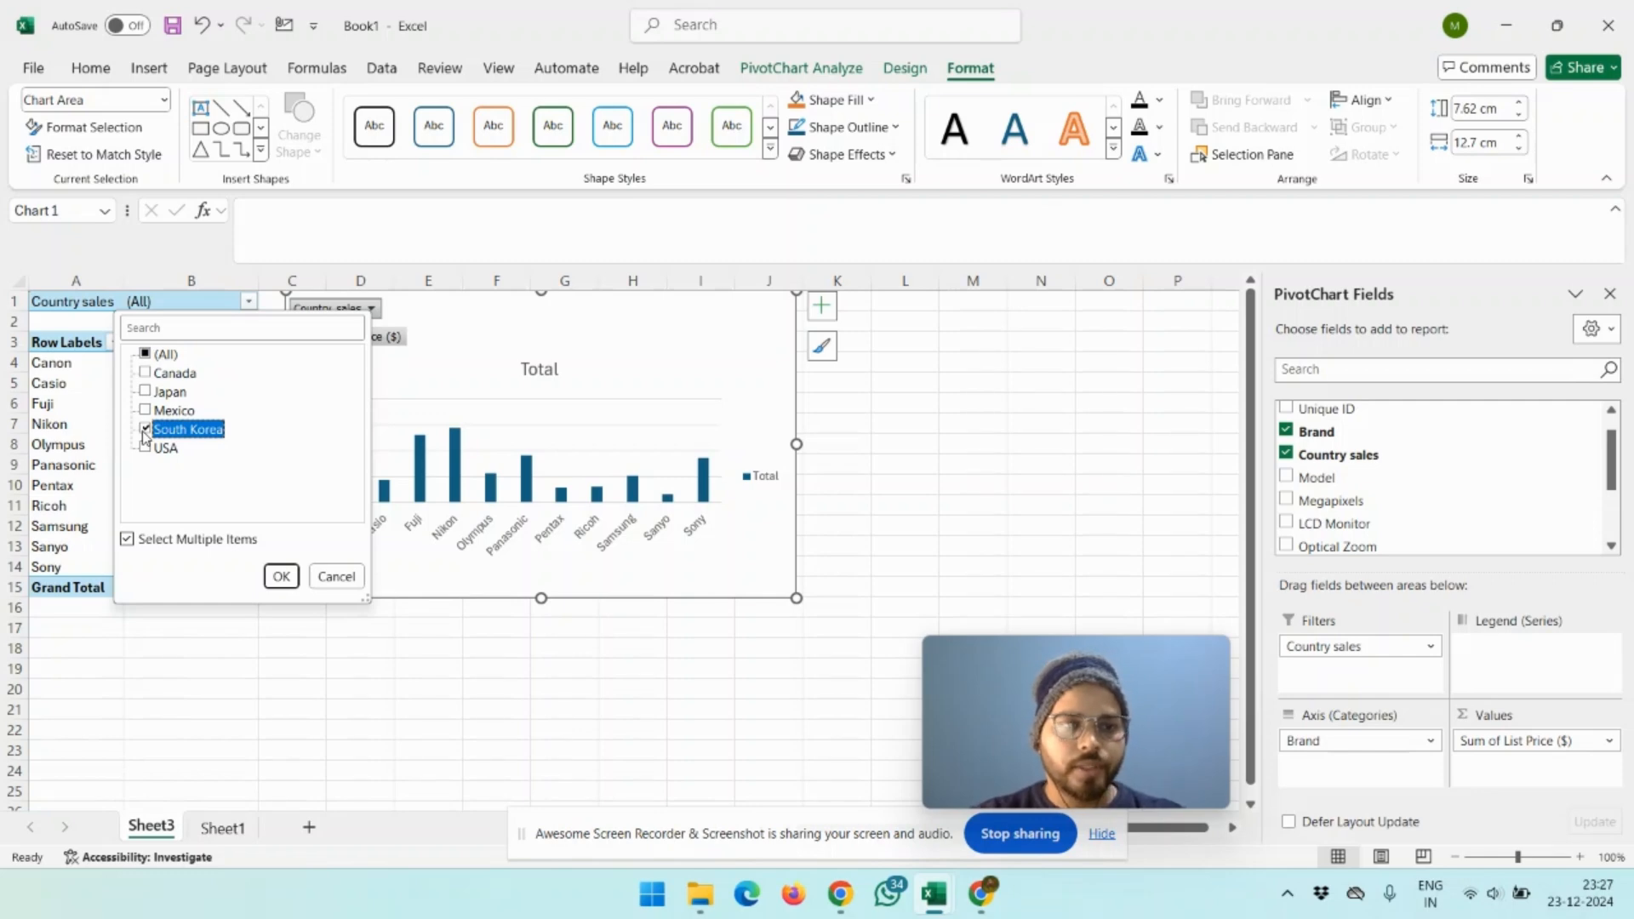
{"action": "left_click", "coordinate": [281, 576]}
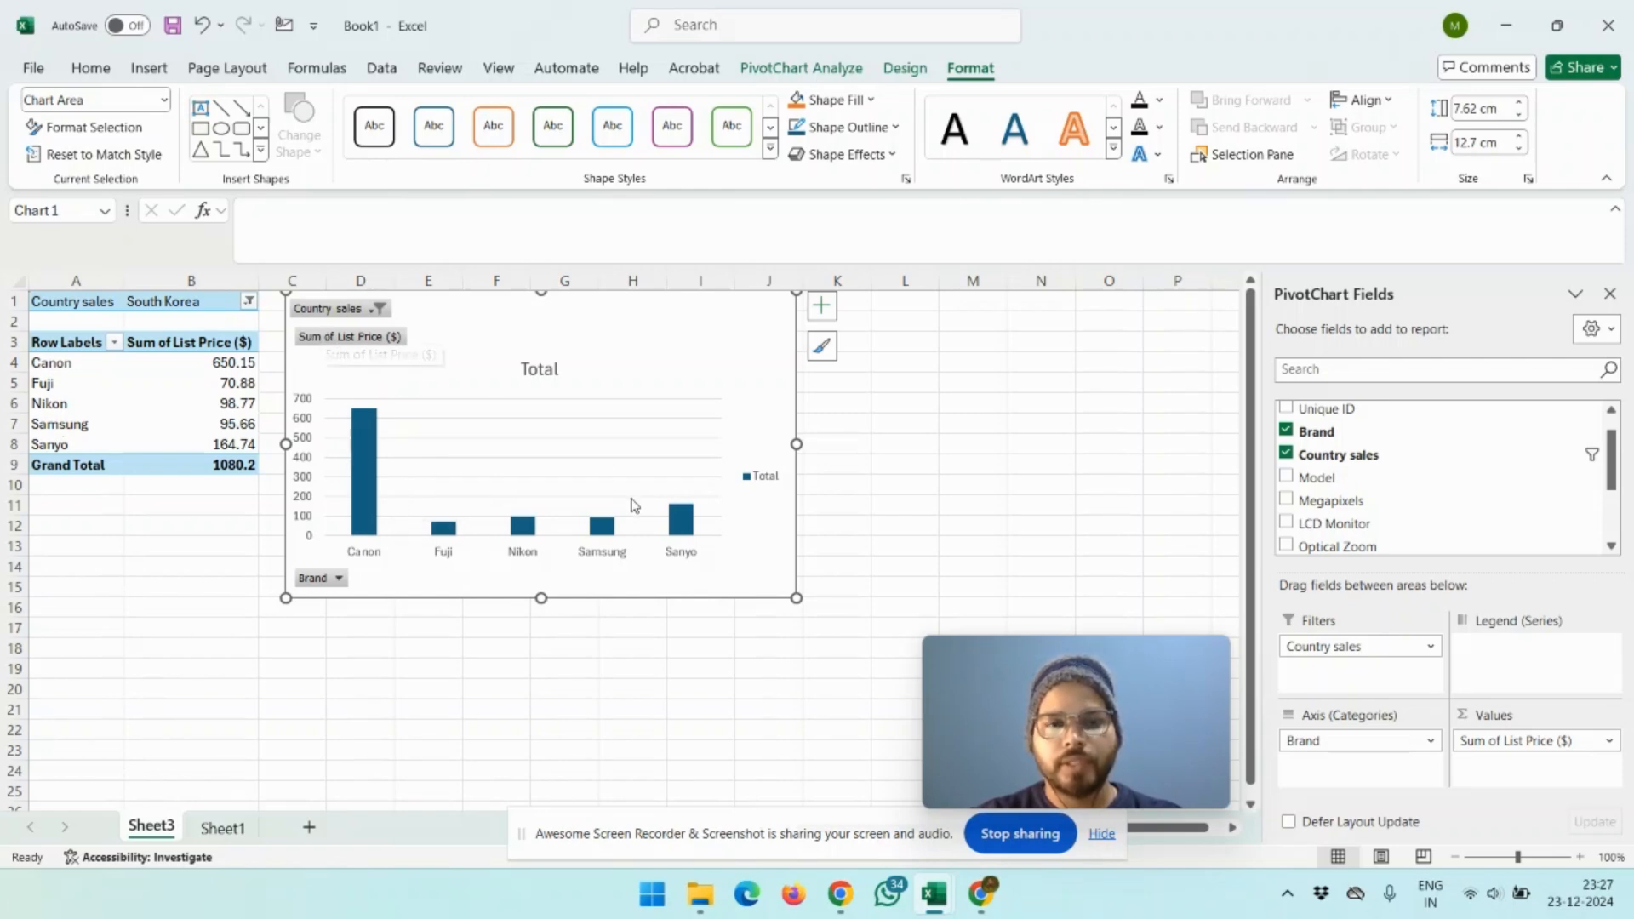
Step: Add USA alongside South Korea in the PivotChart's Country sales filter
{"action": "left_click", "coordinate": [356, 310]}
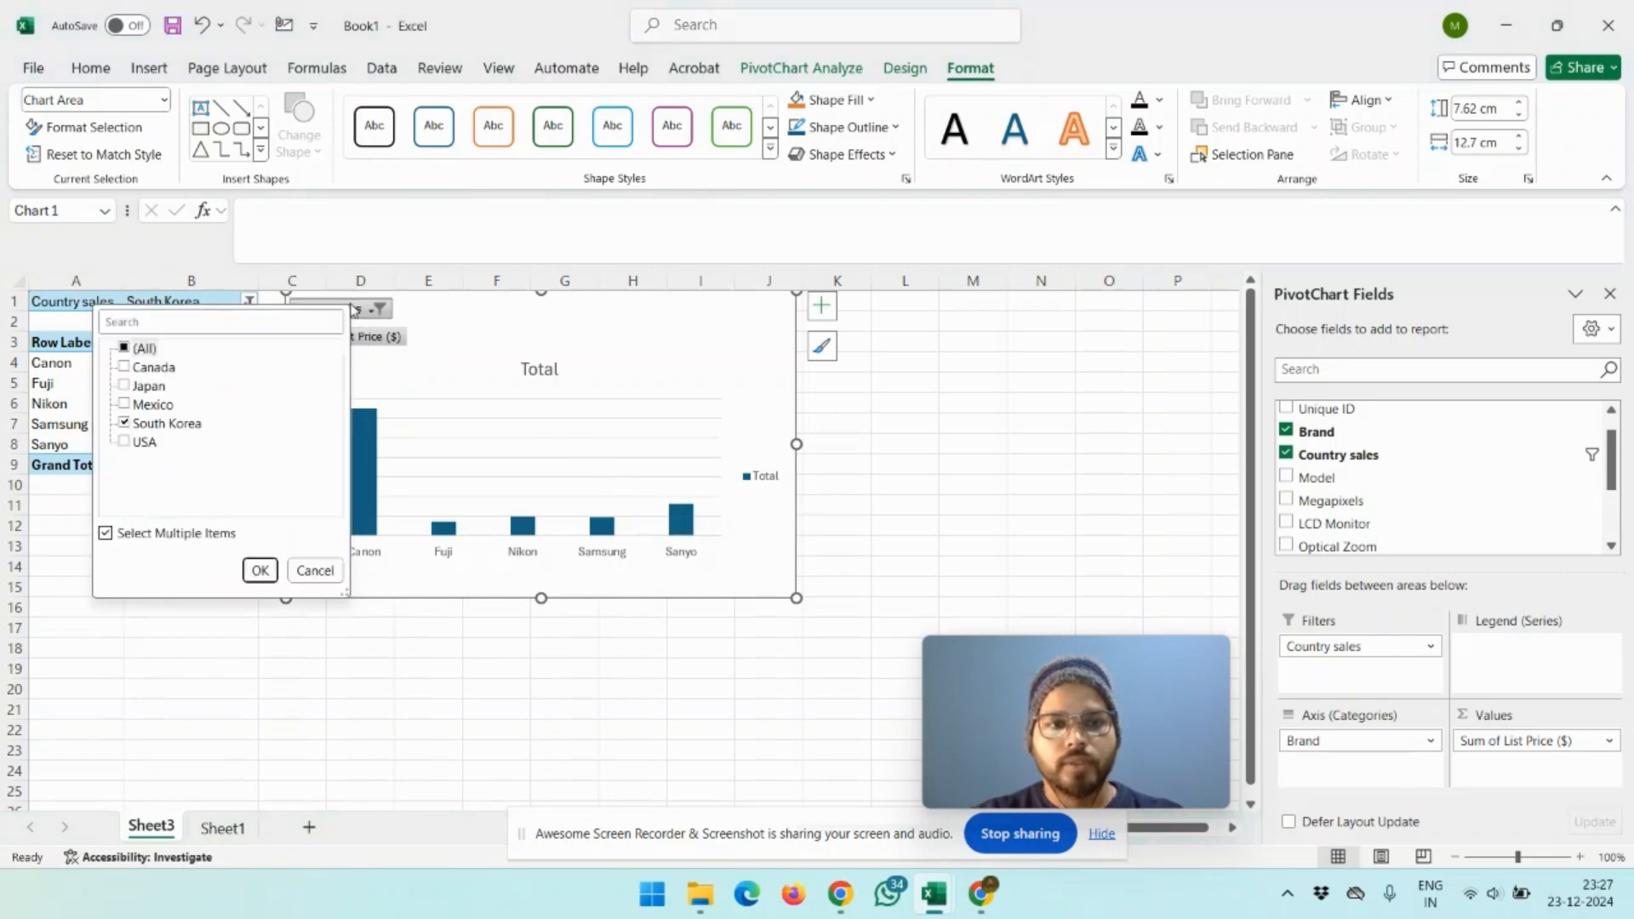
{"action": "left_click", "coordinate": [146, 349]}
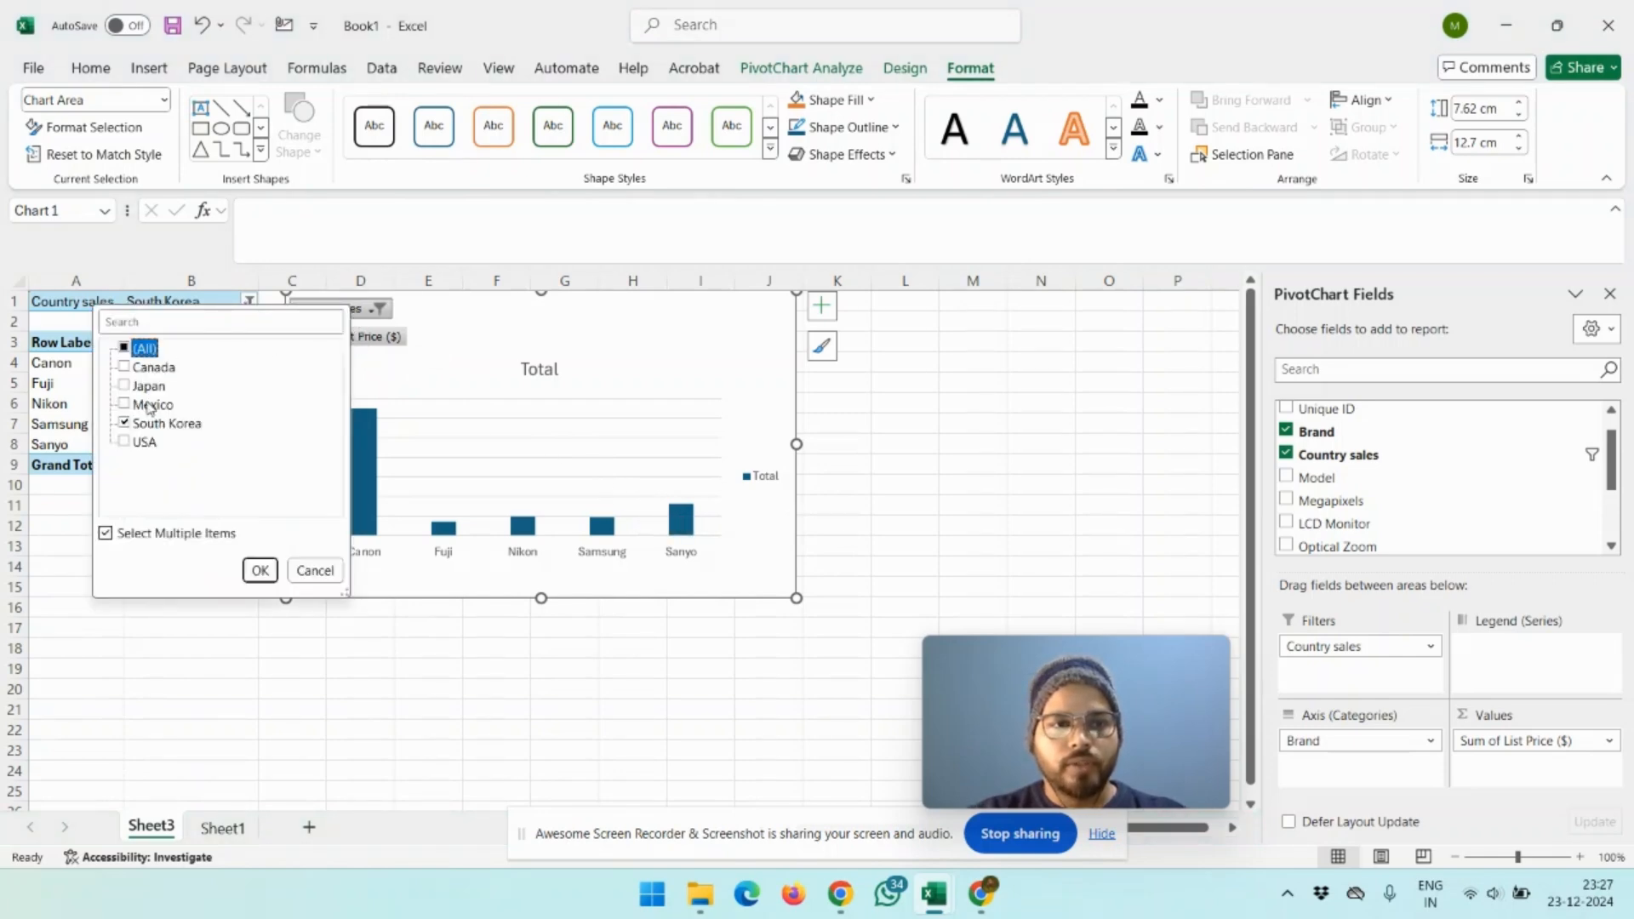
{"action": "left_click", "coordinate": [142, 444]}
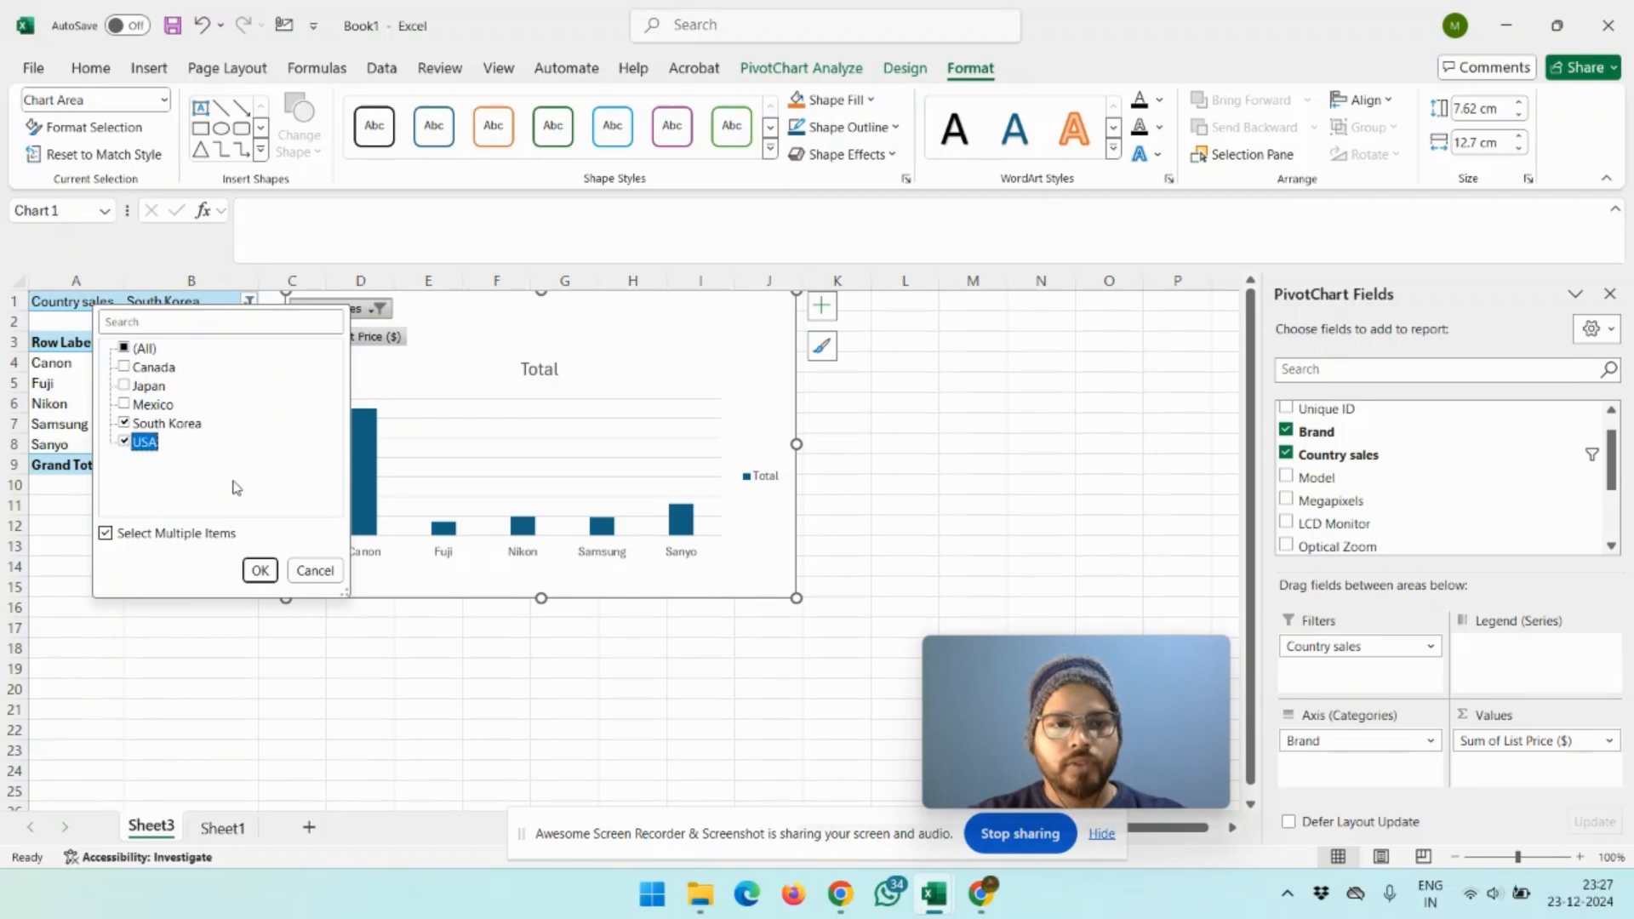
{"action": "left_click", "coordinate": [260, 572]}
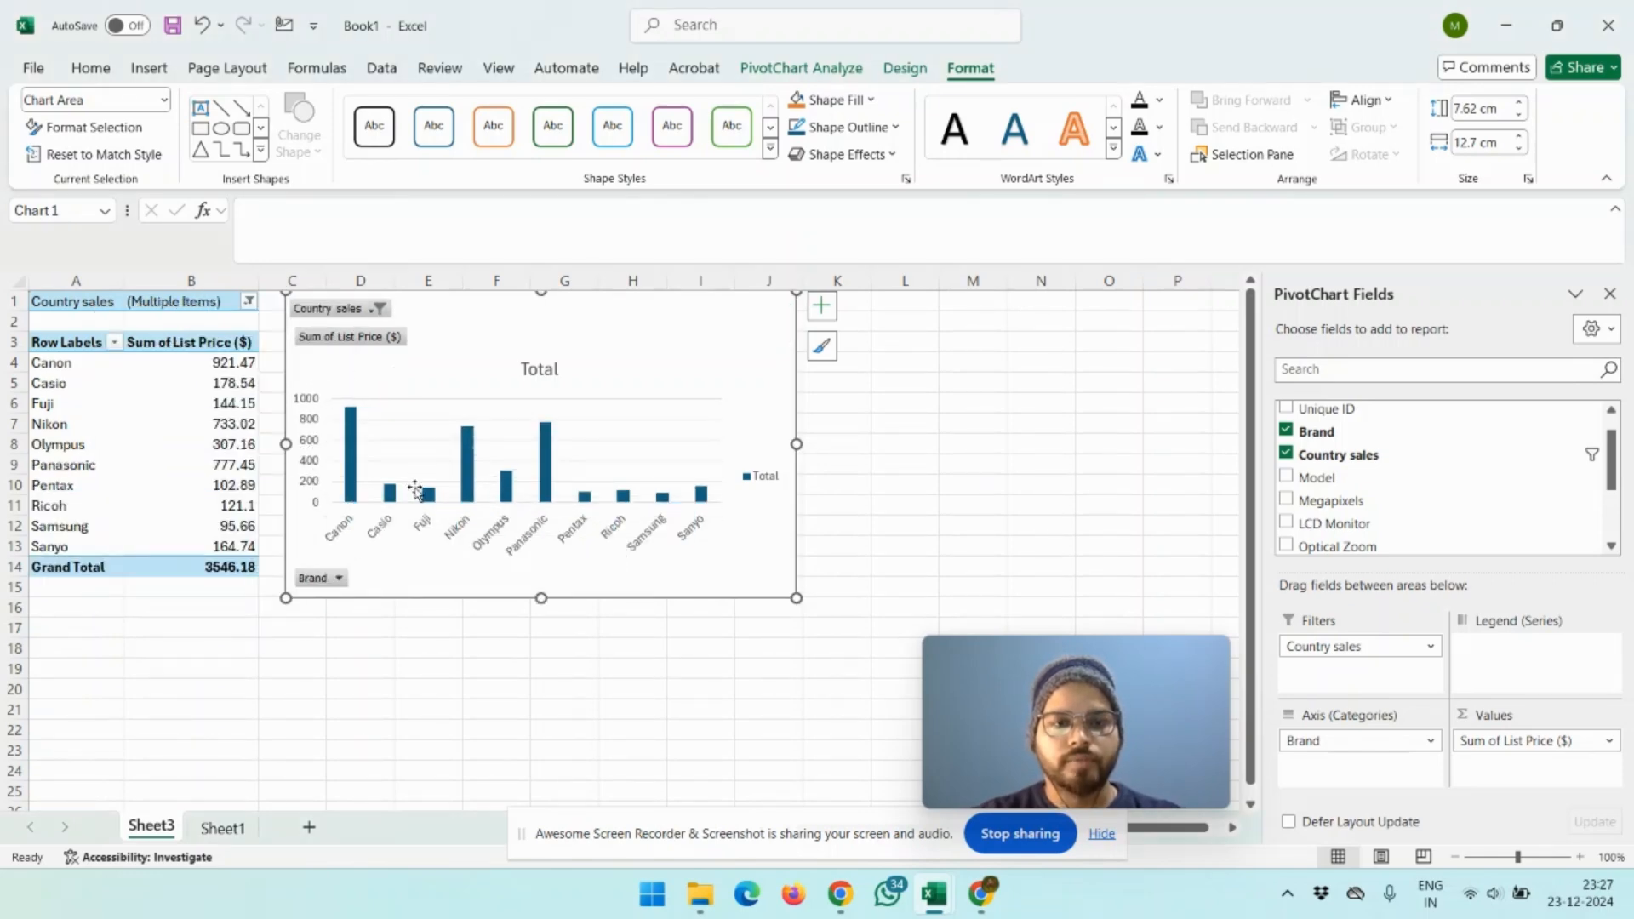
Step: Filter the PivotChart's Brand field to Canon only and inspect its list price in the chart and PivotTable
{"action": "mouse_move", "coordinate": [387, 497]}
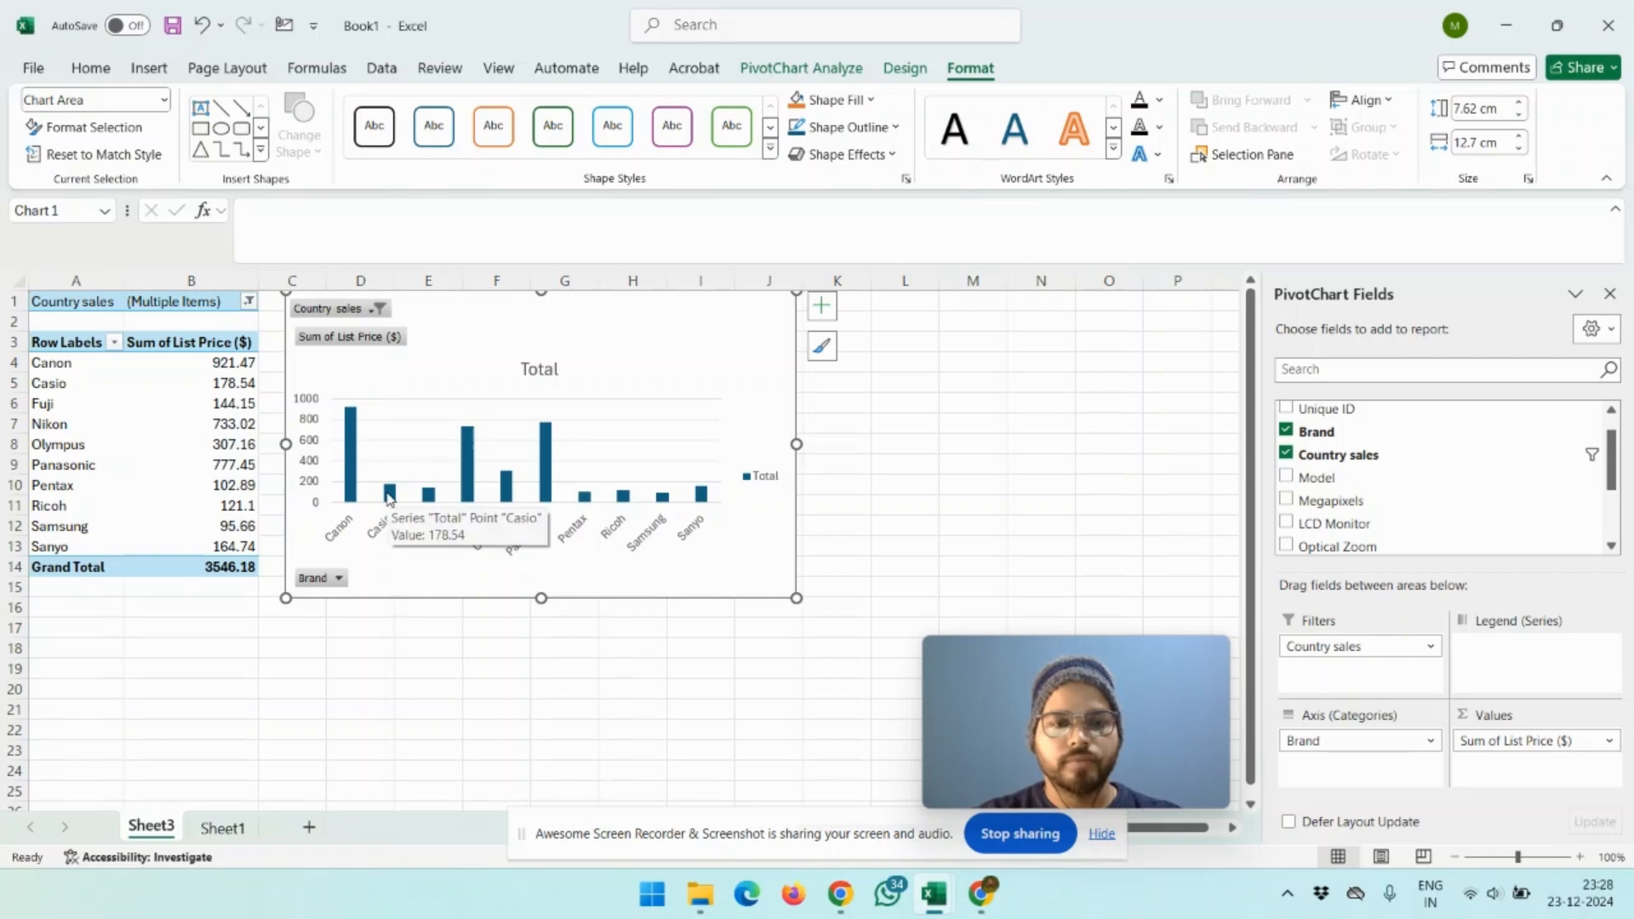
{"action": "left_click", "coordinate": [328, 586]}
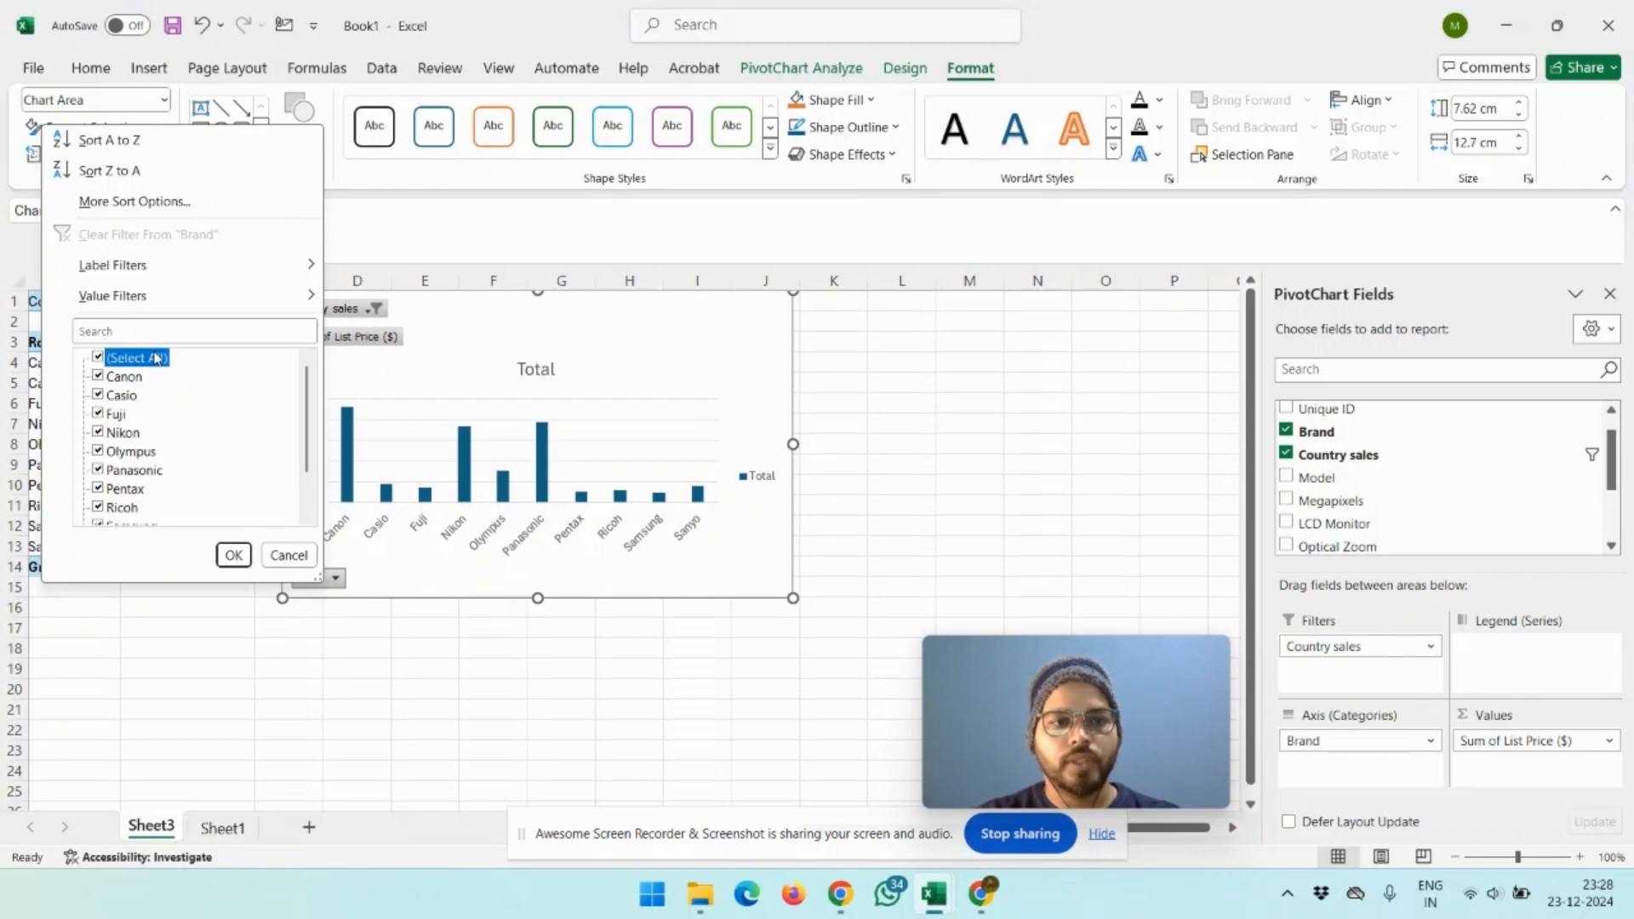
{"action": "left_click", "coordinate": [99, 357]}
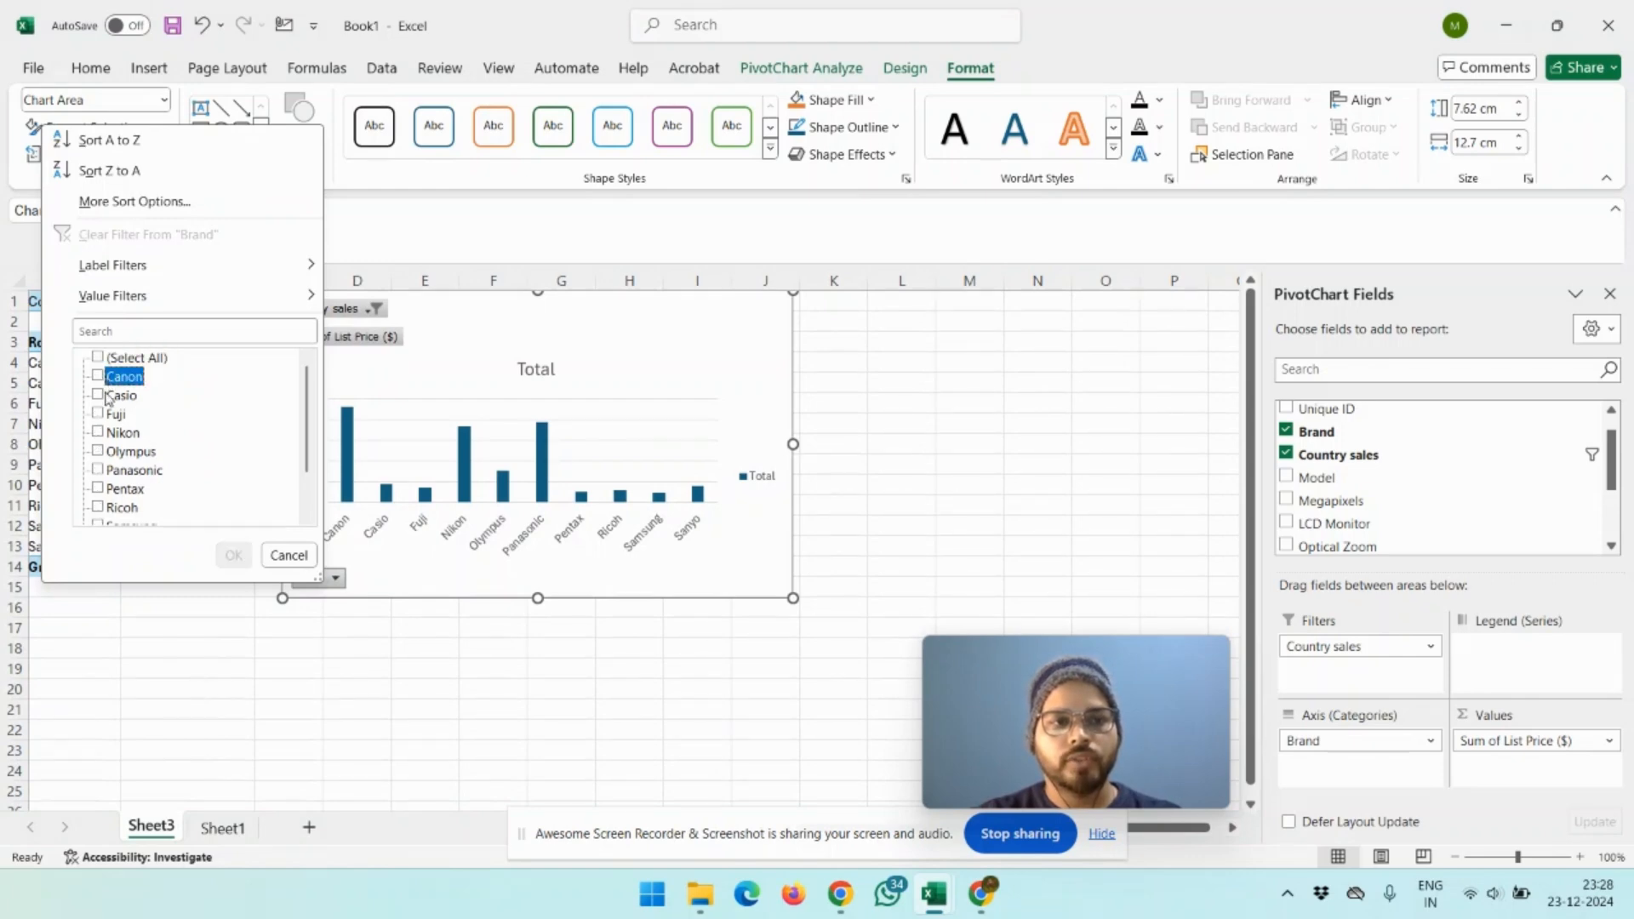
{"action": "left_click", "coordinate": [99, 377]}
{"action": "left_click", "coordinate": [233, 557]}
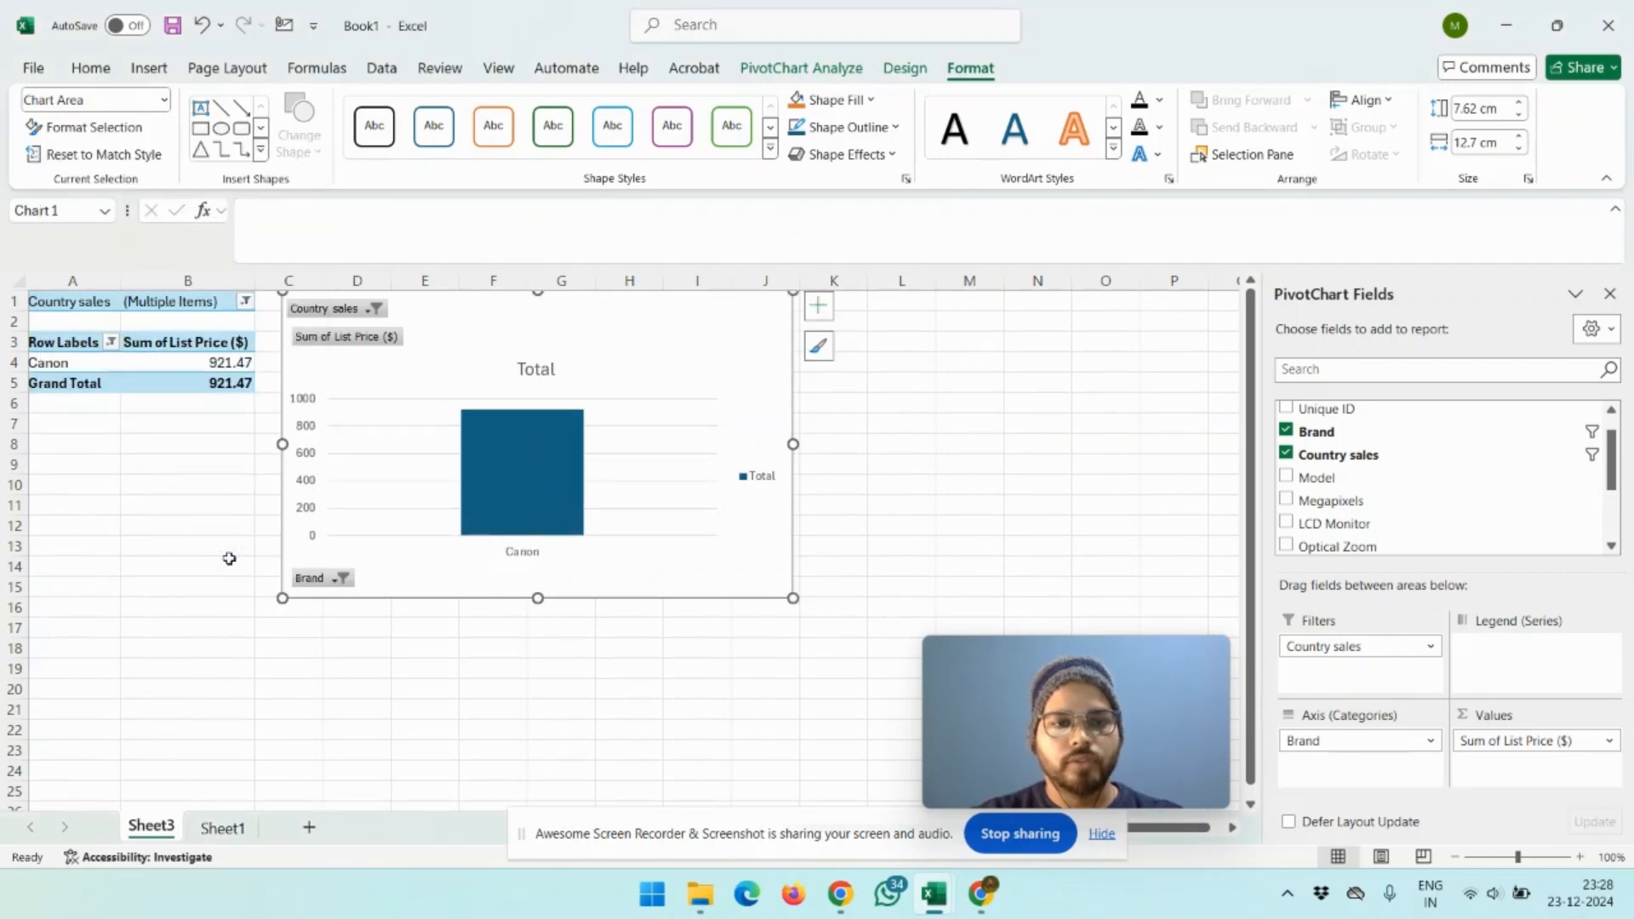
{"action": "mouse_move", "coordinate": [481, 462]}
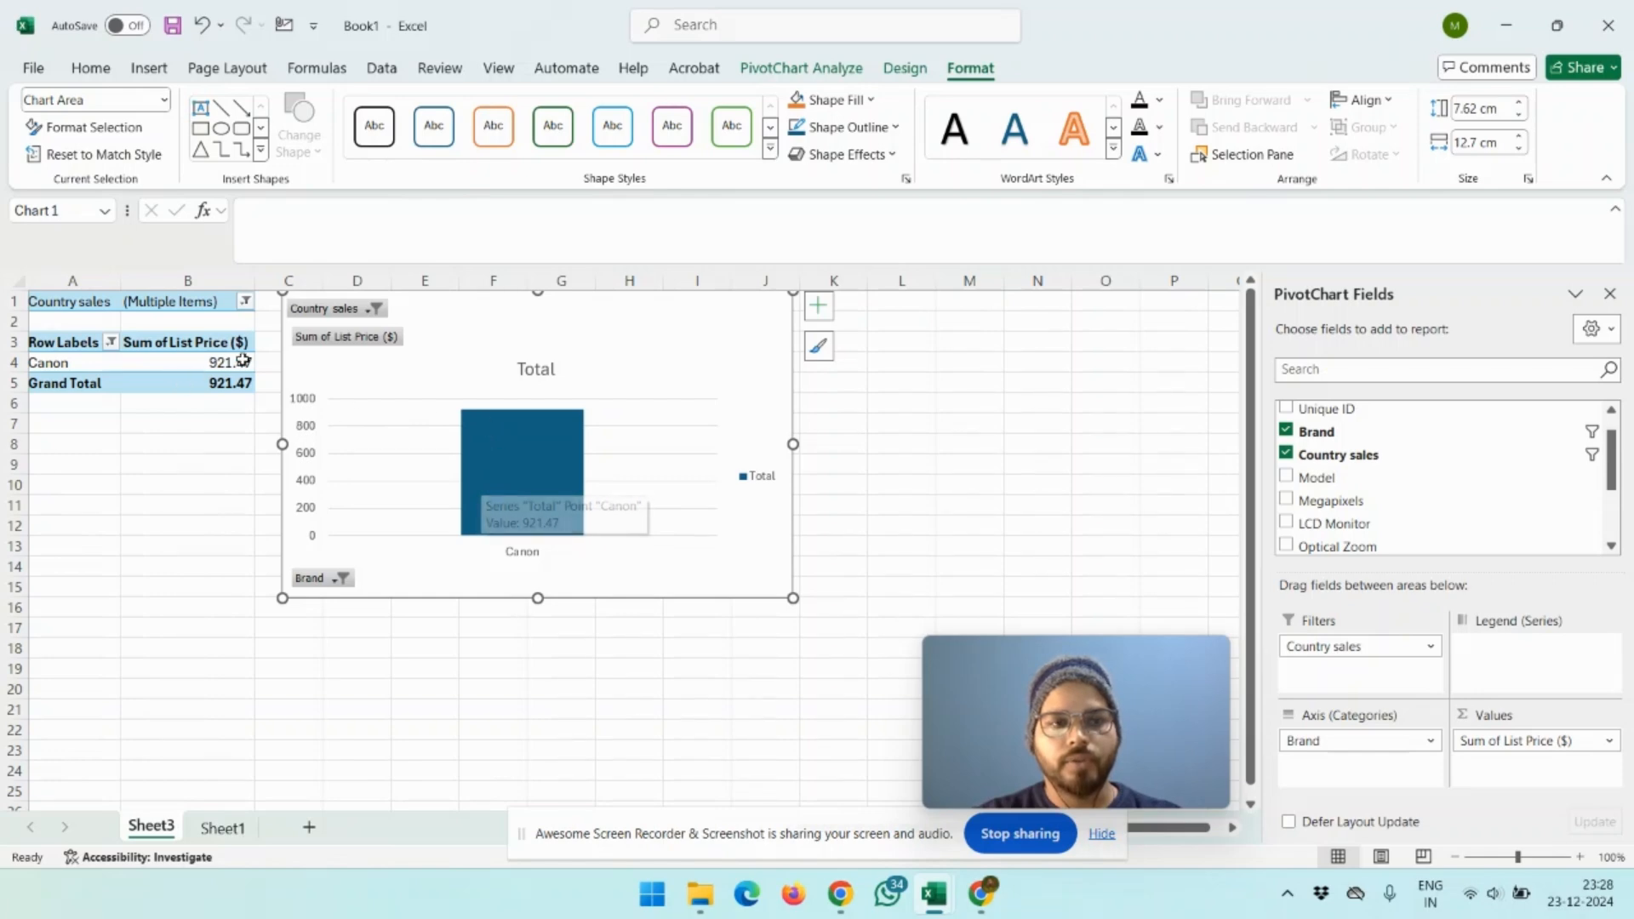
{"action": "mouse_move", "coordinate": [243, 359]}
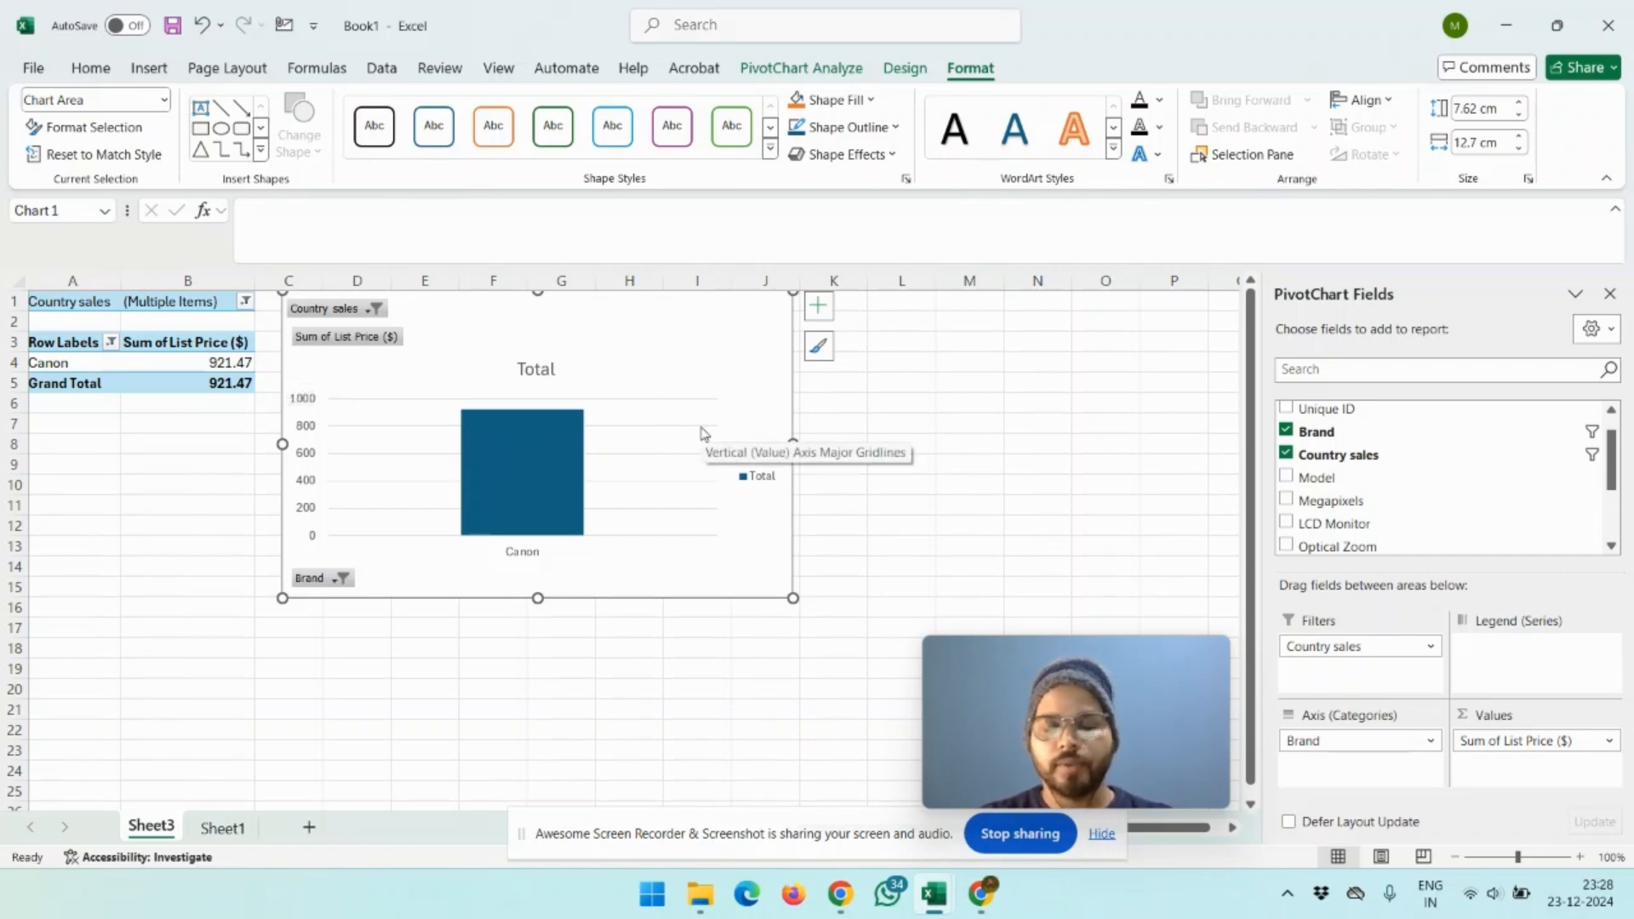
Step: Reset the PivotTable's Country sales filter to include all countries
{"action": "left_click", "coordinate": [245, 302]}
{"action": "left_click", "coordinate": [58, 359]}
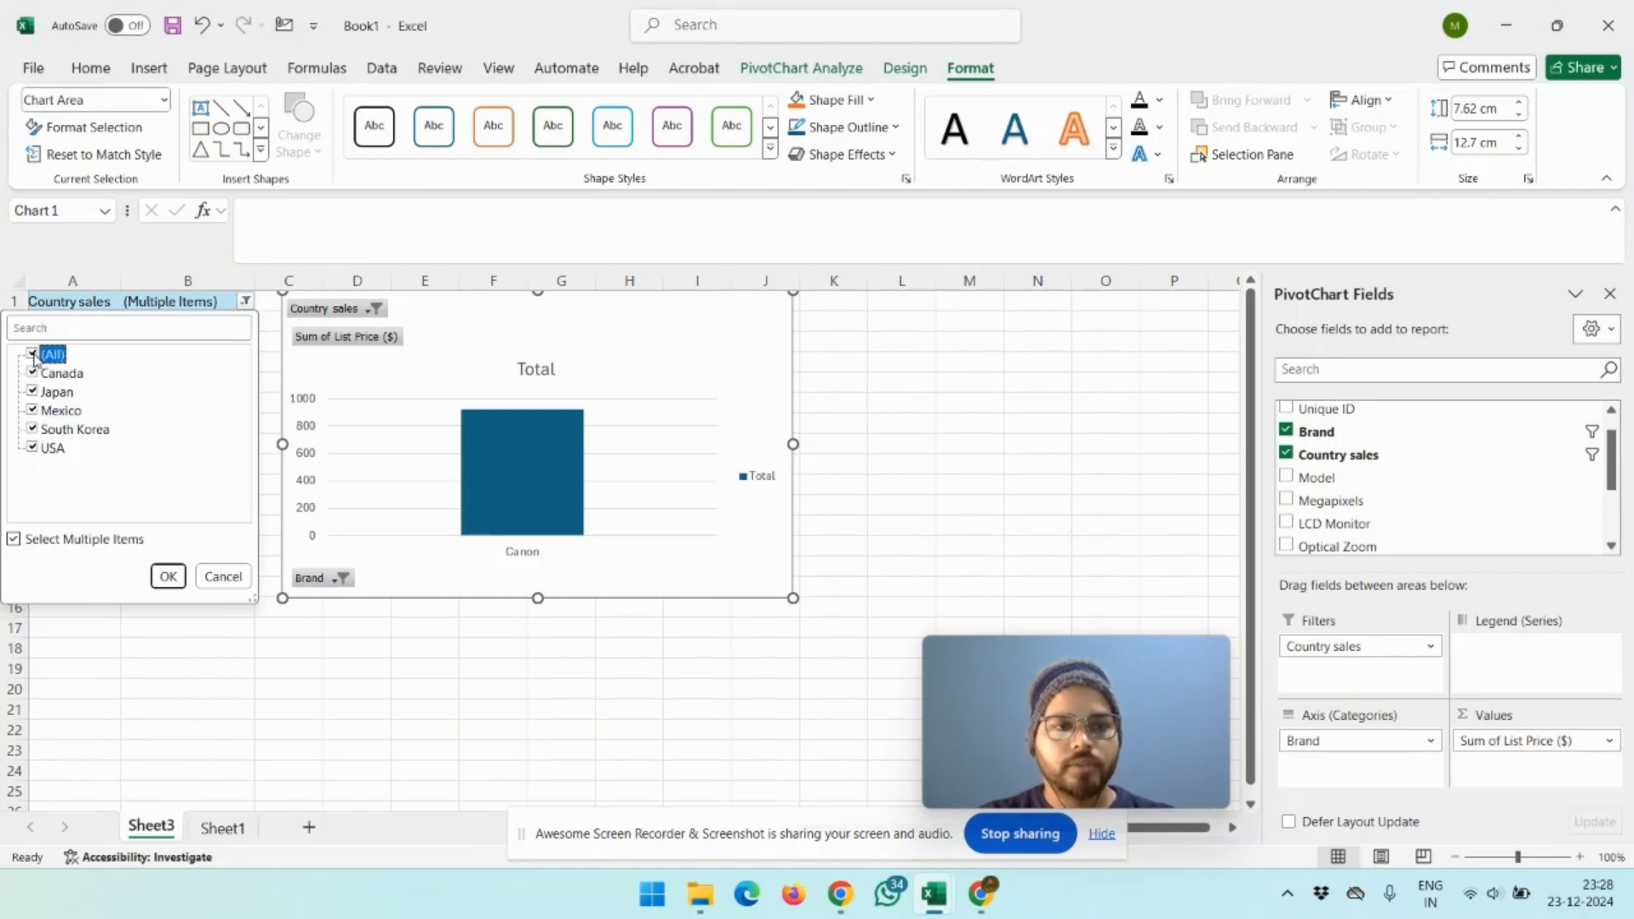
{"action": "left_click", "coordinate": [168, 576]}
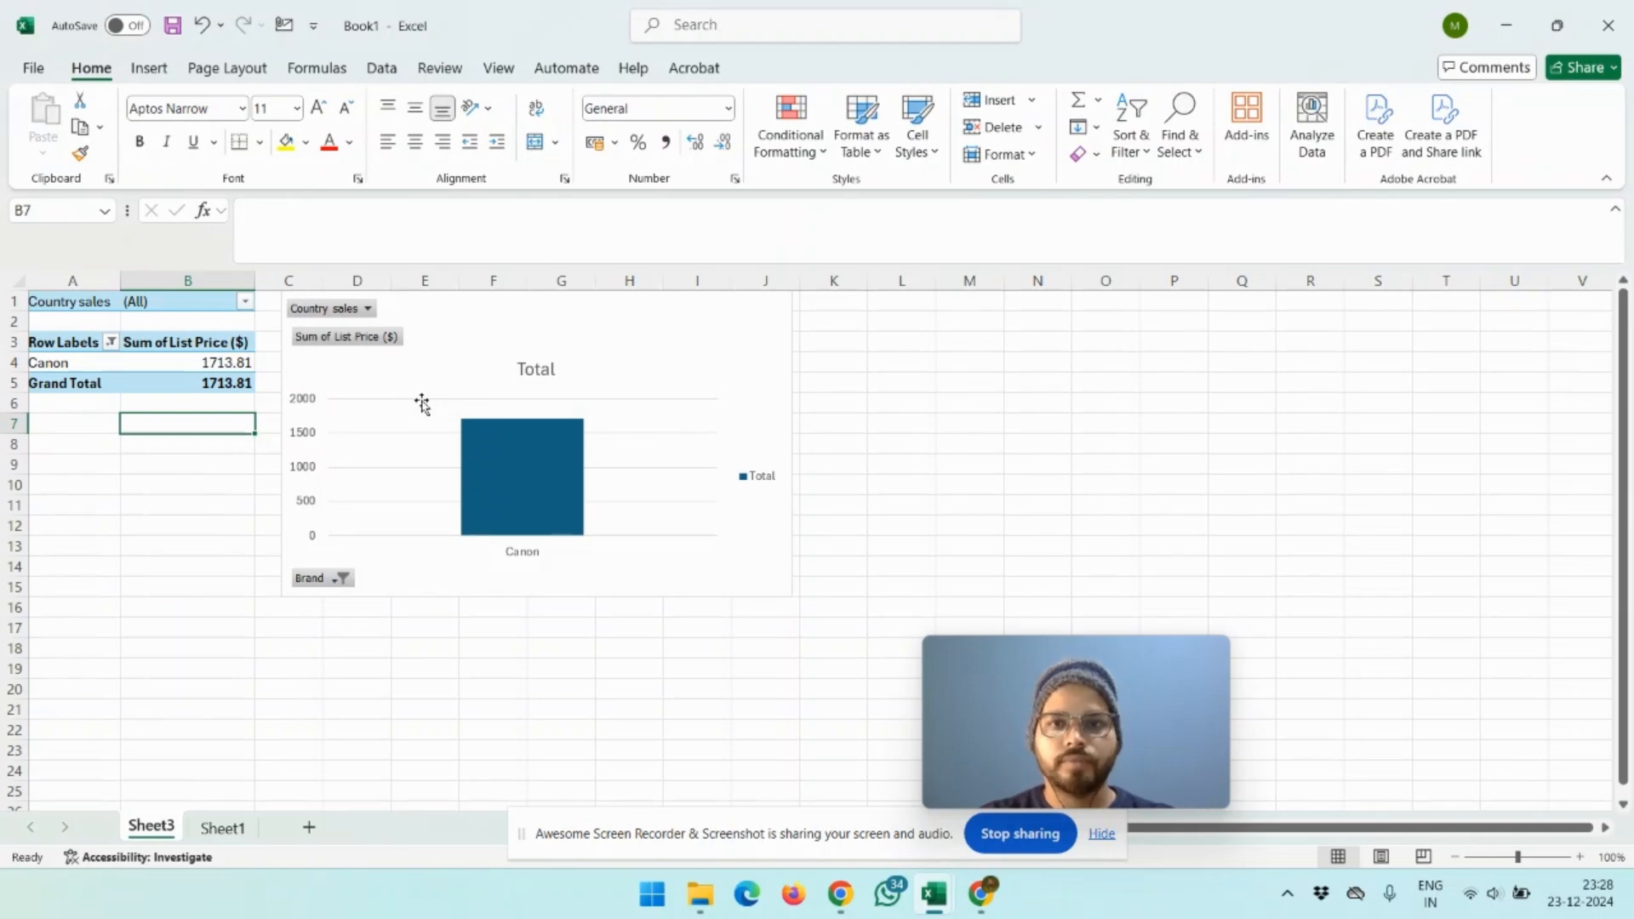
Step: Insert a Quantity slicer for the PivotTable and place it below the table, starting around row 7
{"action": "left_click", "coordinate": [389, 428]}
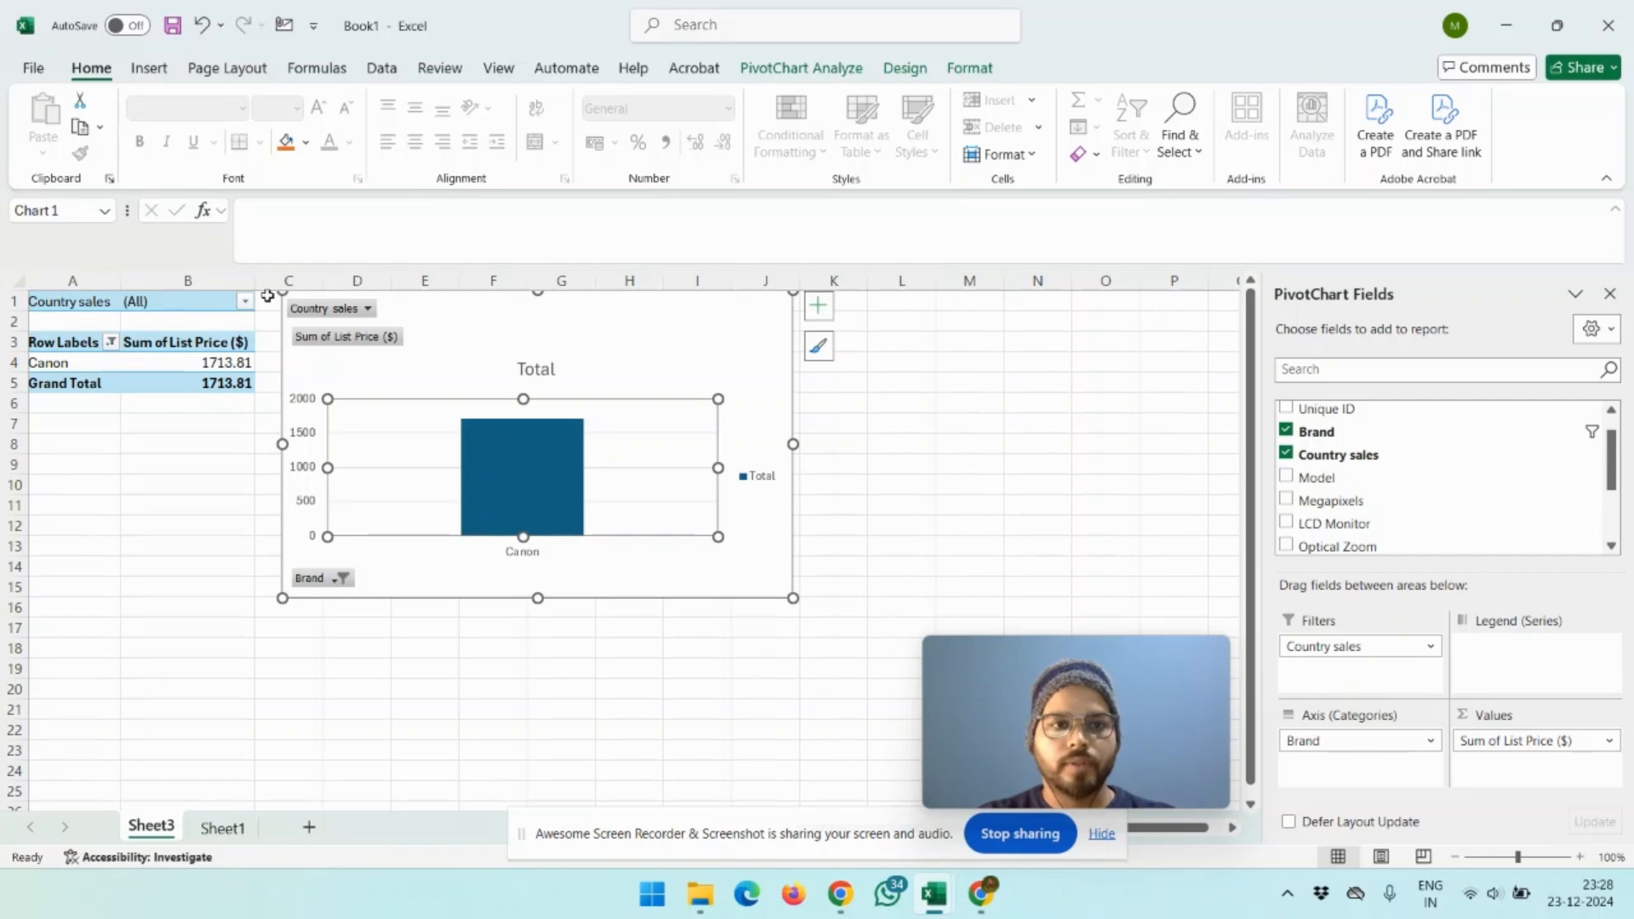
{"action": "left_click", "coordinate": [217, 319]}
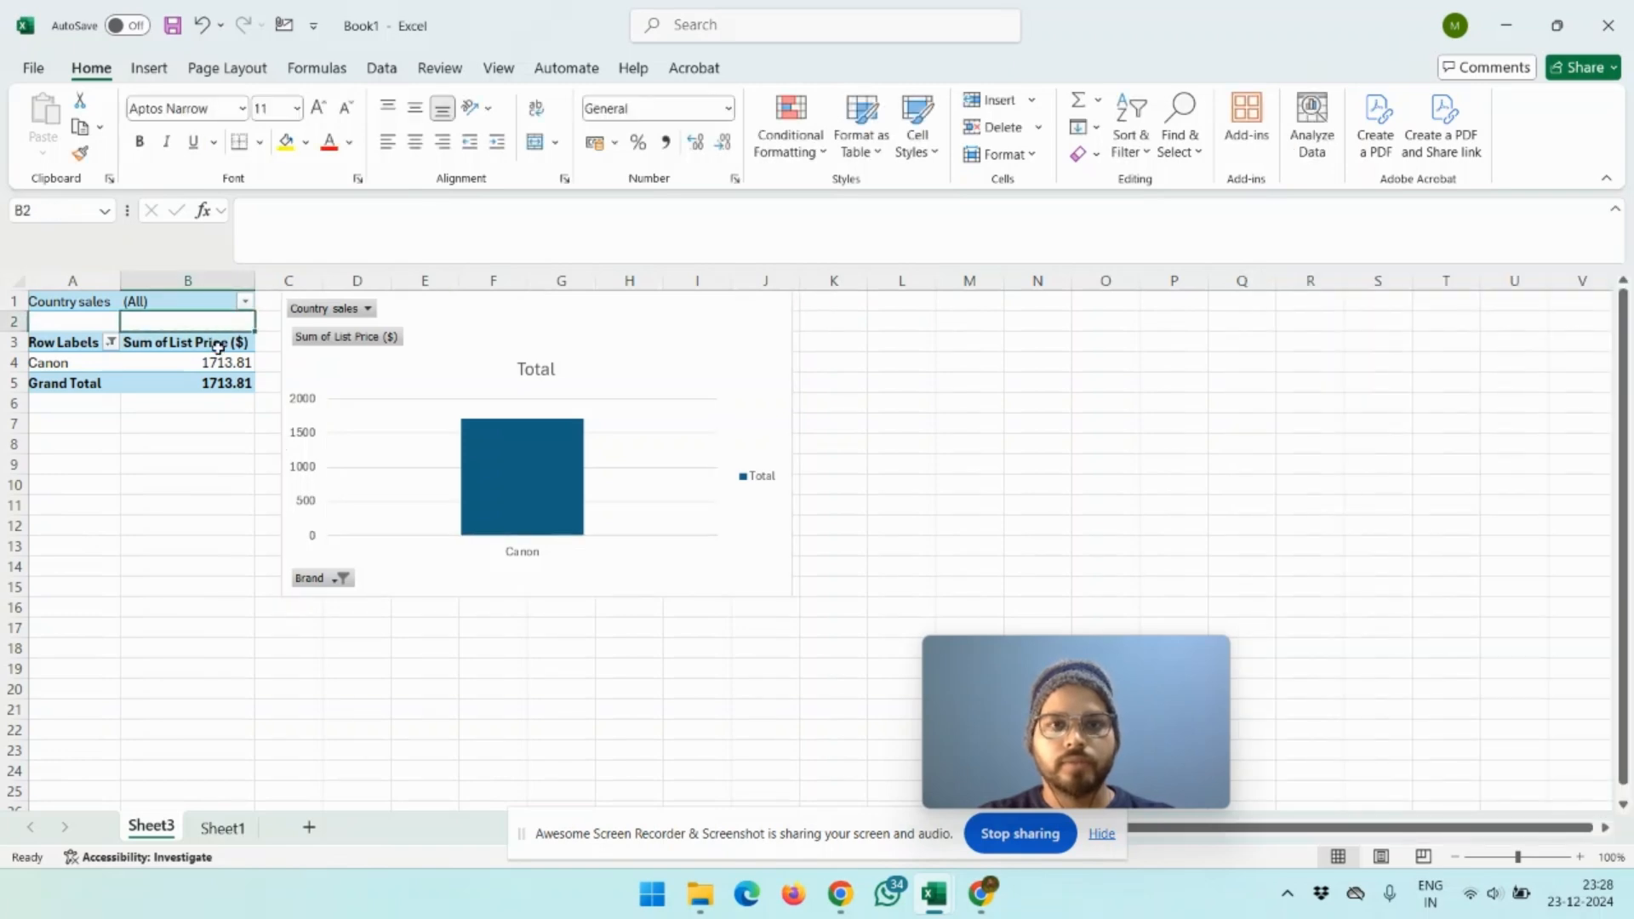
{"action": "left_click", "coordinate": [217, 342]}
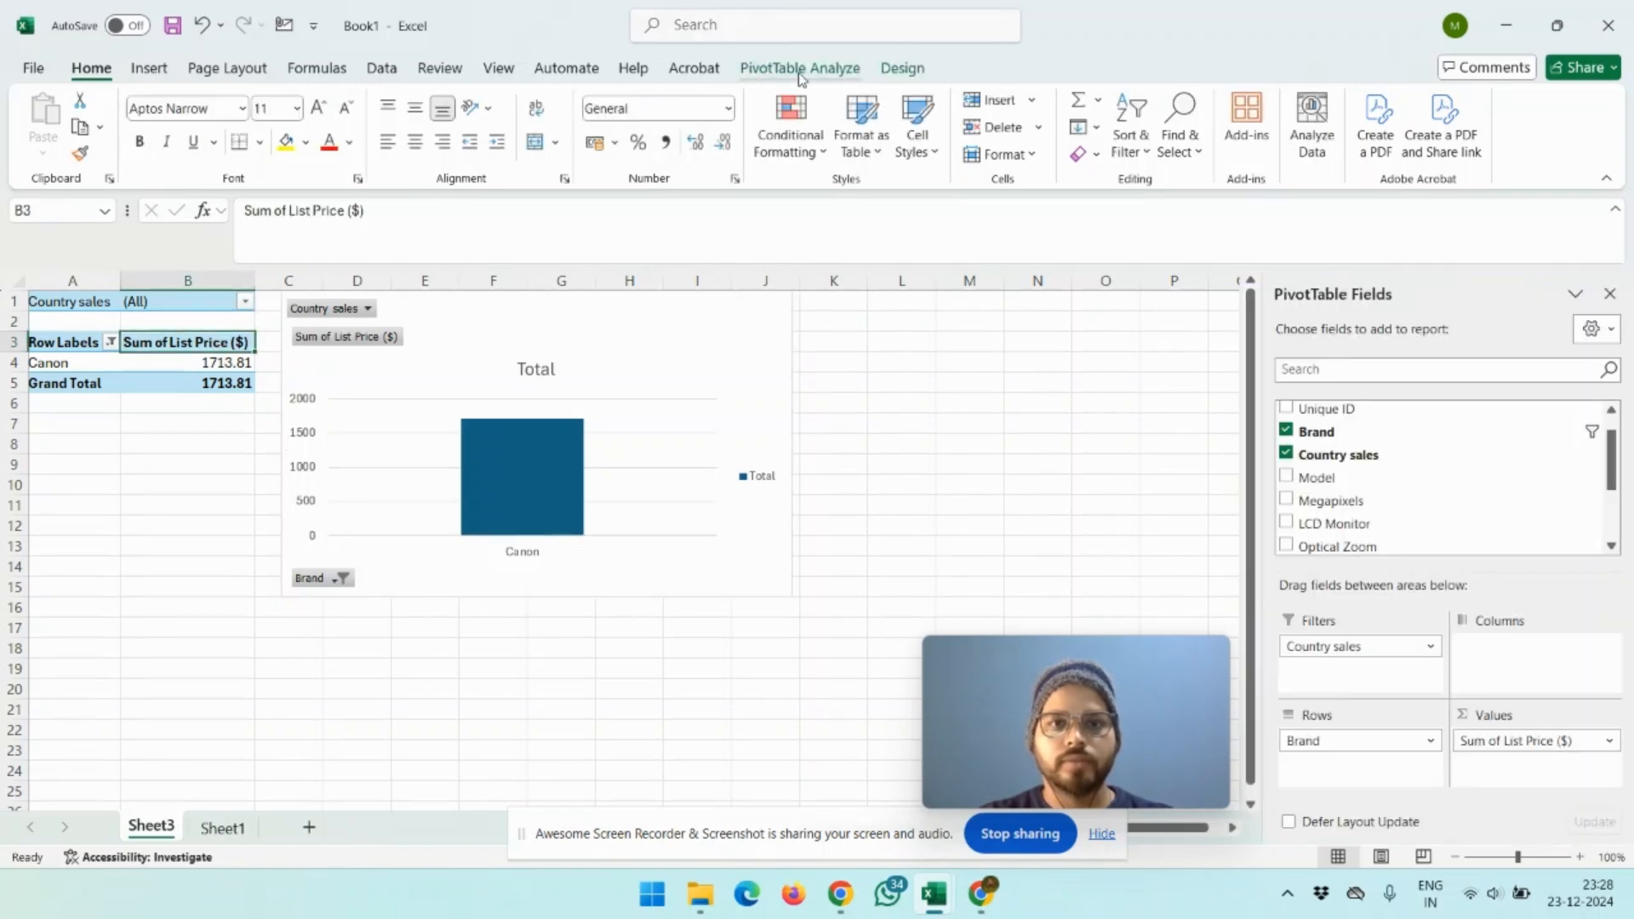
{"action": "left_click", "coordinate": [800, 68]}
{"action": "left_click", "coordinate": [506, 151]}
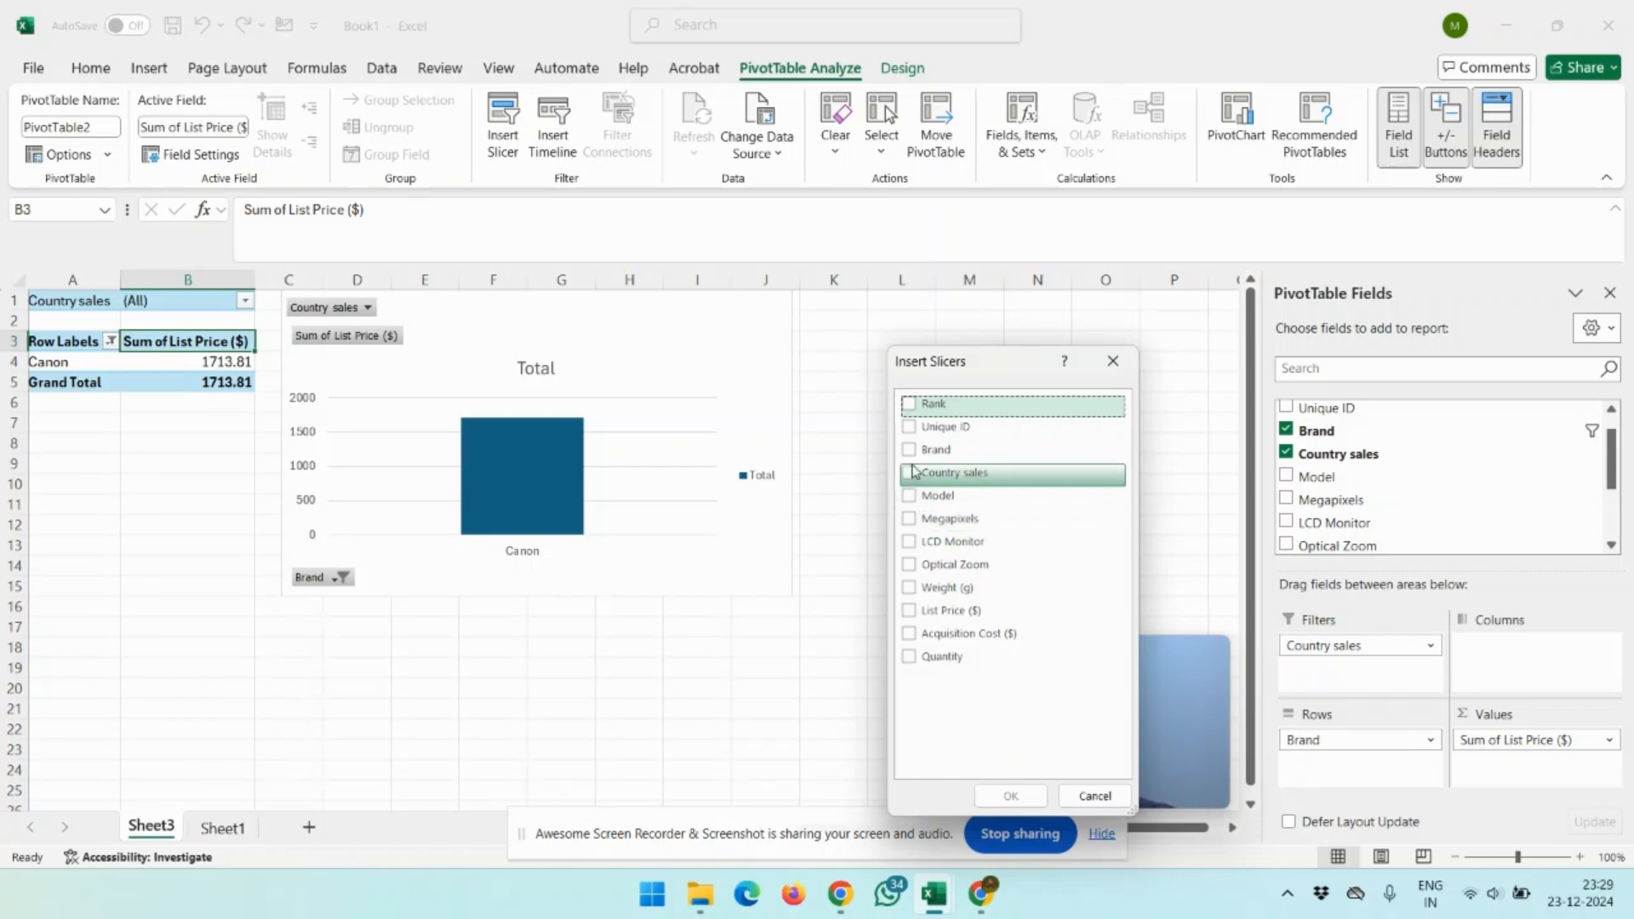
{"action": "left_click", "coordinate": [912, 658]}
{"action": "left_click", "coordinate": [1004, 798]}
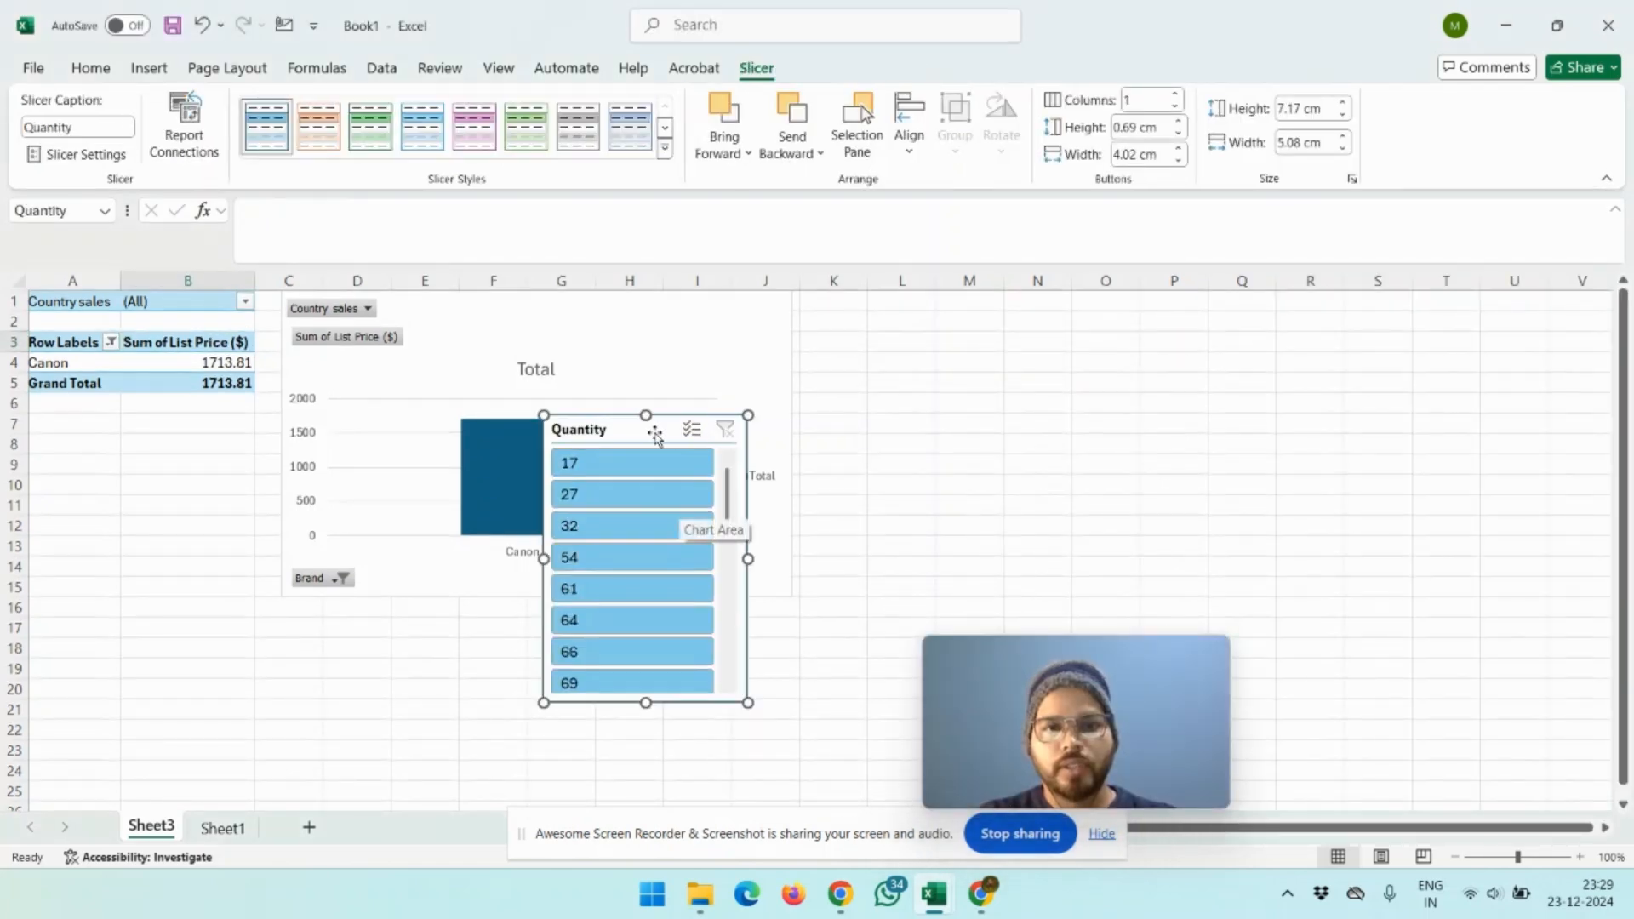
{"action": "left_click_drag", "start_coordinate": [650, 432], "coordinate": [136, 456]}
Step: Filter the PivotTable by quantities 17, 32 and 54 in turn with the Quantity slicer and enable its multi-select
{"action": "left_click", "coordinate": [136, 473]}
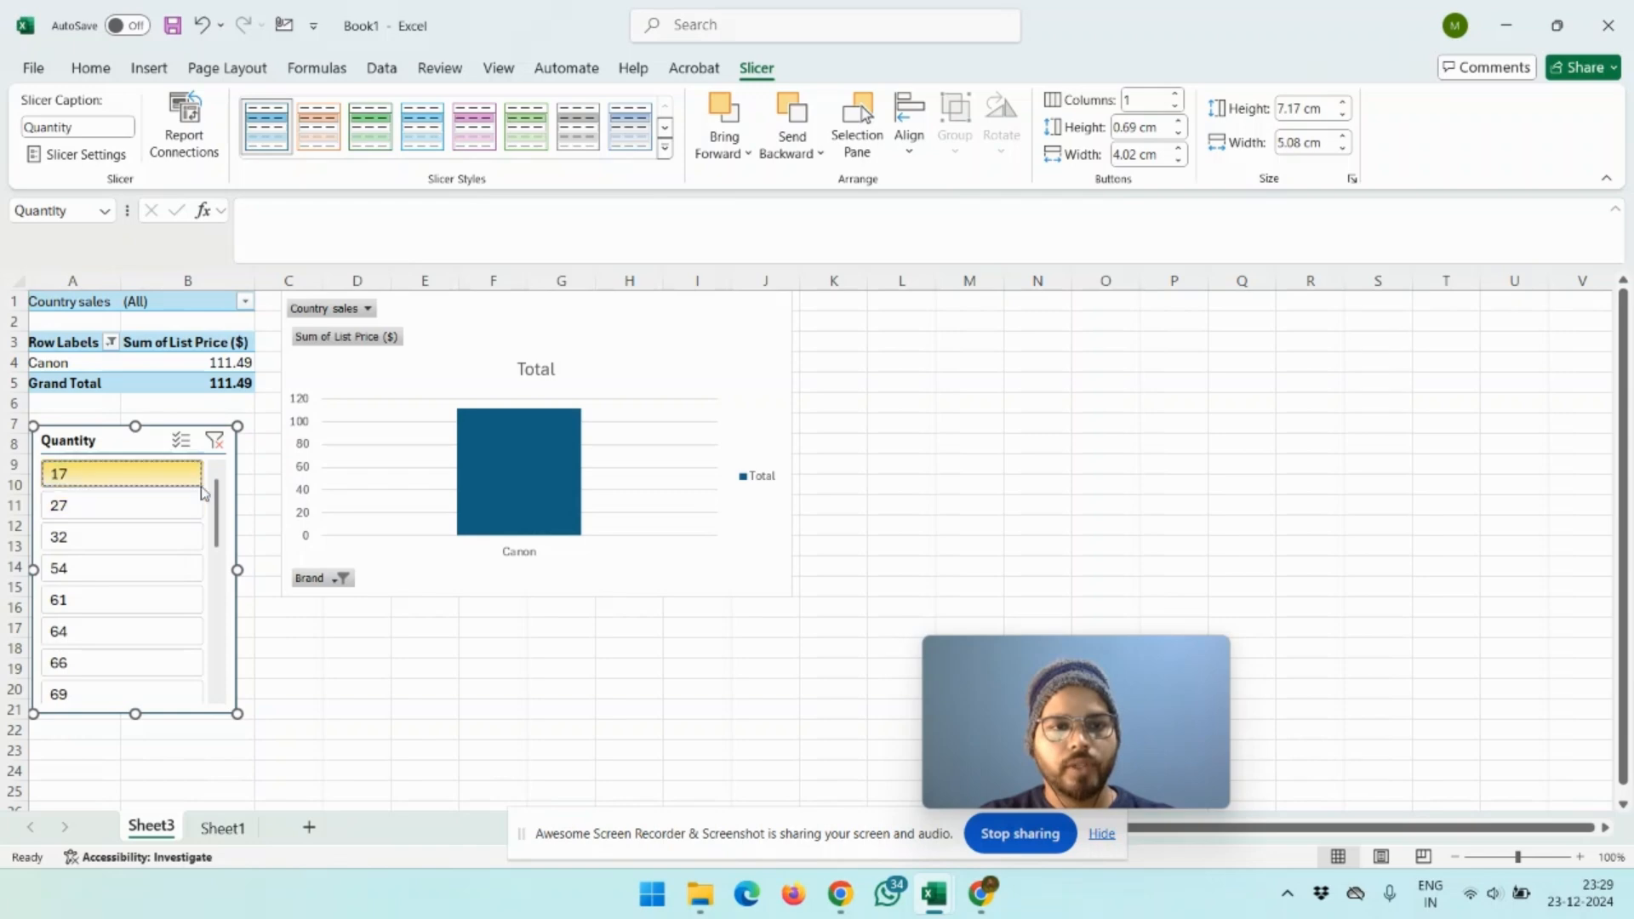
{"action": "left_click", "coordinate": [110, 537]}
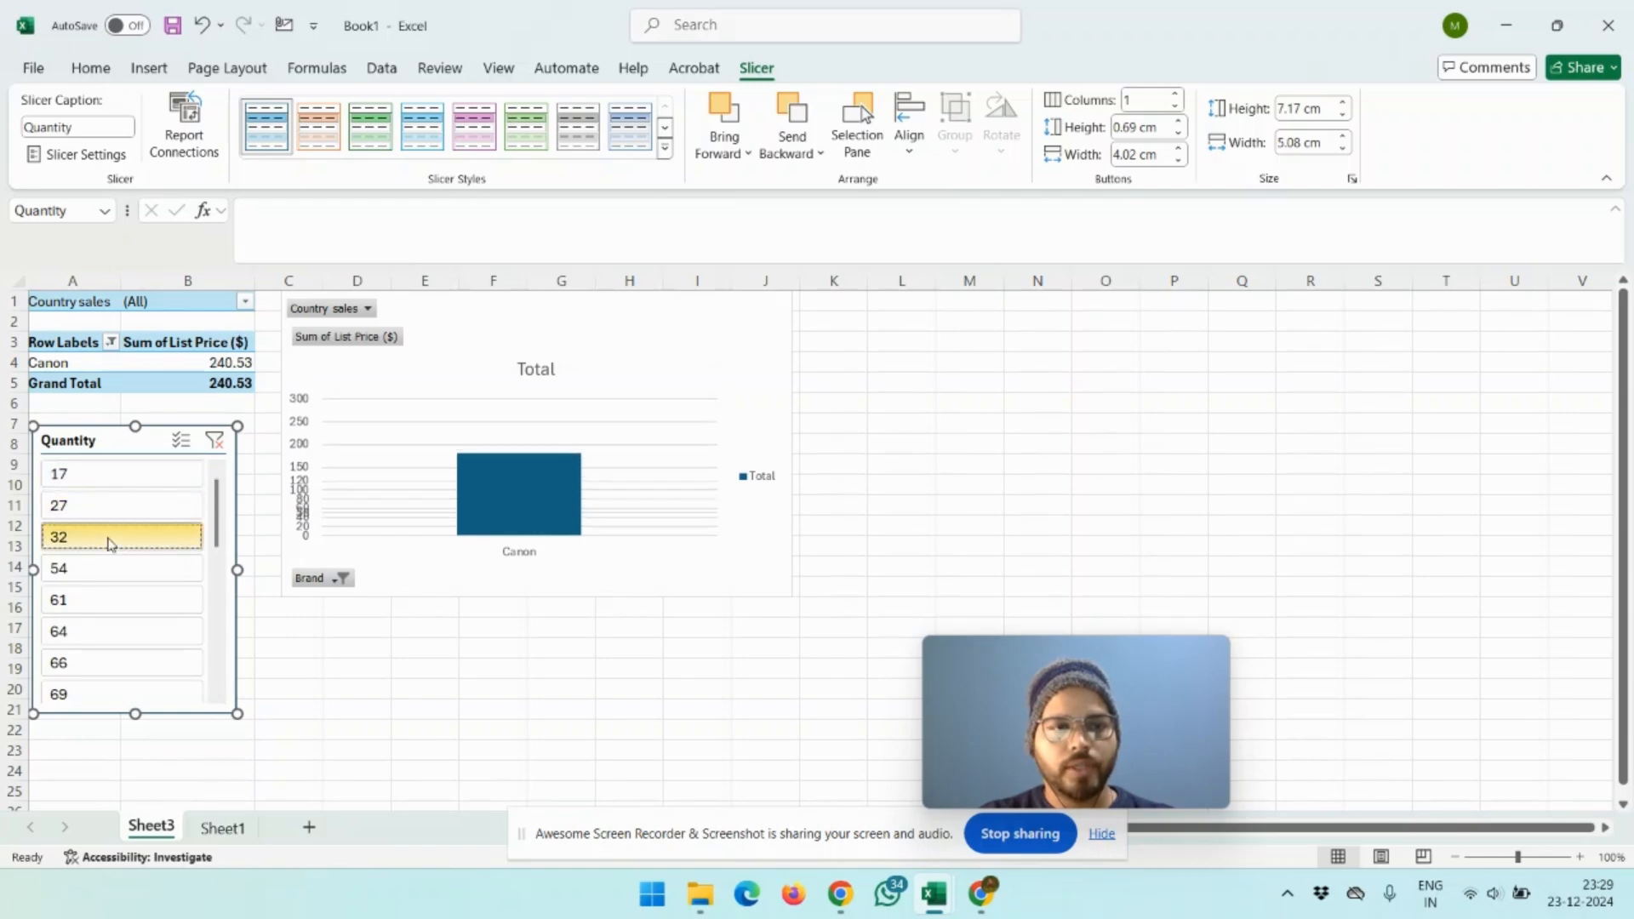
{"action": "left_click", "coordinate": [96, 565]}
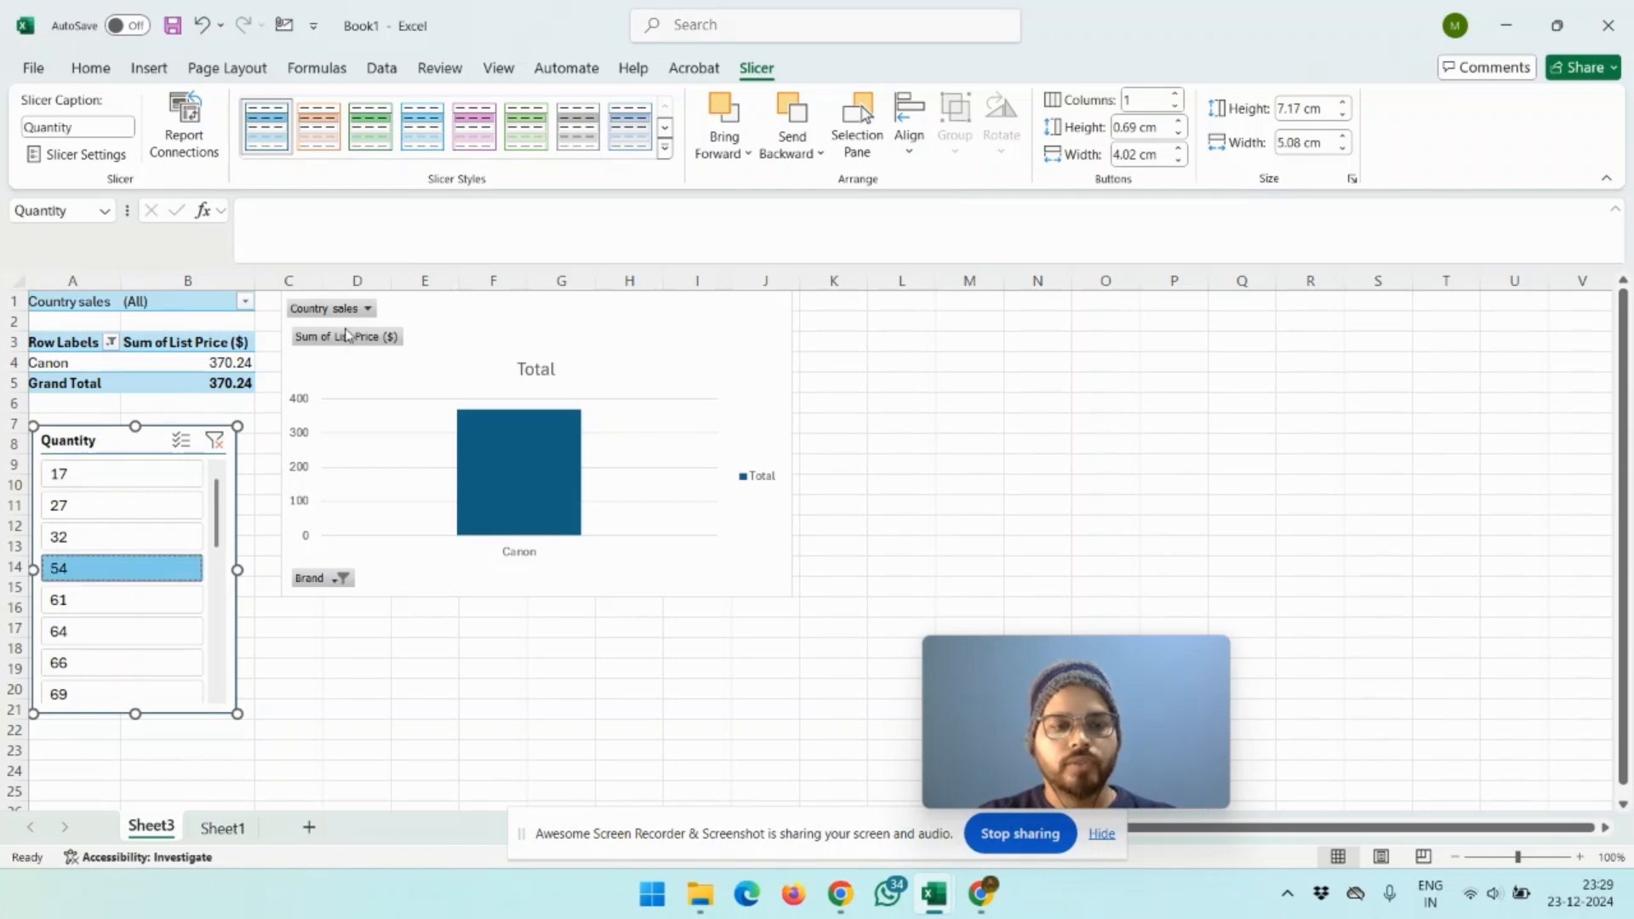
{"action": "left_click", "coordinate": [180, 441]}
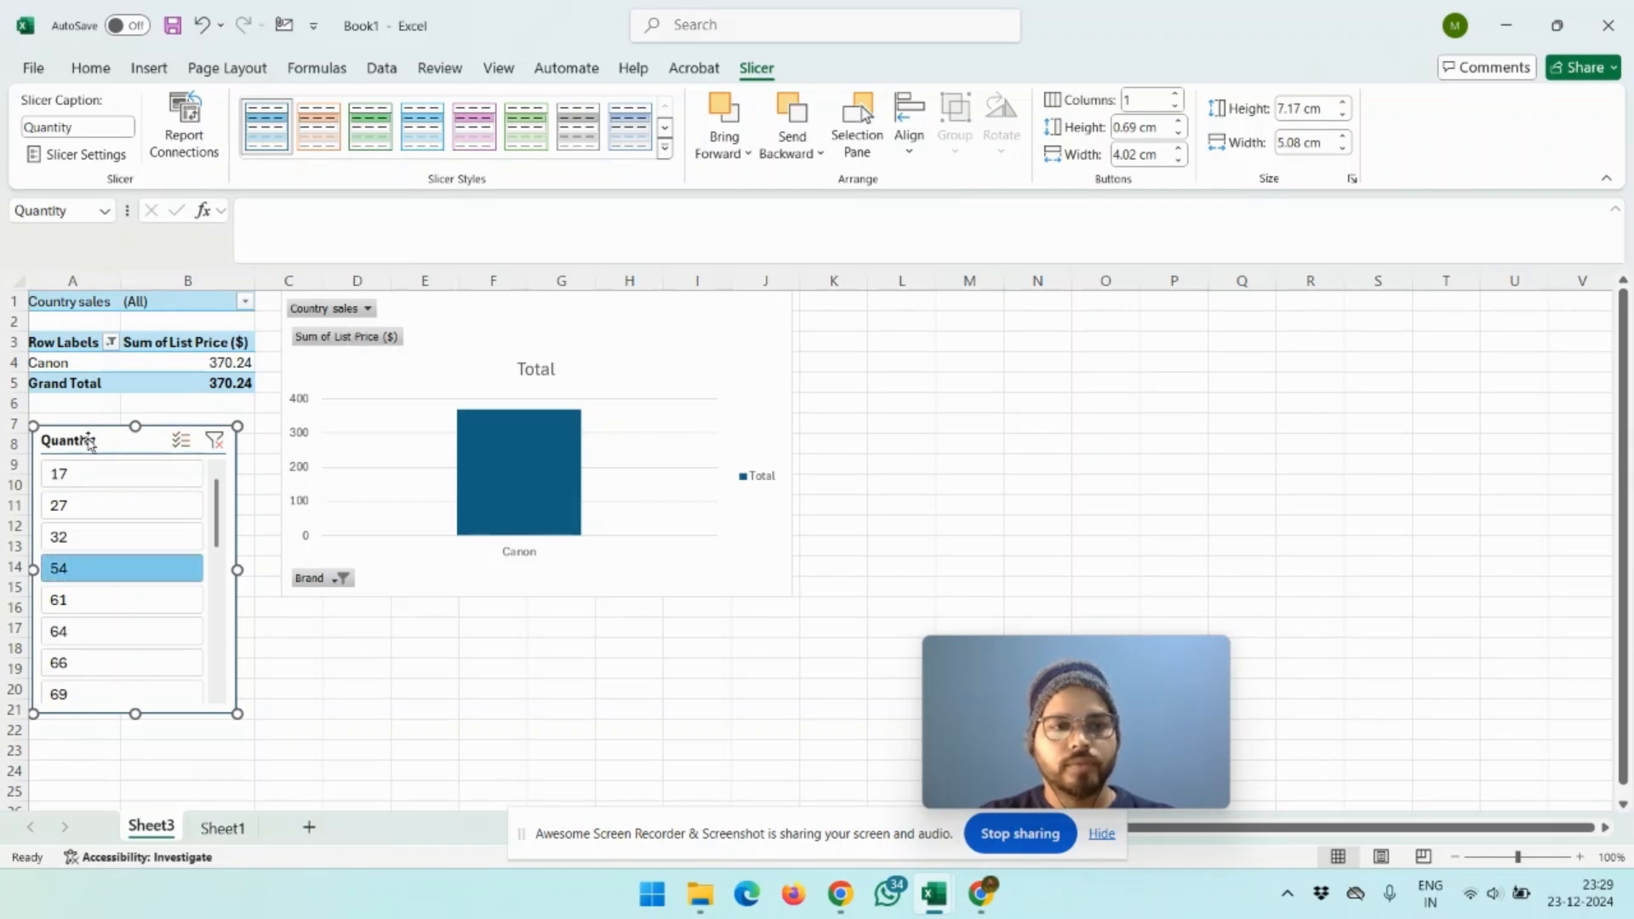
Step: Clear the Quantity slicer's filter and remove the slicer from the sheet
{"action": "left_click", "coordinate": [213, 440]}
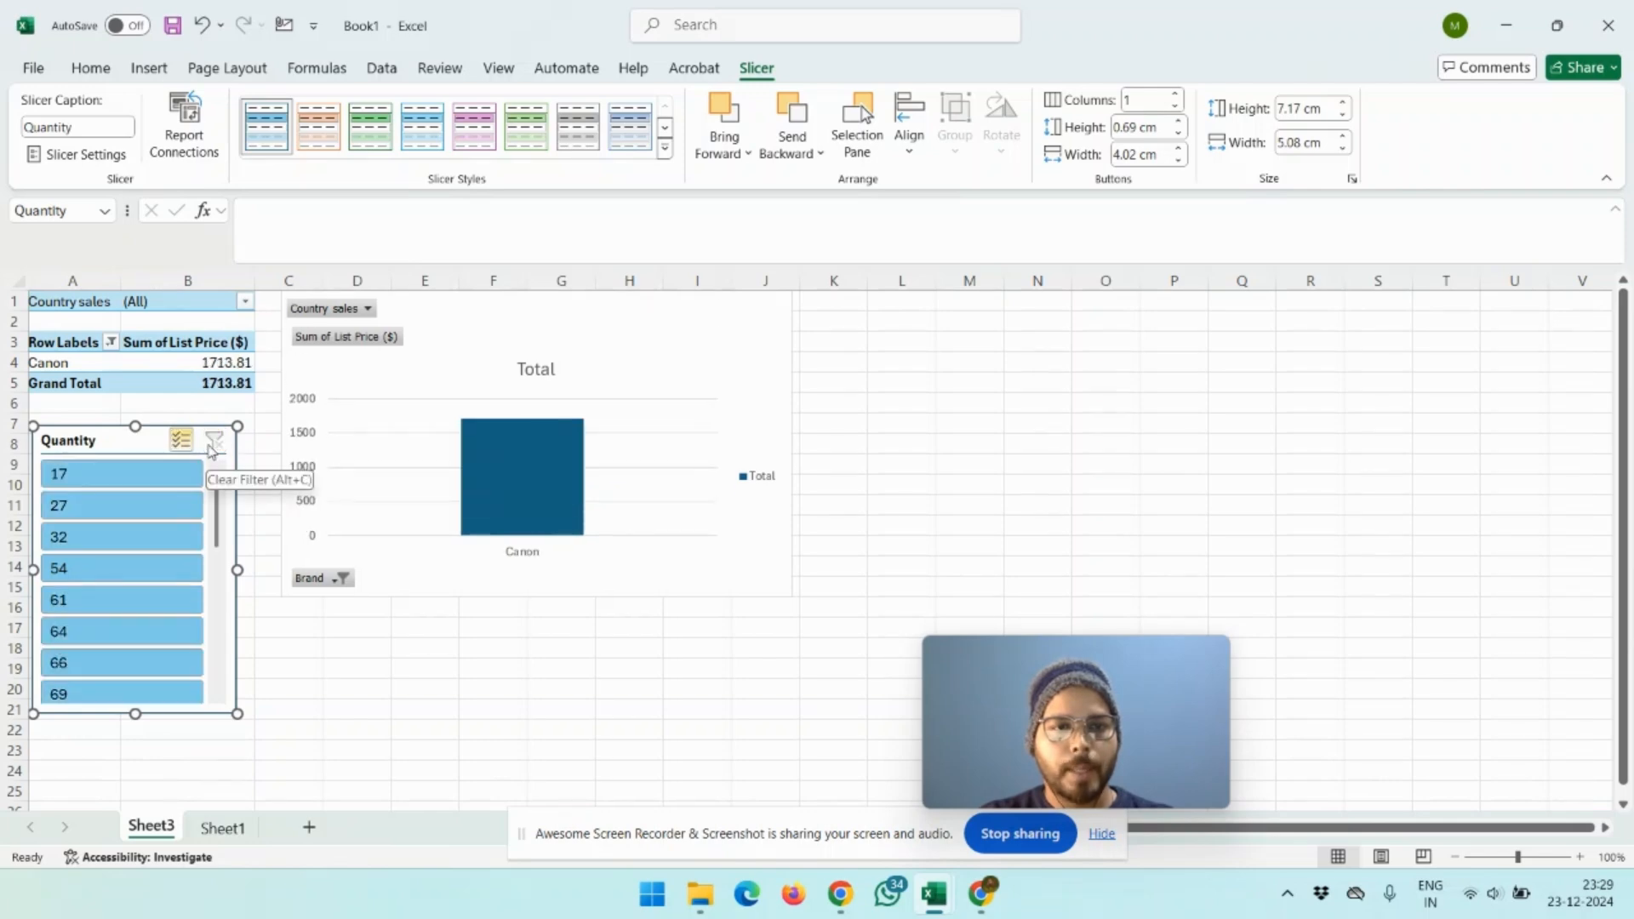
{"action": "right_click", "coordinate": [141, 525]}
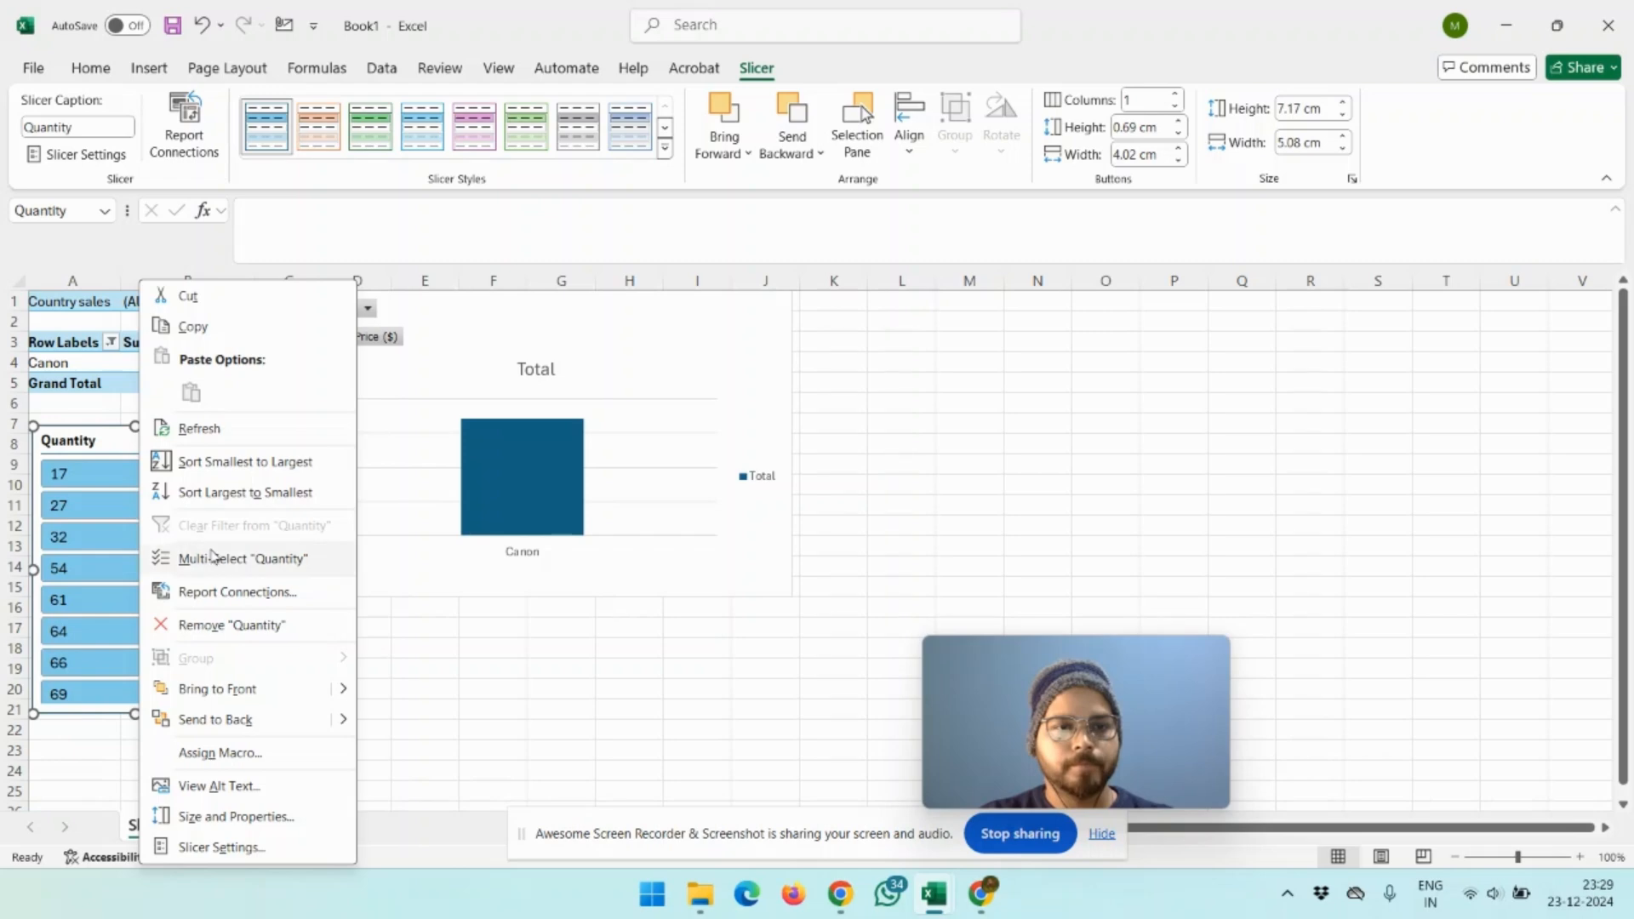
{"action": "left_click", "coordinate": [238, 627]}
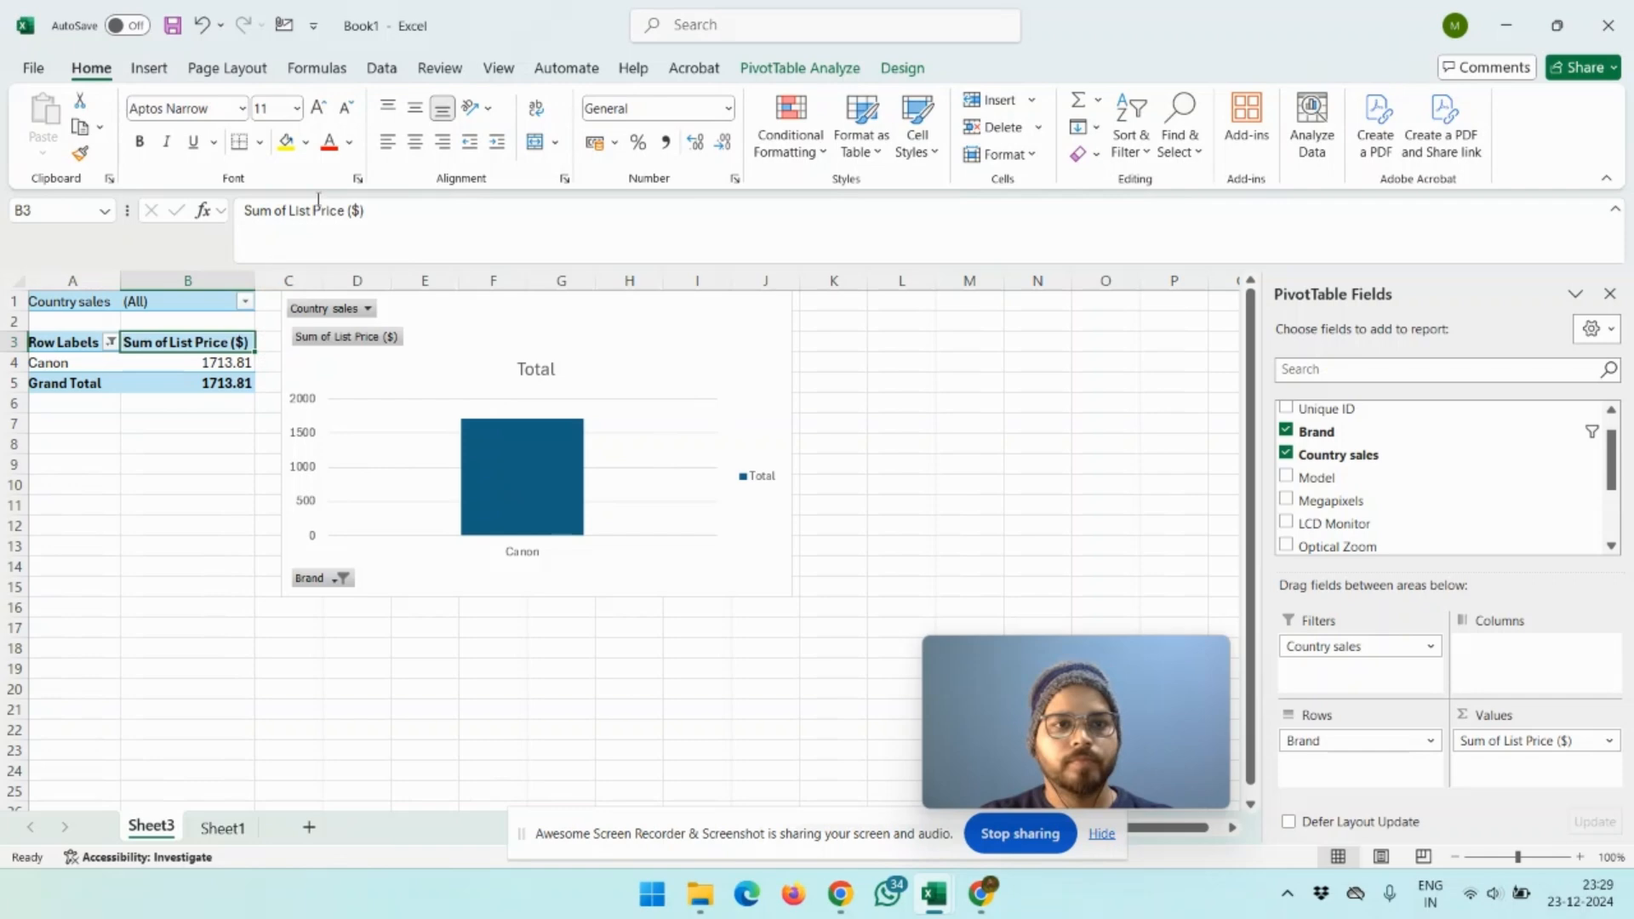
Step: Insert a Country sales slicer for the PivotTable and place it below the table
{"action": "left_click", "coordinate": [770, 77]}
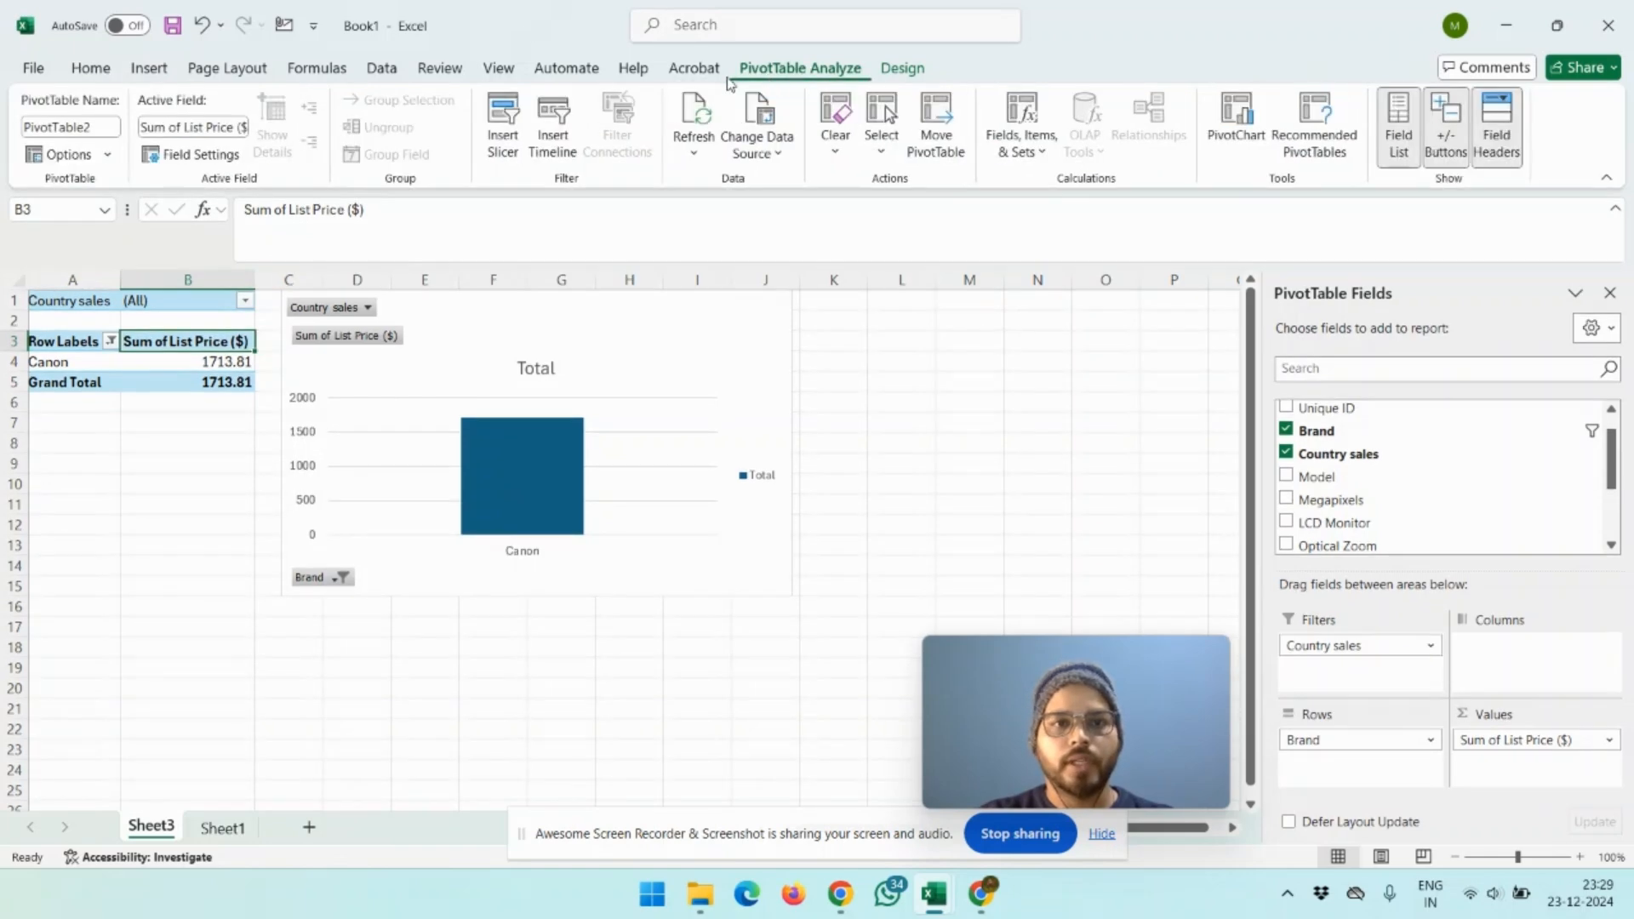
{"action": "left_click", "coordinate": [502, 128]}
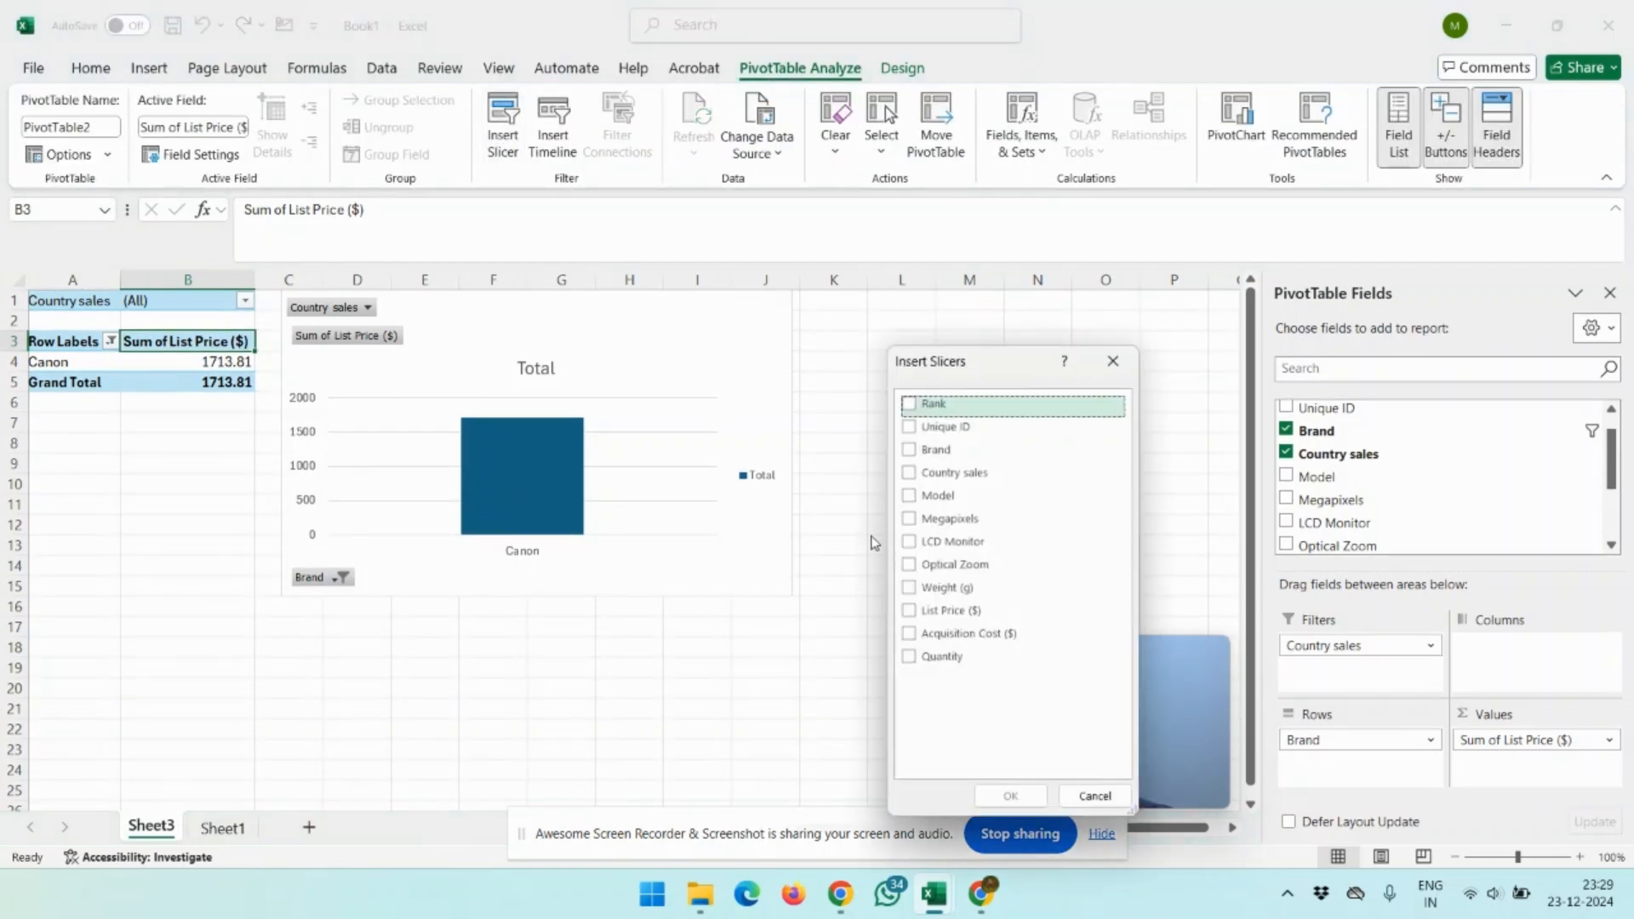
{"action": "left_click", "coordinate": [910, 473]}
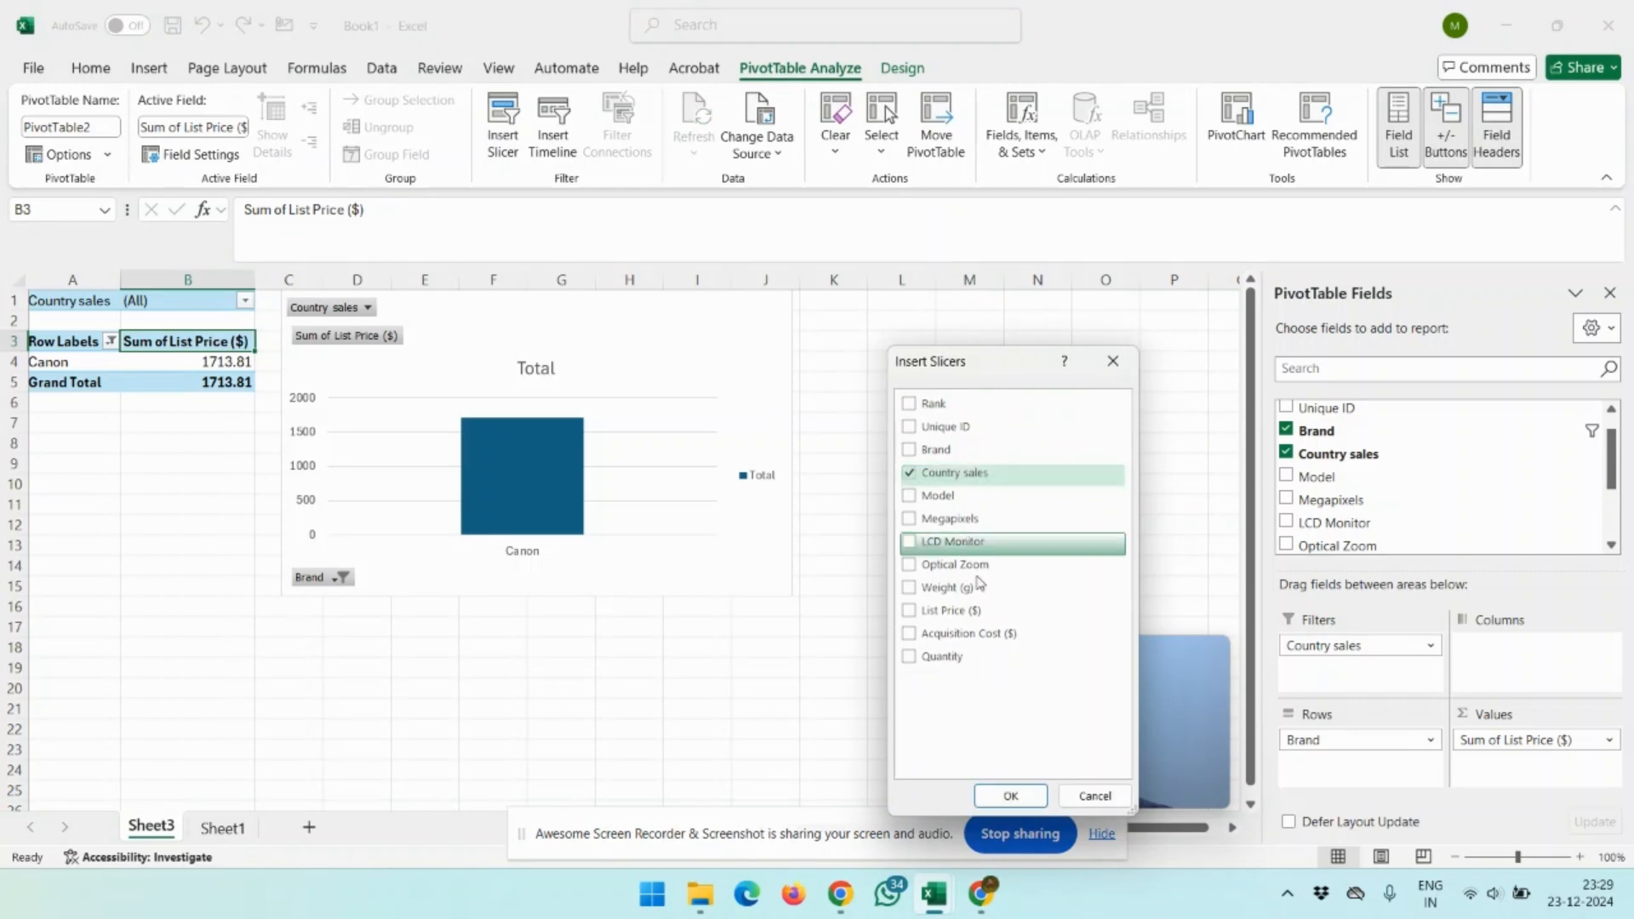
{"action": "left_click", "coordinate": [1013, 795]}
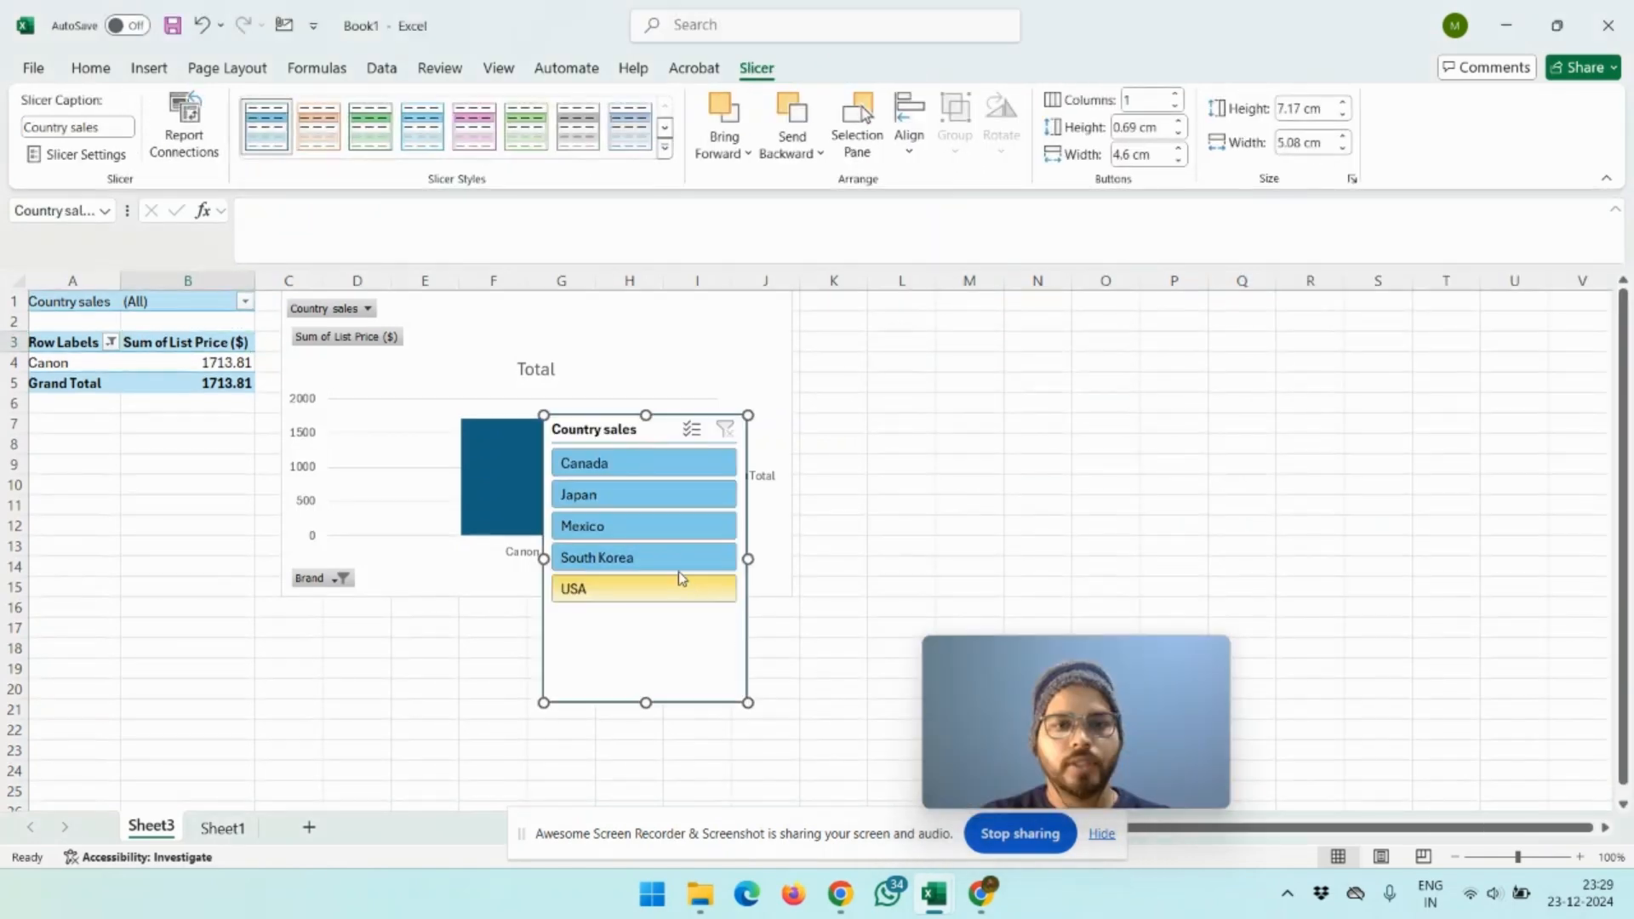
{"action": "left_click_drag", "start_coordinate": [640, 428], "coordinate": [138, 430]}
Step: Filter to Japan with the Country sales slicer and clear the Brand filter from the PivotTable's row labels
{"action": "left_click", "coordinate": [107, 501]}
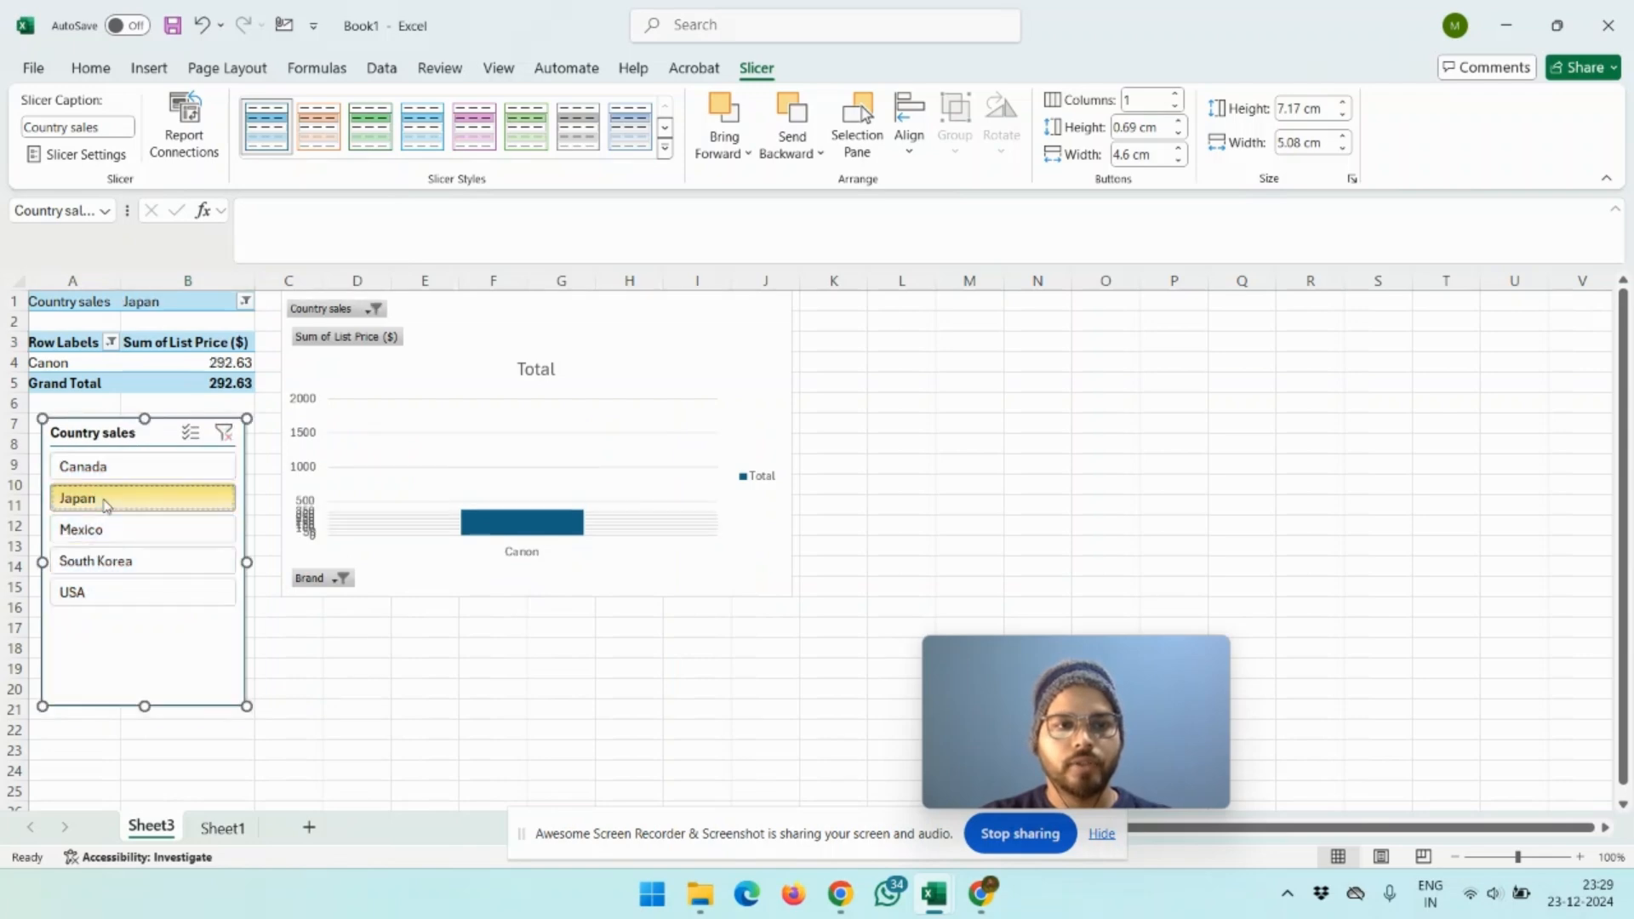
{"action": "left_click", "coordinate": [111, 342]}
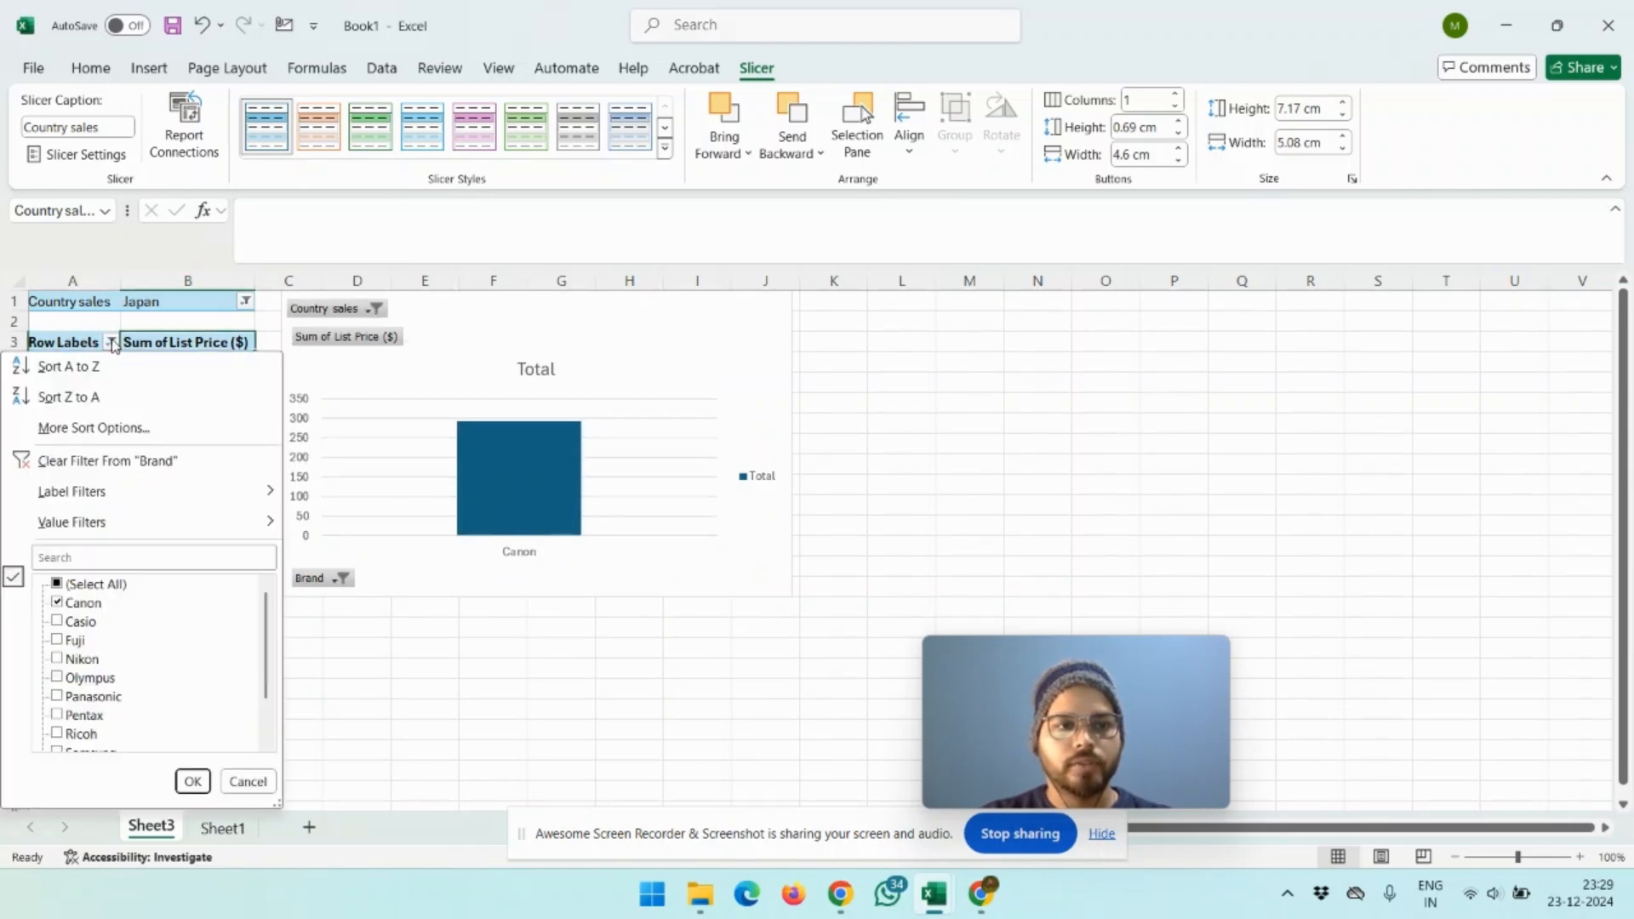
{"action": "left_click", "coordinate": [81, 460]}
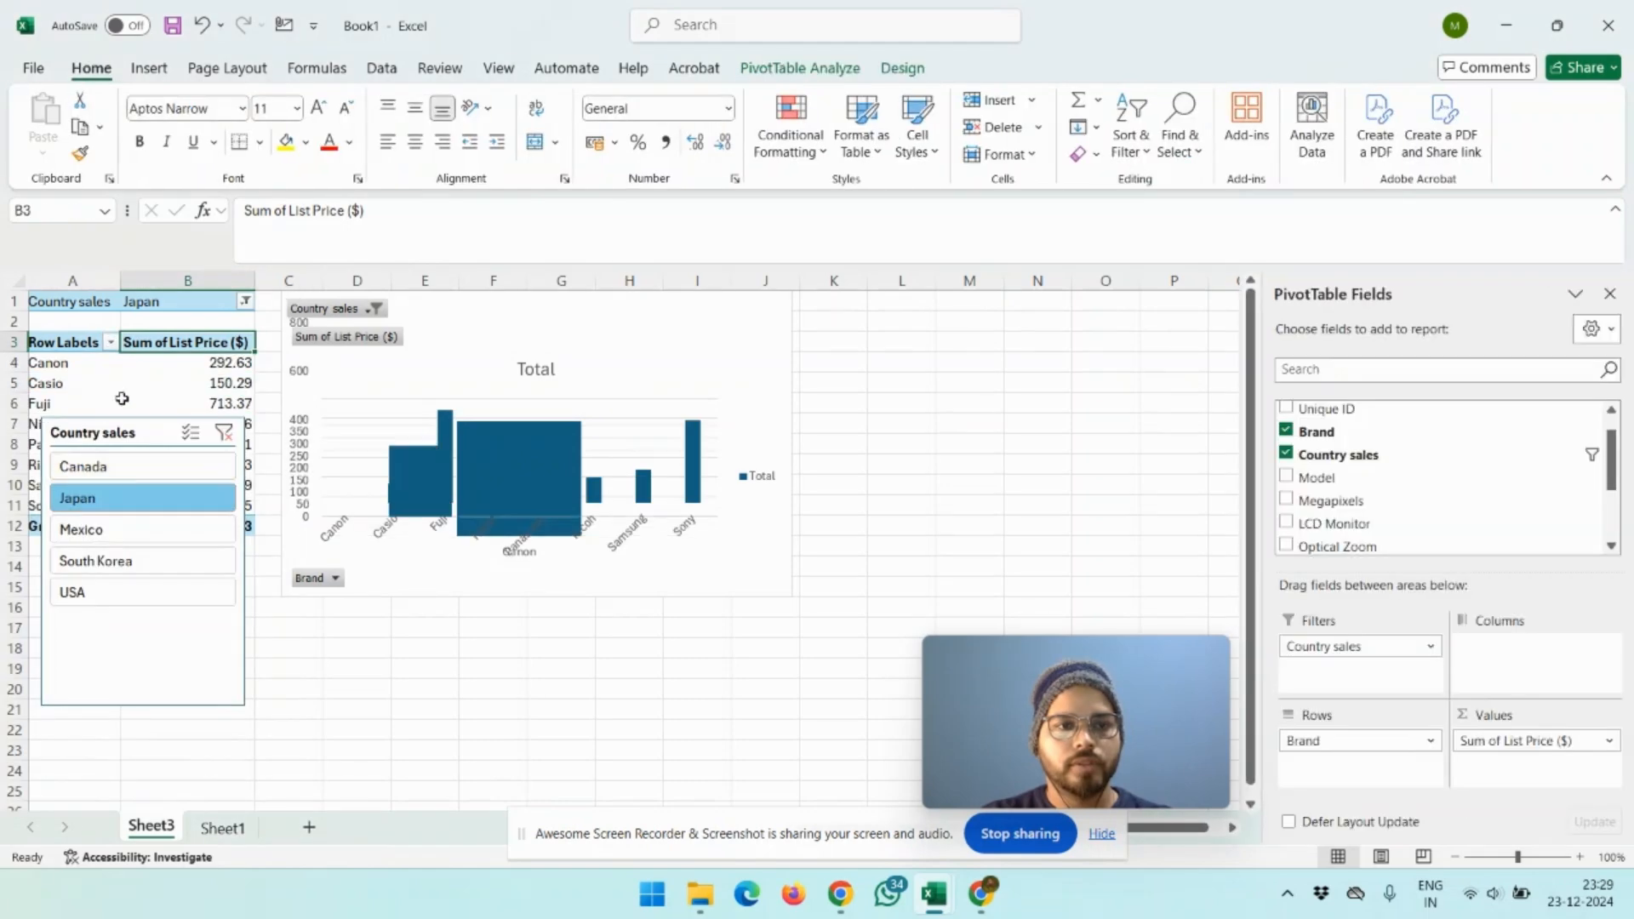
Step: Select Japan, Mexico, South Korea and USA in the Country sales slicer and move it beside the PivotChart, starting at column K
{"action": "left_click_drag", "start_coordinate": [137, 498], "coordinate": [161, 679]}
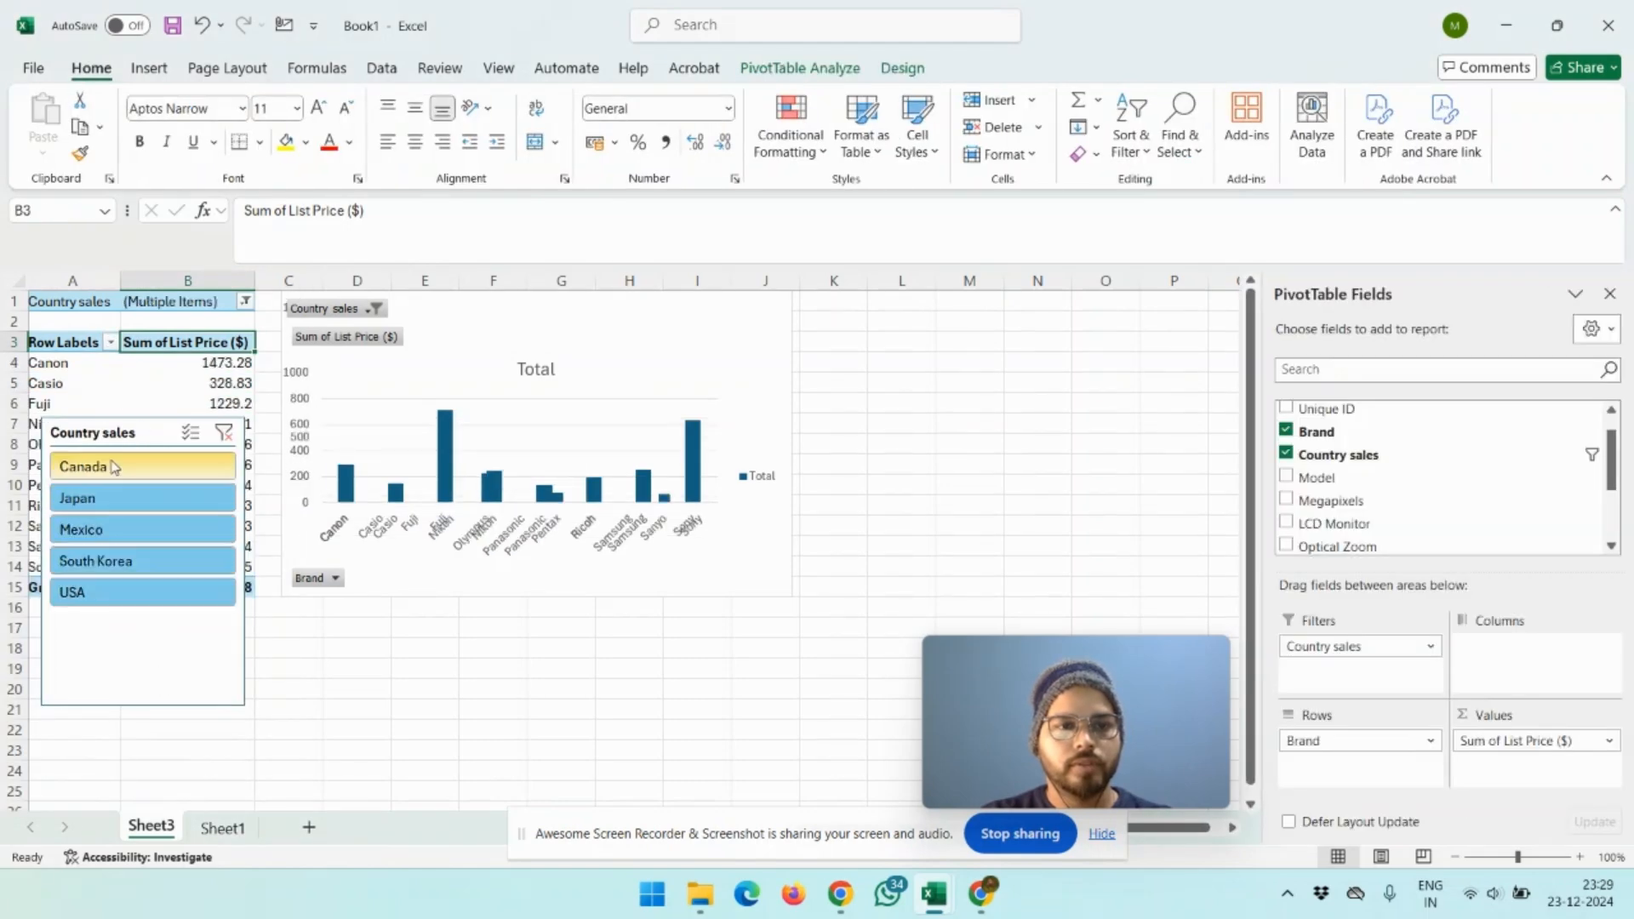
{"action": "left_click_drag", "start_coordinate": [113, 438], "coordinate": [890, 322]}
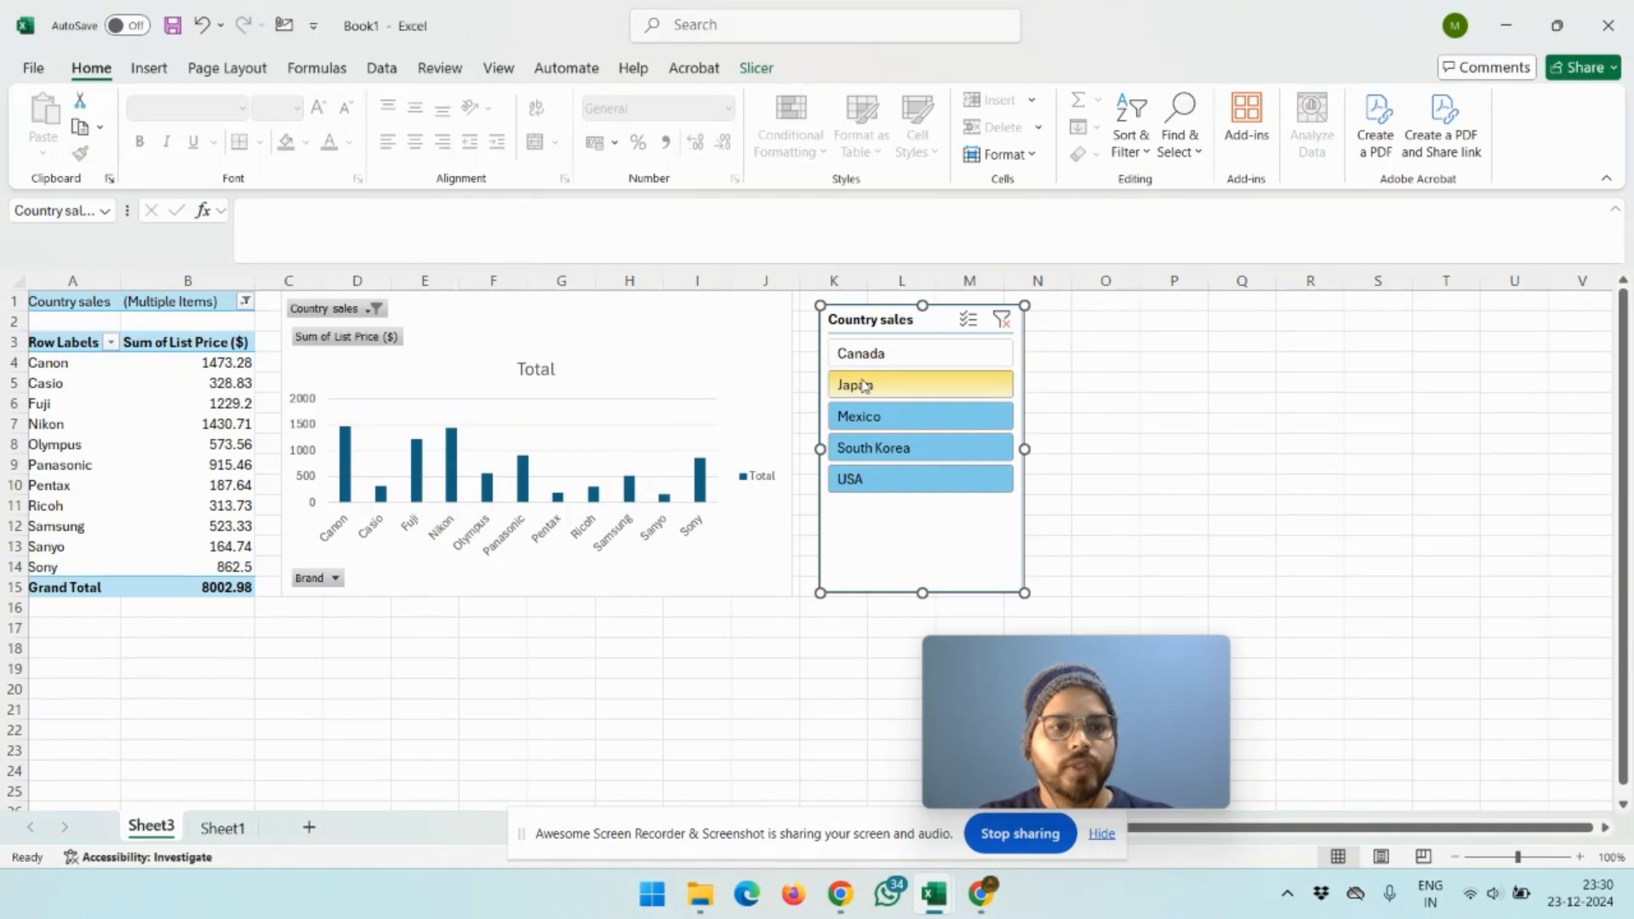
Step: Include all countries in the Country sales filter and use the slicer to show only Japan in the PivotTable and chart
{"action": "left_click", "coordinate": [246, 303]}
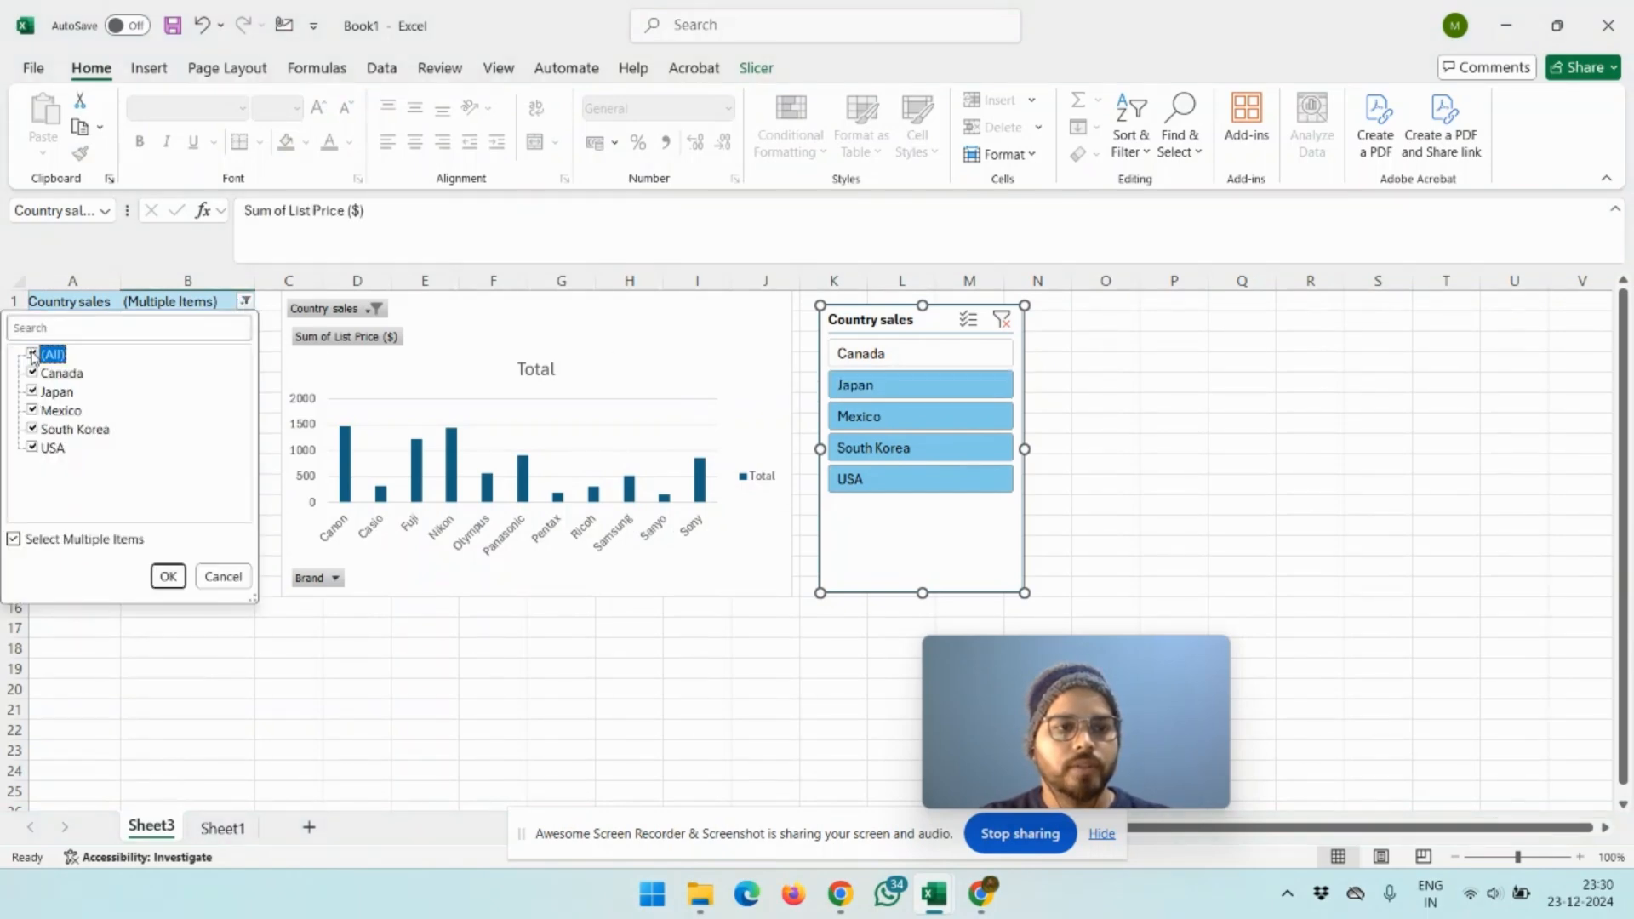
{"action": "left_click", "coordinate": [169, 576]}
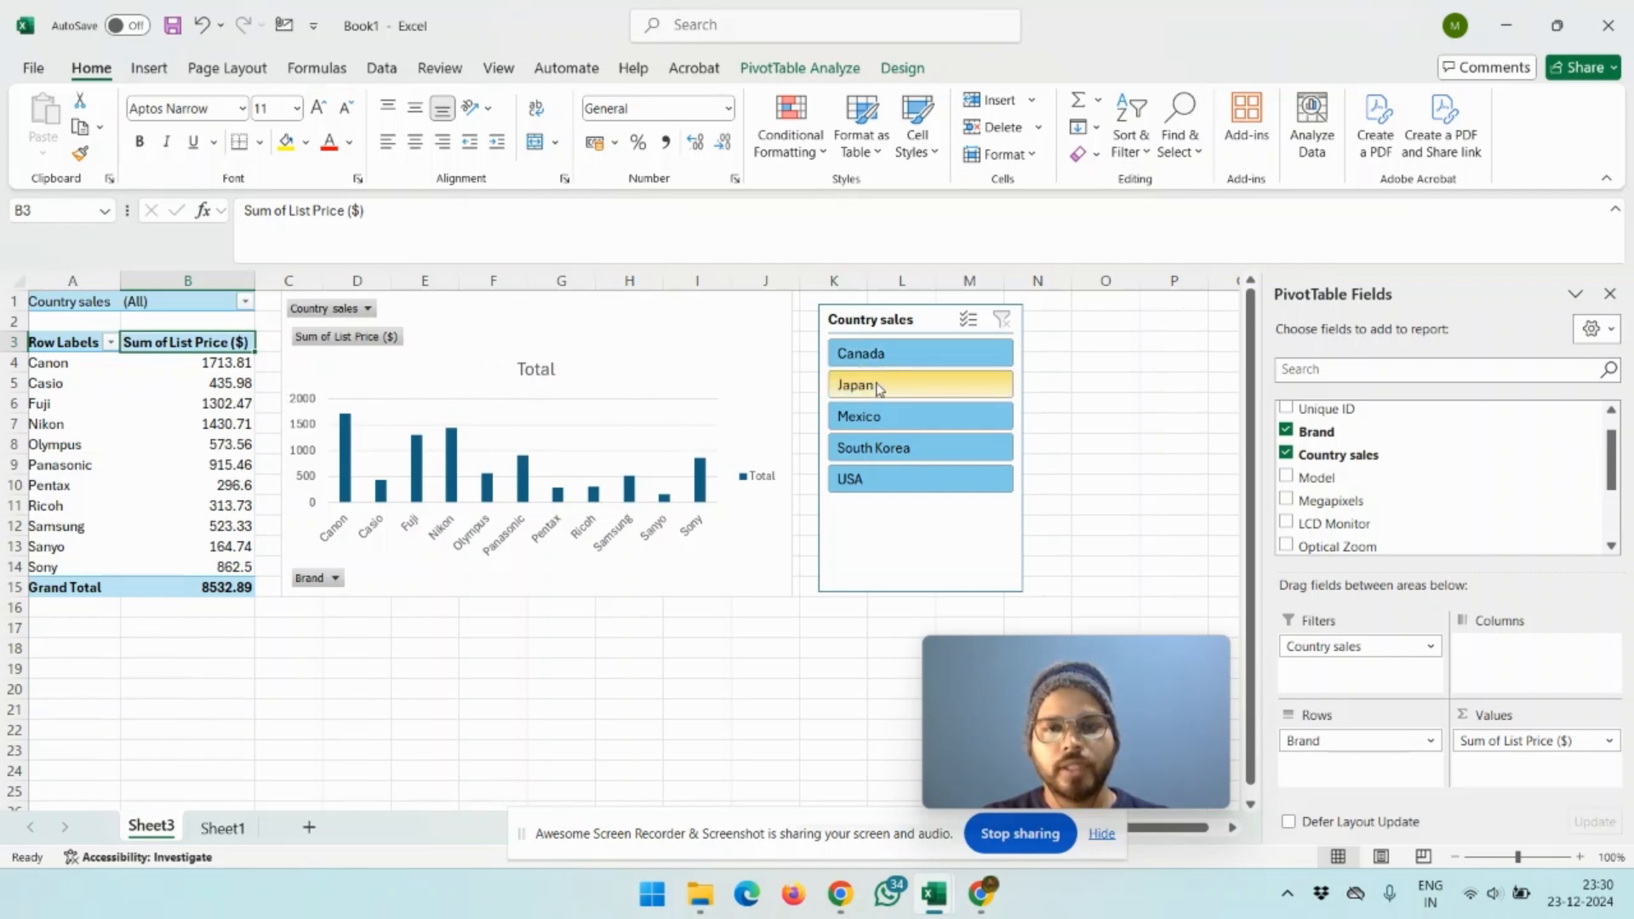
{"action": "left_click", "coordinate": [879, 389]}
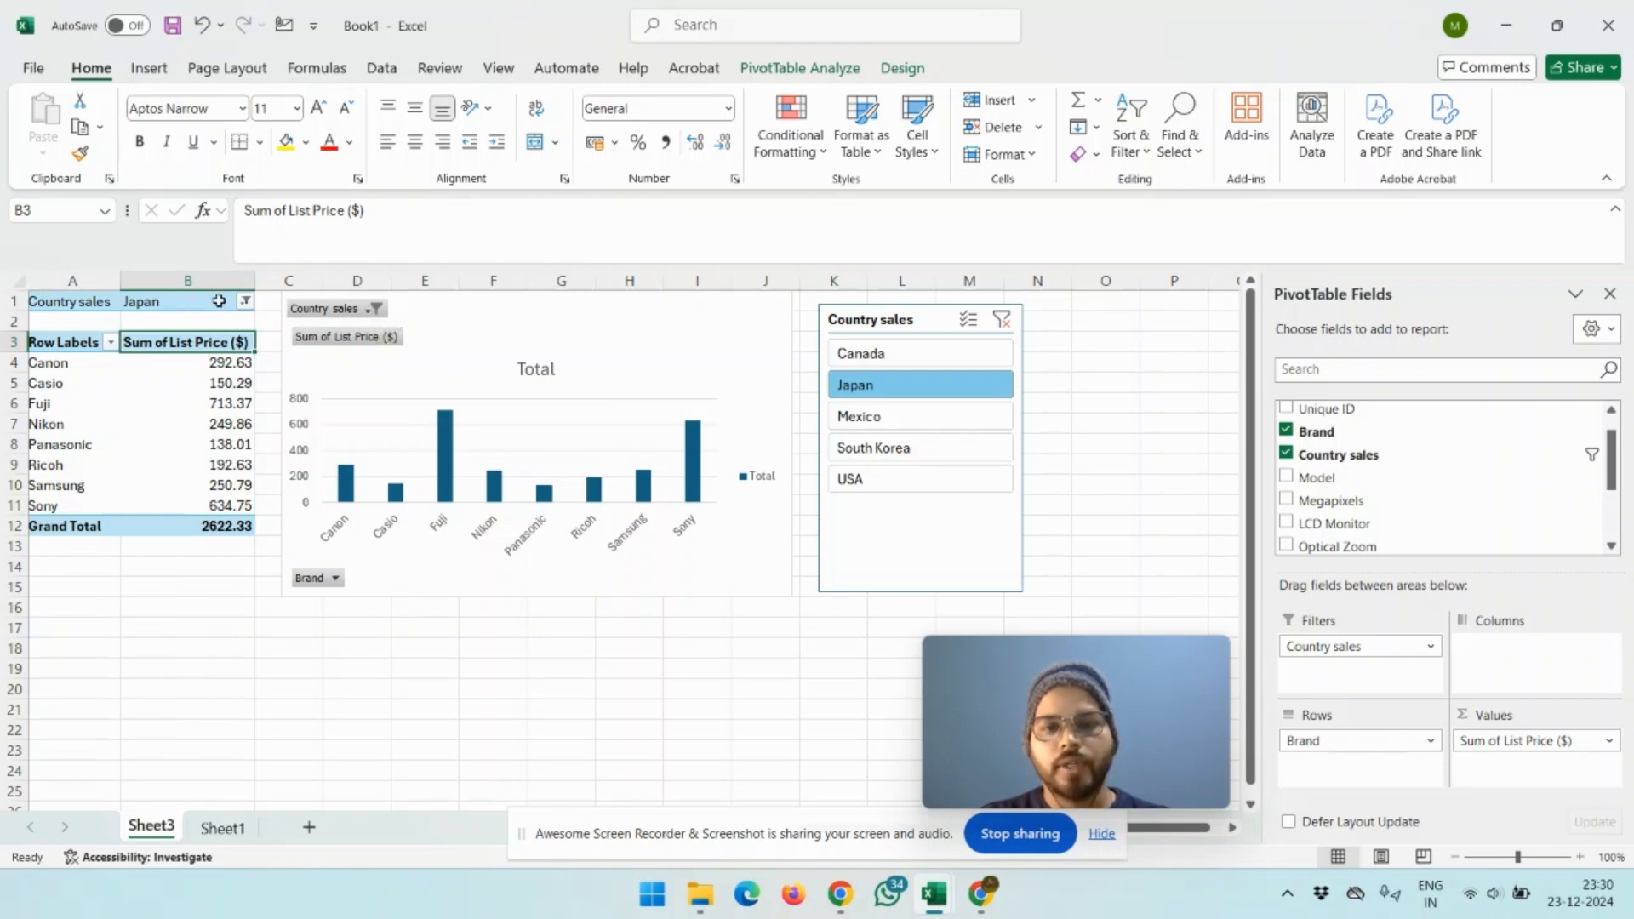
{"action": "mouse_move", "coordinate": [652, 495]}
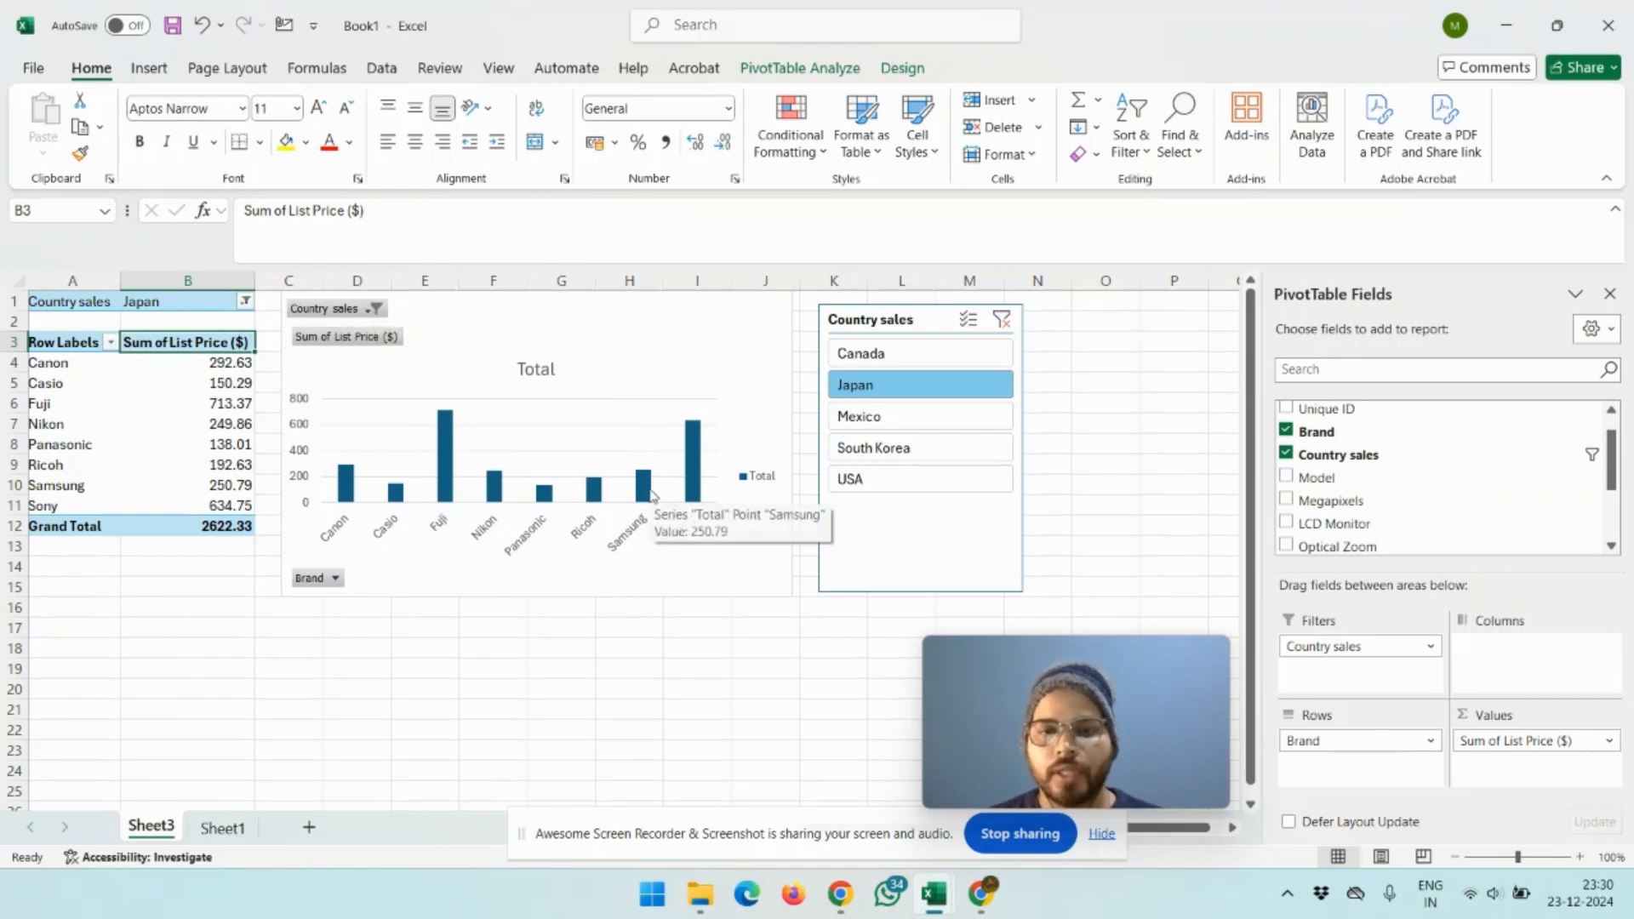